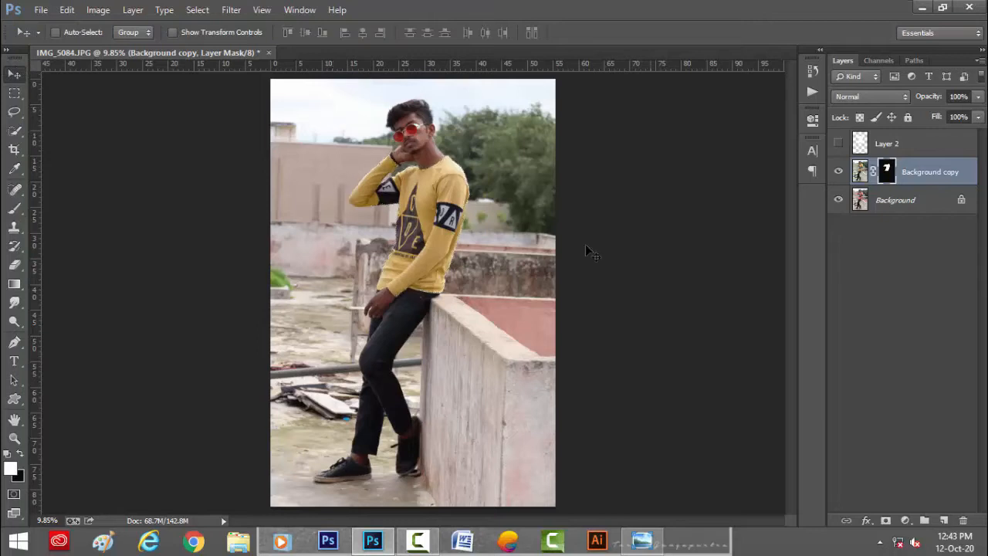
Step: Delete the hidden Layer 2 and apply the layer mask of Background copy
click(930, 146)
key(Delete)
click(886, 144)
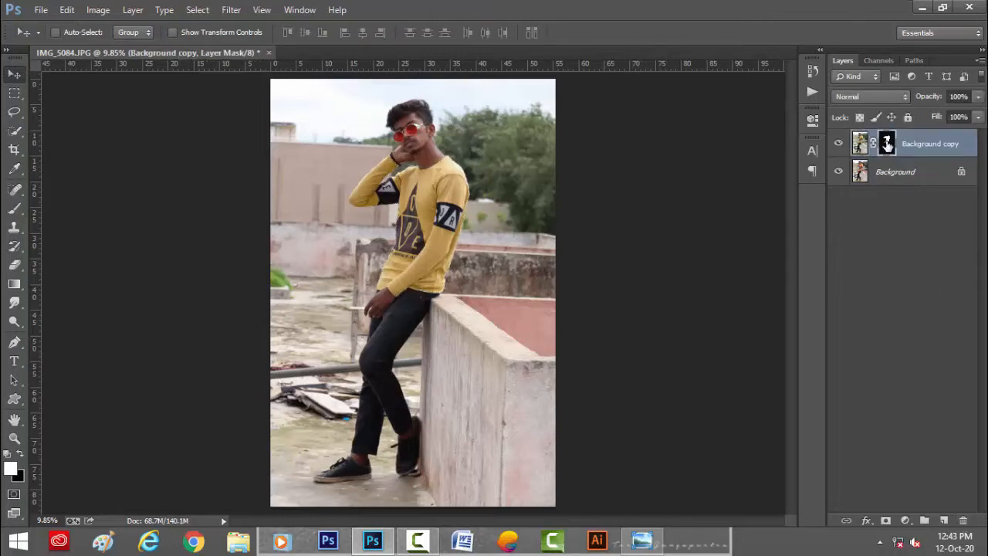
right_click(886, 143)
click(860, 193)
Step: Stamp all visible layers onto a new layer and duplicate that layer
key(ctrl+shift+alt+e)
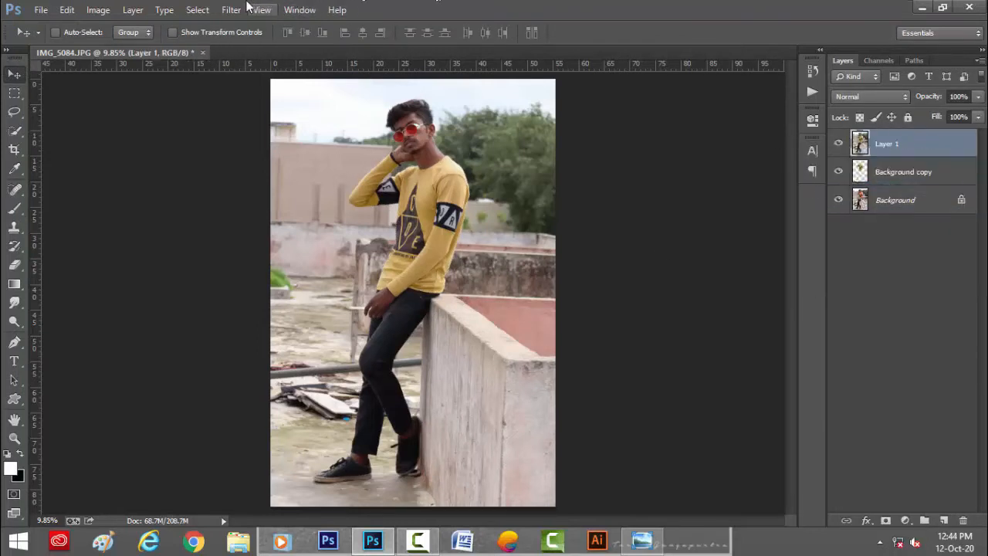
key(ctrl+j)
Step: Open the Camera Raw filter on the duplicate and set Highlights to -100 and Shadows to +78
click(231, 9)
click(251, 94)
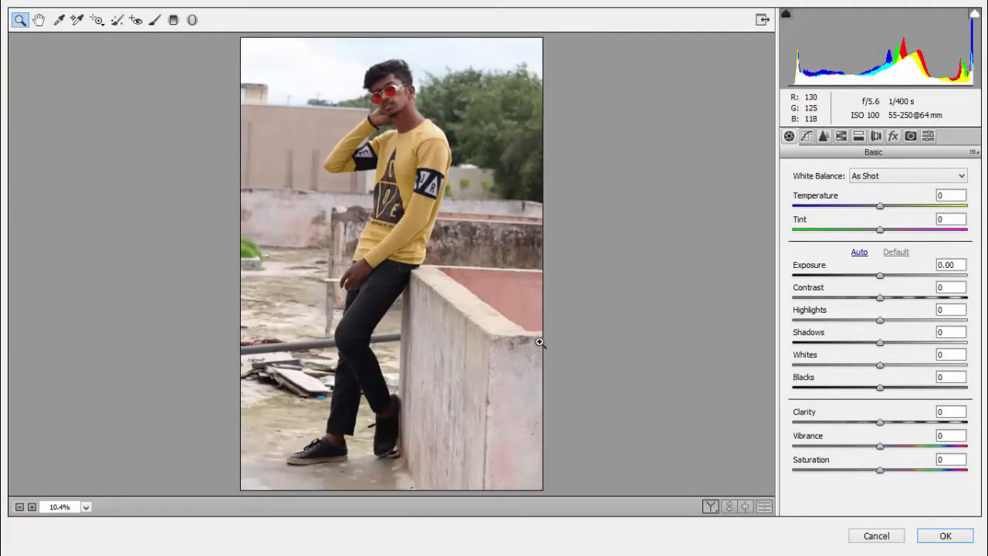
drag(880, 319, 770, 292)
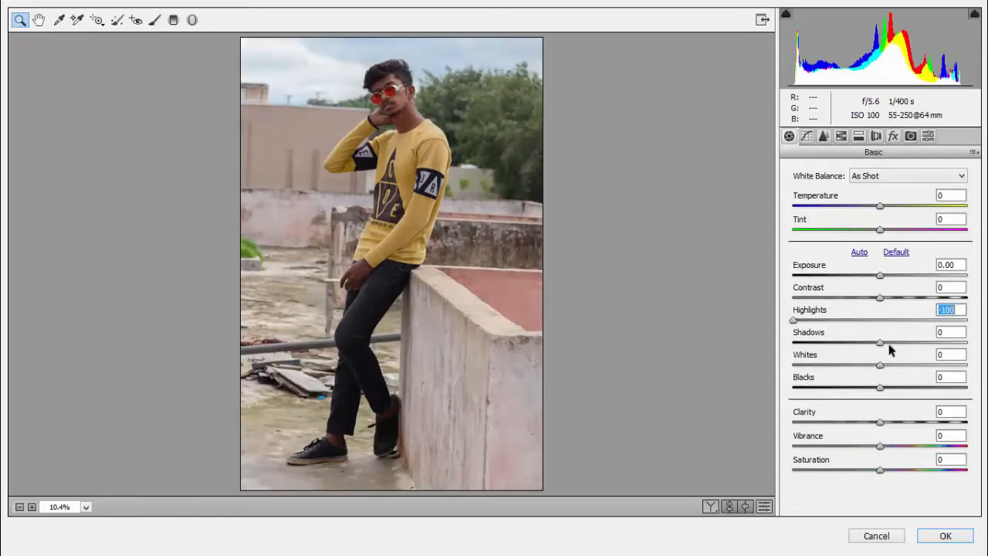
drag(889, 344, 935, 339)
Step: Raise the Oranges luminance to +100 in the HSL adjustments
click(841, 136)
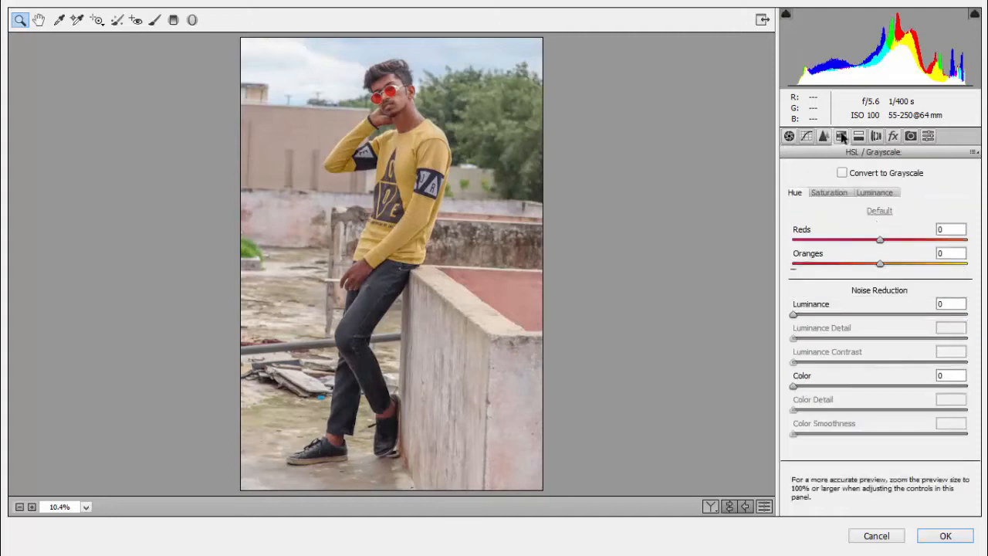
click(874, 193)
drag(883, 261, 964, 279)
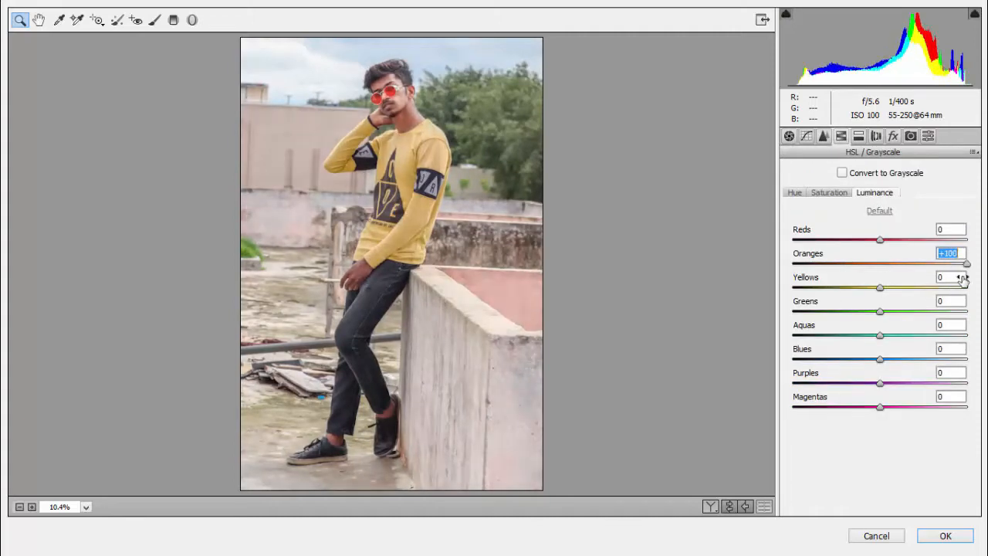
click(794, 192)
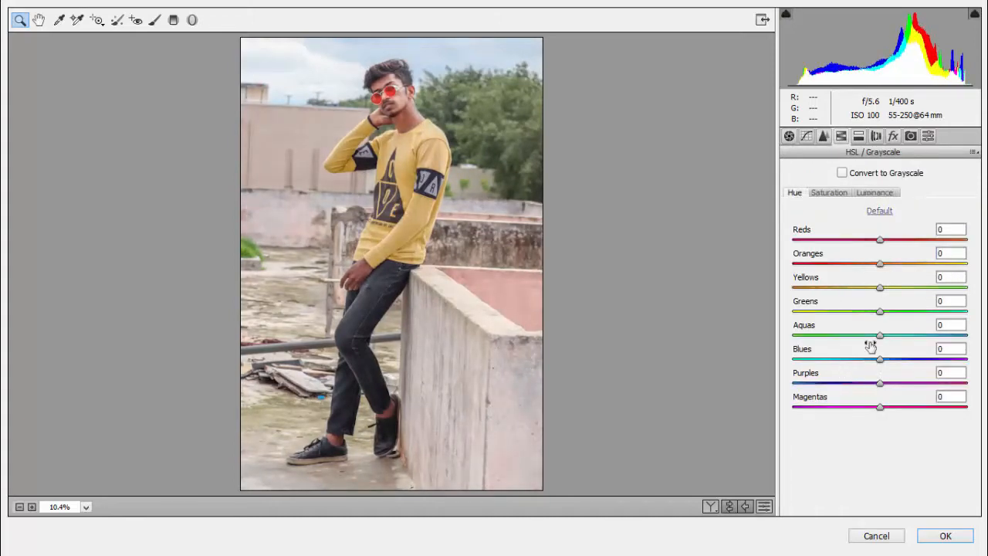
Step: Set Blacks to -43 and Contrast to -2 in the basic adjustments and check the face up close
click(789, 138)
drag(880, 387, 843, 378)
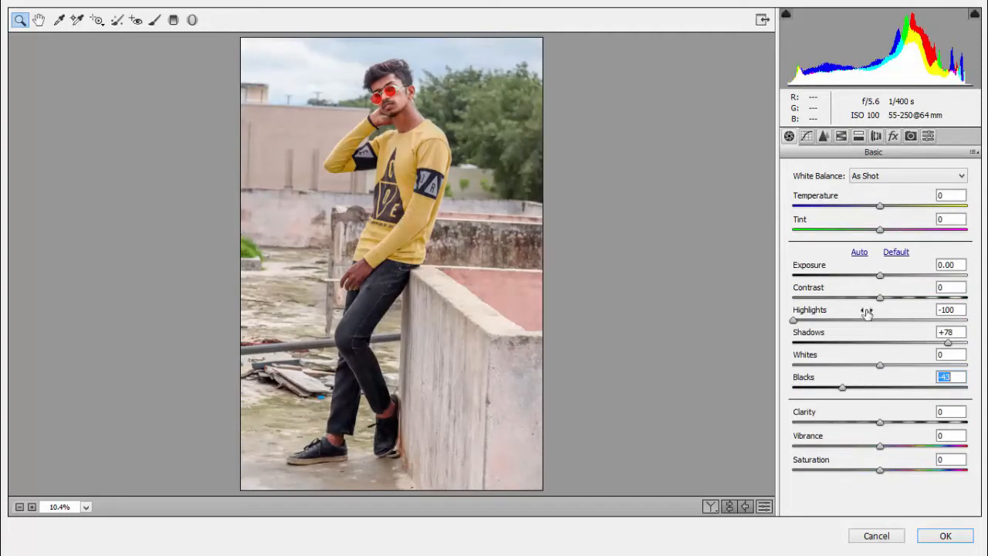
mouse_move(878, 297)
mouse_down()
mouse_move(907, 302)
mouse_move(882, 302)
mouse_move(877, 289)
mouse_up()
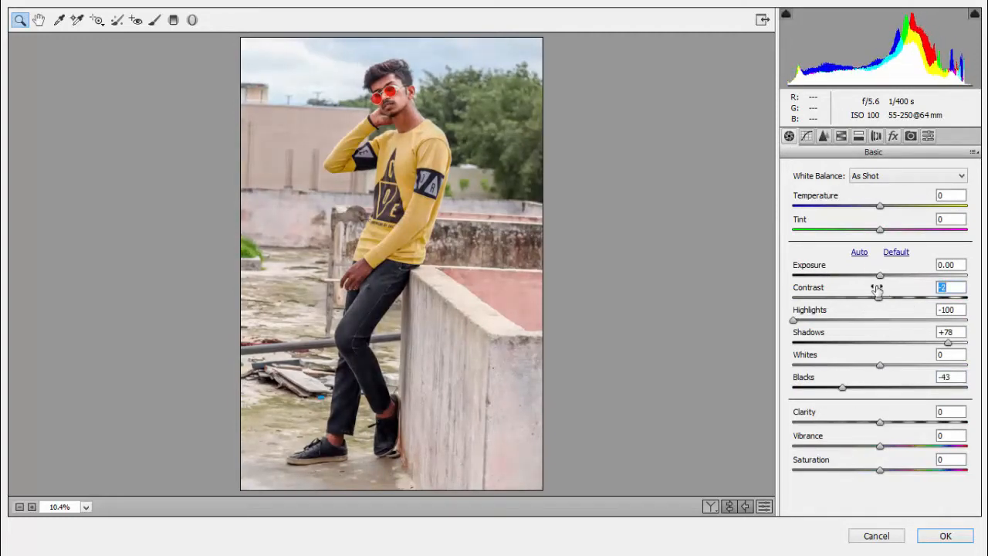
drag(320, 77, 503, 155)
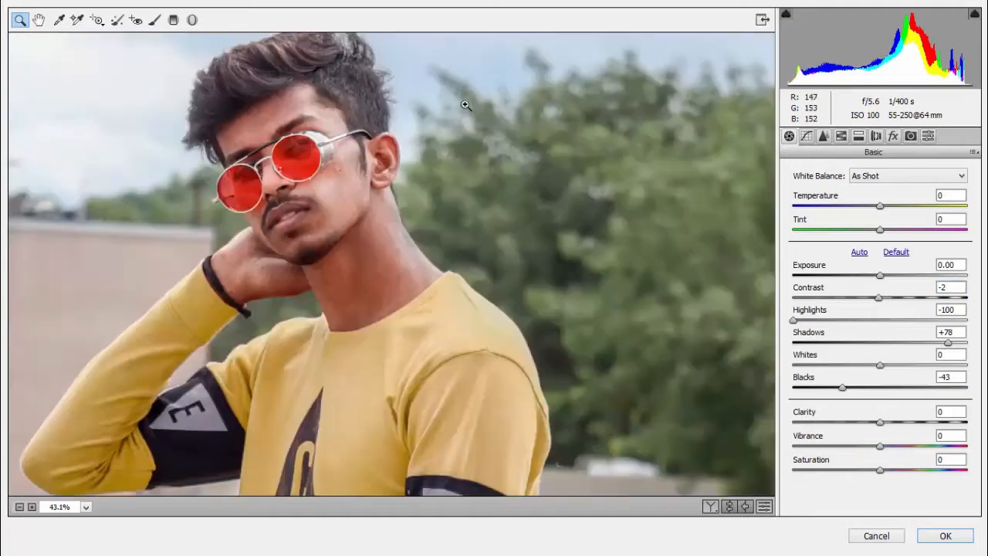
click(87, 507)
click(78, 471)
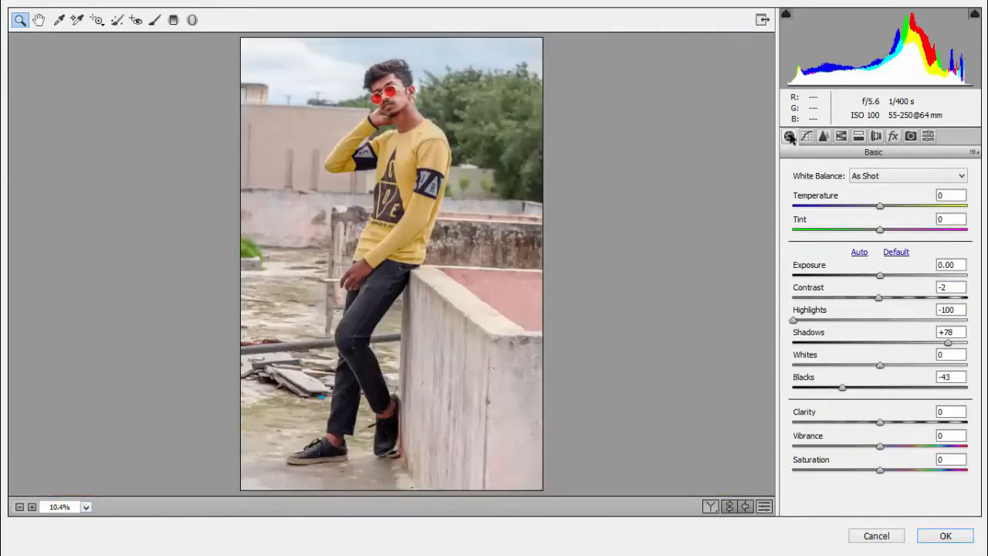
Step: Set the Yellows hue to +67 and reset the Blues hue to 0
click(841, 136)
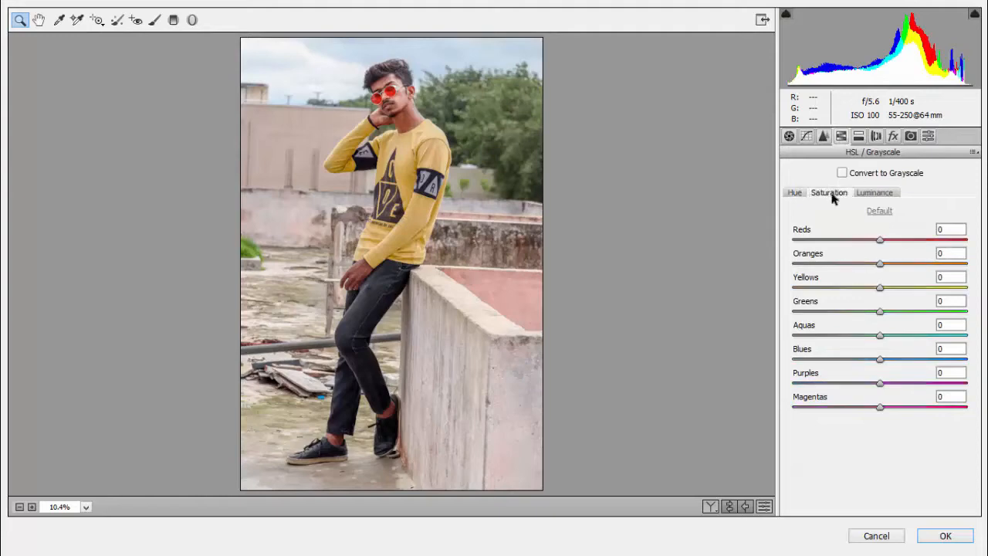
drag(880, 288, 937, 298)
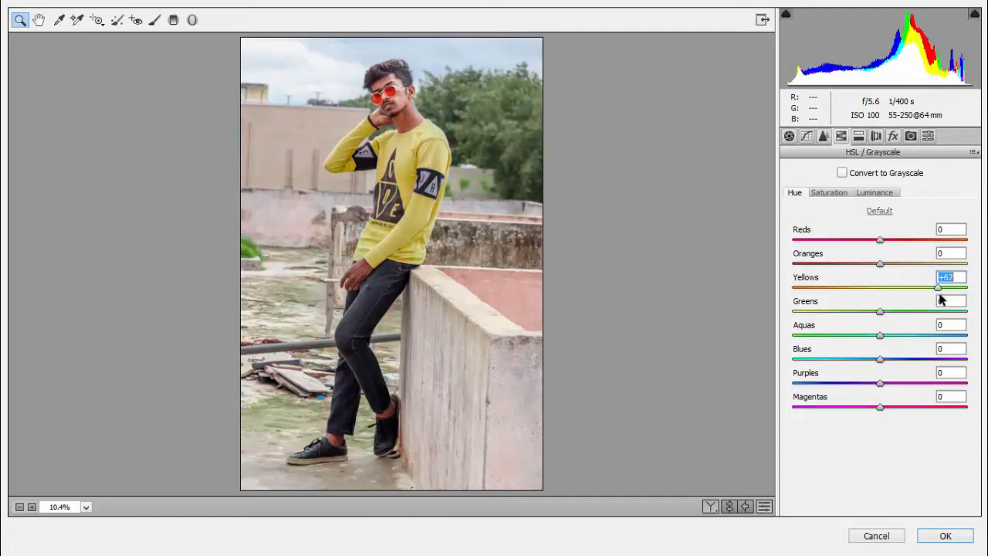
drag(880, 359, 951, 348)
text(0)
click(789, 136)
click(841, 135)
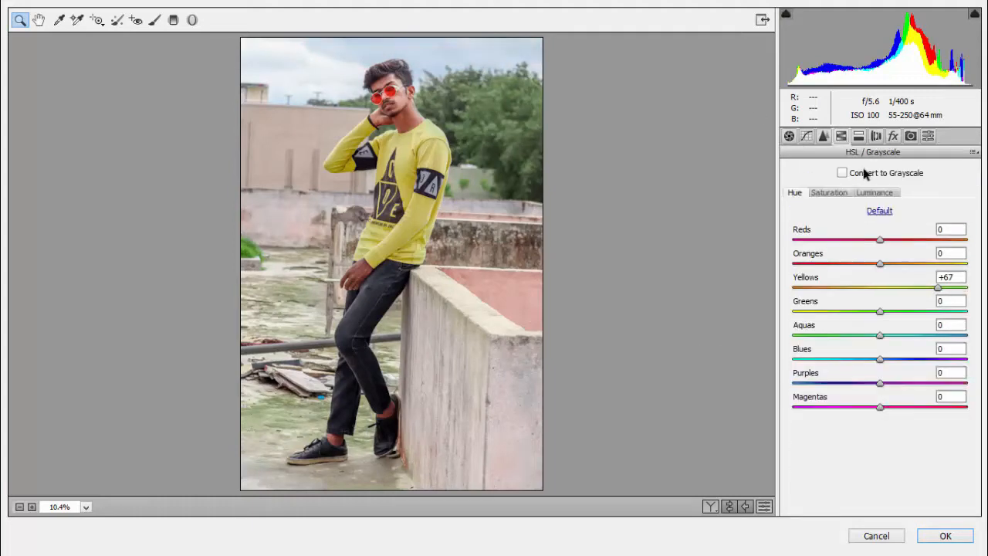
Step: Lower the Oranges saturation slightly and apply the Camera Raw adjustments
click(874, 192)
click(830, 192)
mouse_move(880, 264)
mouse_down()
mouse_move(834, 263)
mouse_move(864, 267)
mouse_up()
click(946, 535)
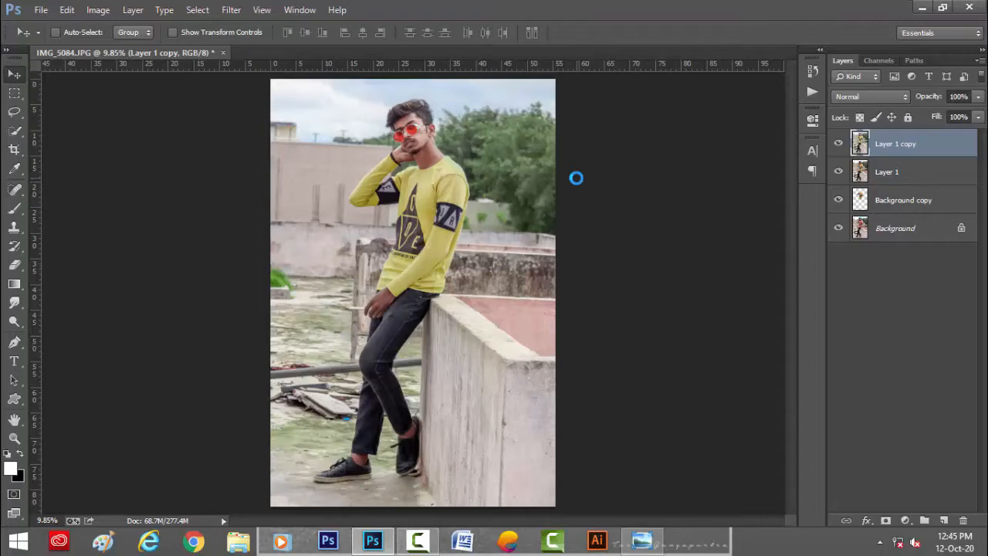
Step: Choose the Smudge tool for retouching the face and duplicate the Layer 1 copy layer
scroll(420, 144, up, 5)
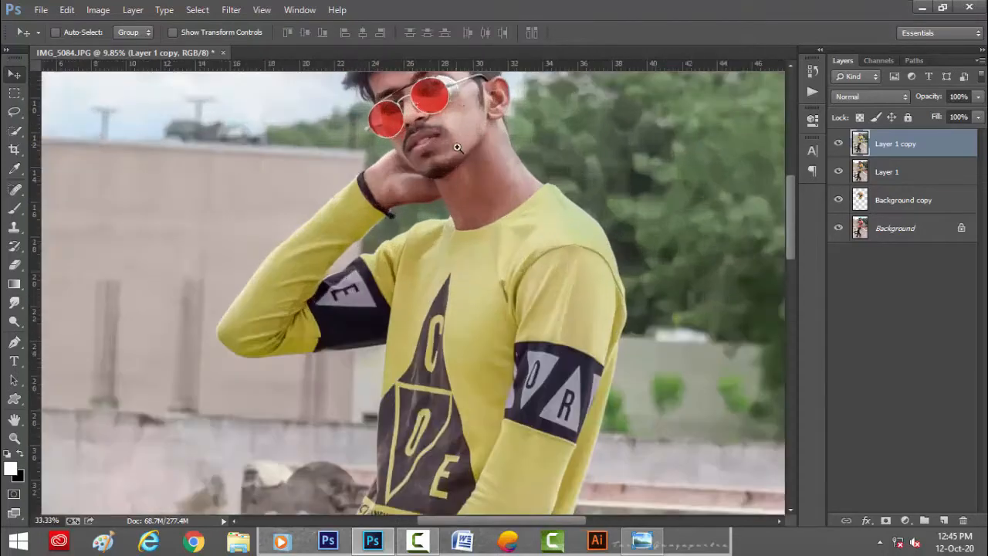
drag(421, 144, 436, 263)
click(15, 303)
key(ctrl+j)
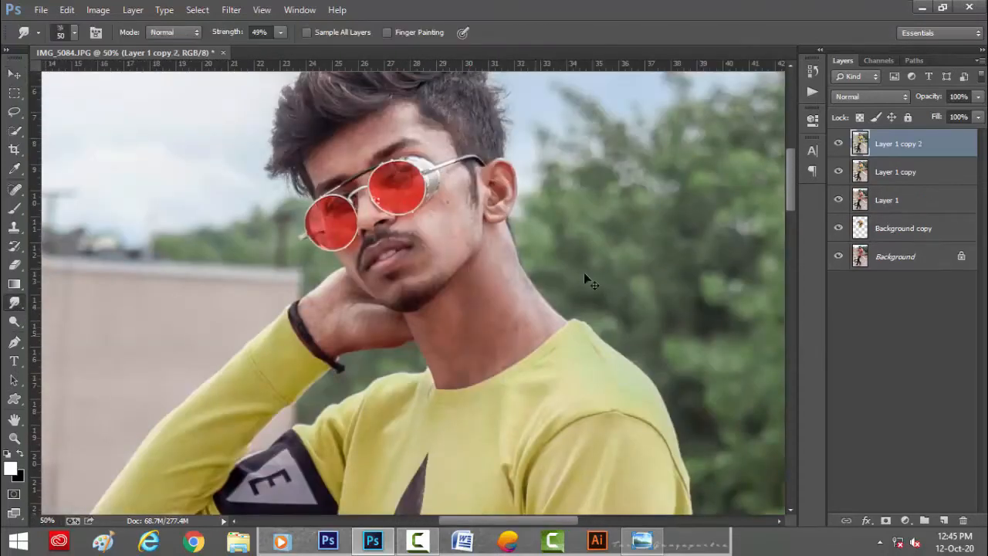
Step: Set the Smudge brush size to 65 px and its strength to 10%
scroll(426, 225, up, 1)
mouse_move(426, 225)
mouse_down()
mouse_move(472, 351)
mouse_move(471, 386)
mouse_up()
right_click(525, 344)
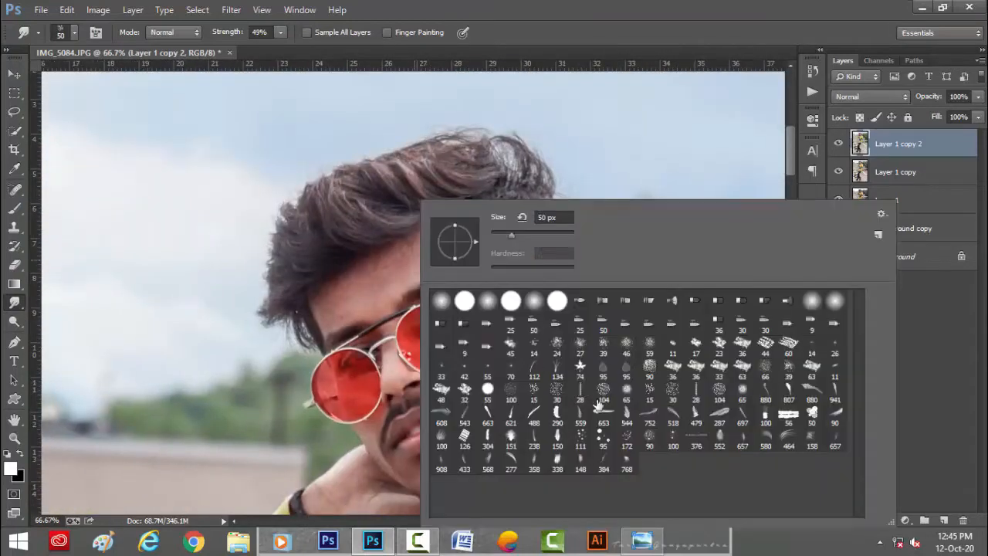
click(280, 32)
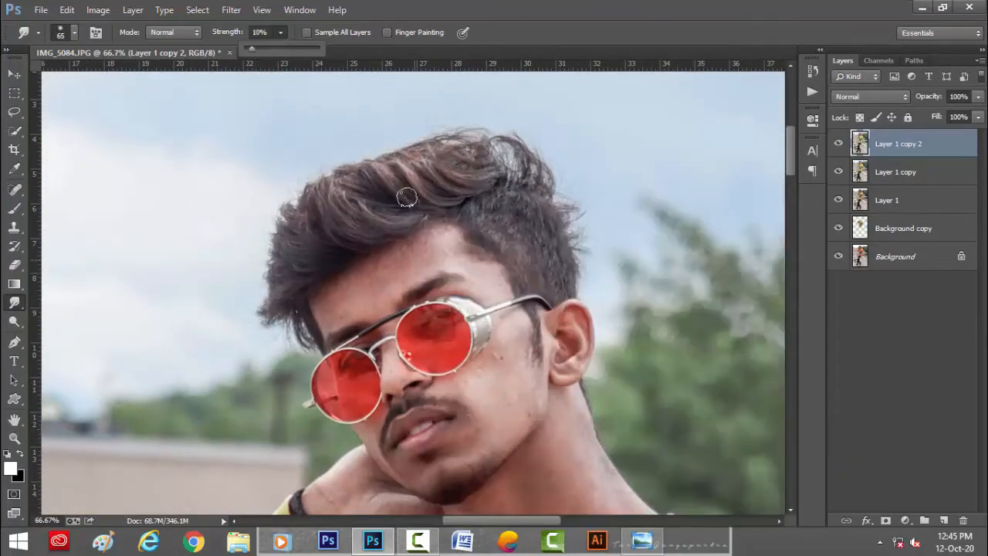
click(438, 265)
Step: Smooth the skin on the forehead, cheeks and around the mouth with the Smudge tool at 80 px
scroll(439, 266, up, 1)
drag(438, 266, 479, 289)
key(bracketright)
key(bracketright)
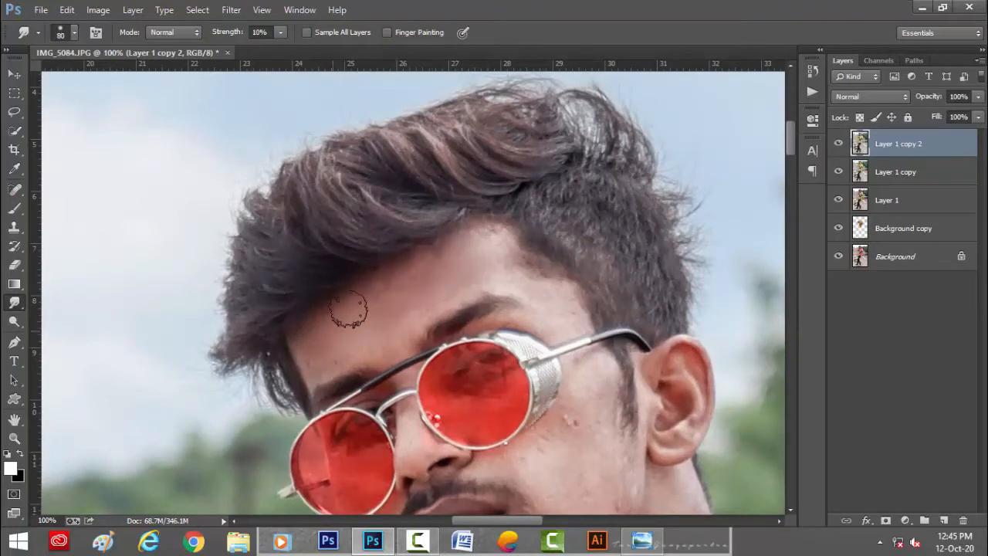
drag(454, 286, 369, 255)
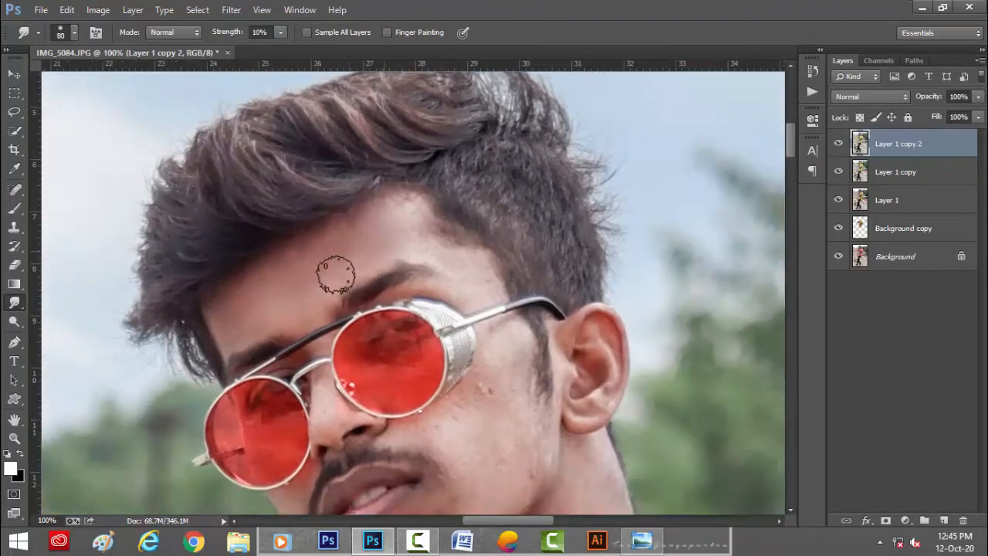
mouse_move(475, 309)
mouse_down()
mouse_move(471, 239)
mouse_move(478, 293)
mouse_move(489, 219)
mouse_move(445, 293)
mouse_move(494, 285)
mouse_move(490, 343)
mouse_up()
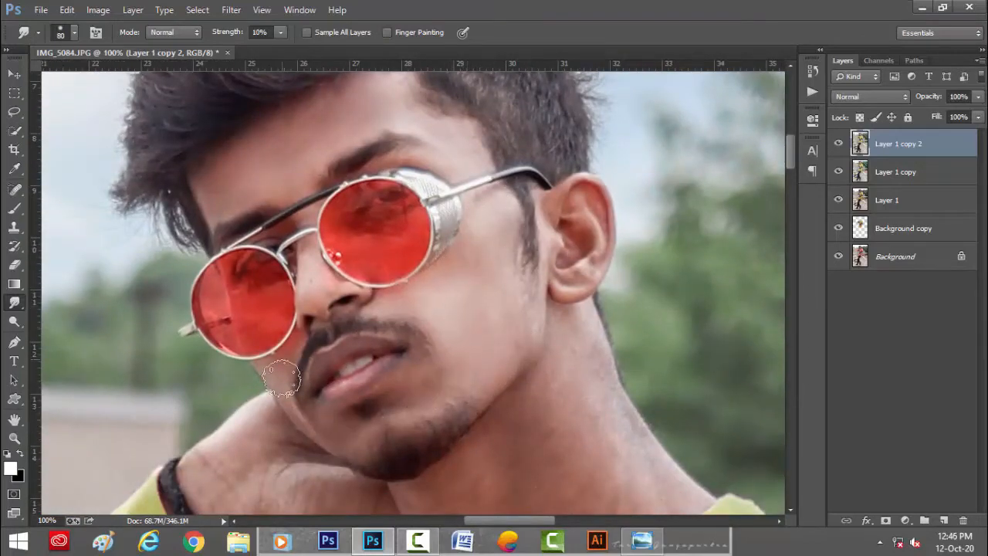
key(ctrl+minus)
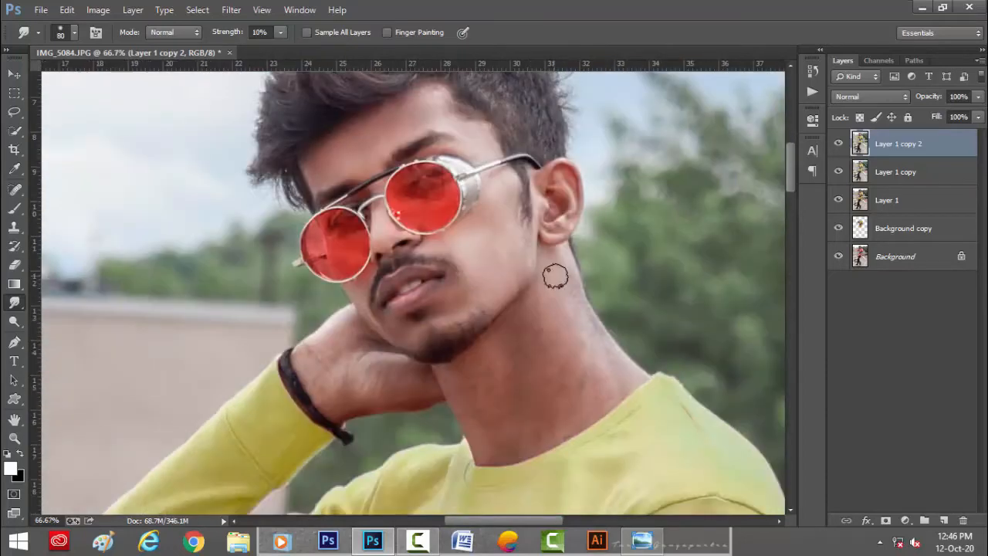
Step: Smooth the neck skin with the Smudge brush enlarged up to 150 px, and the ear at 100 px
key(bracketright)
key(bracketright)
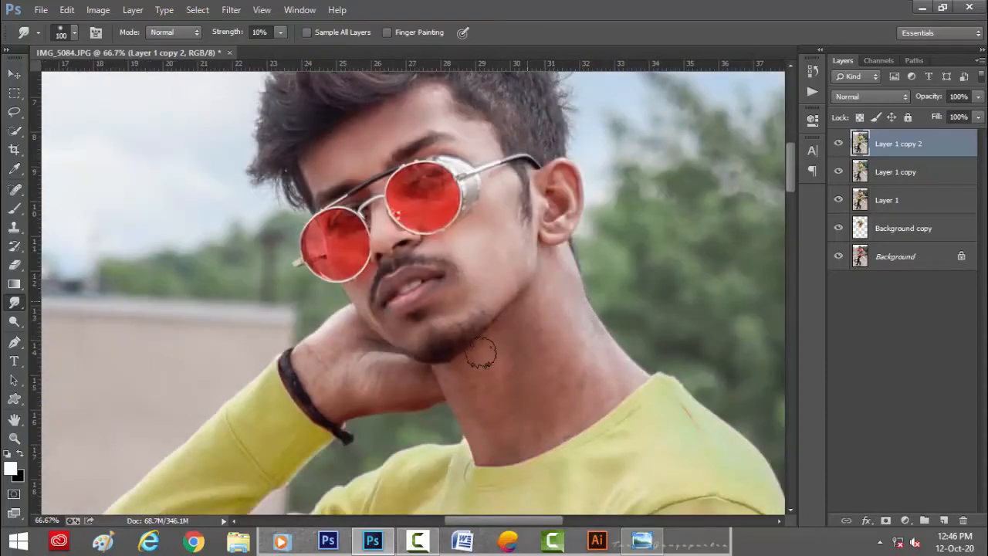
key(bracketright)
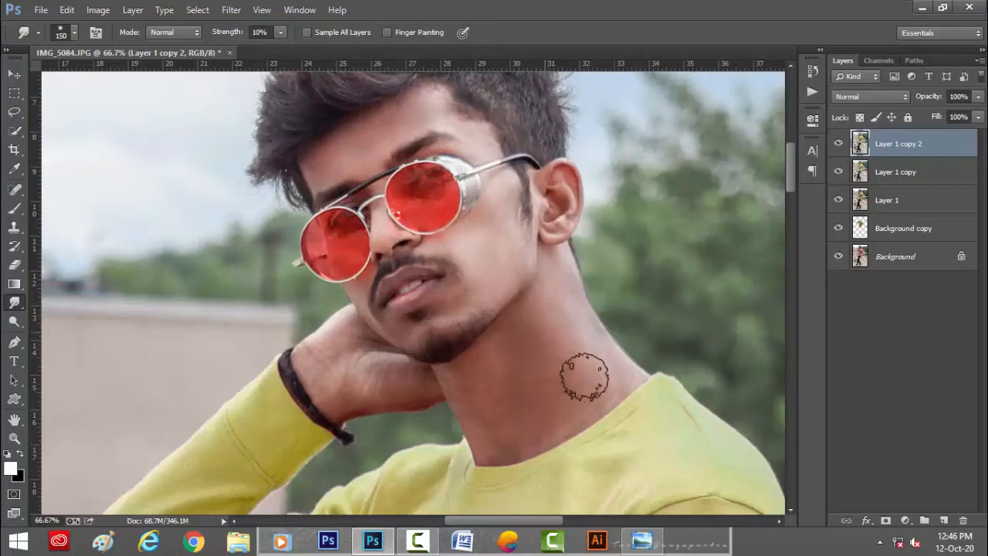
key(bracketleft)
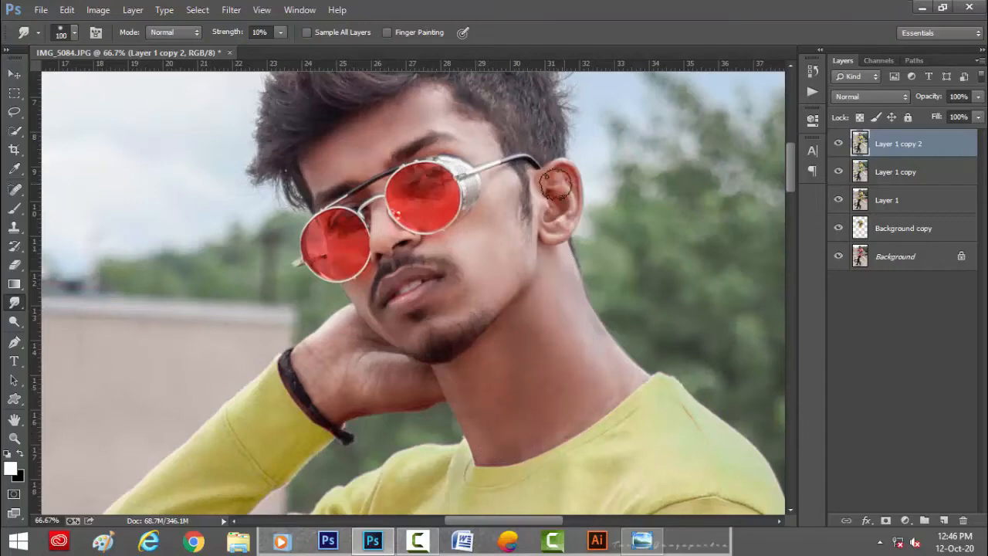
Step: Smooth the skin of both hands with the Smudge tool, enlarging the brush to 175 px for the lower hand
drag(381, 372, 437, 217)
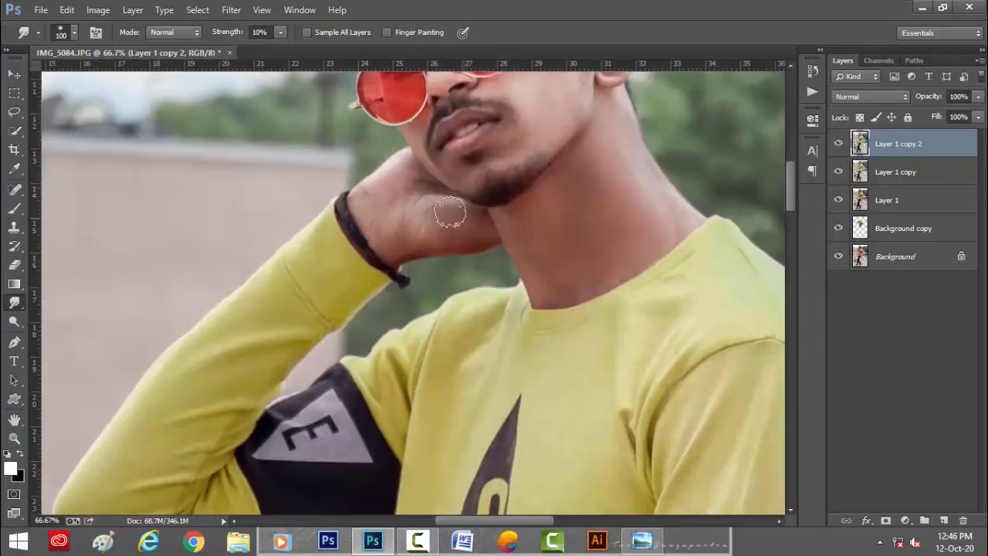
scroll(450, 212, down, 3)
drag(456, 355, 433, 184)
scroll(379, 400, up, 1)
drag(378, 401, 469, 273)
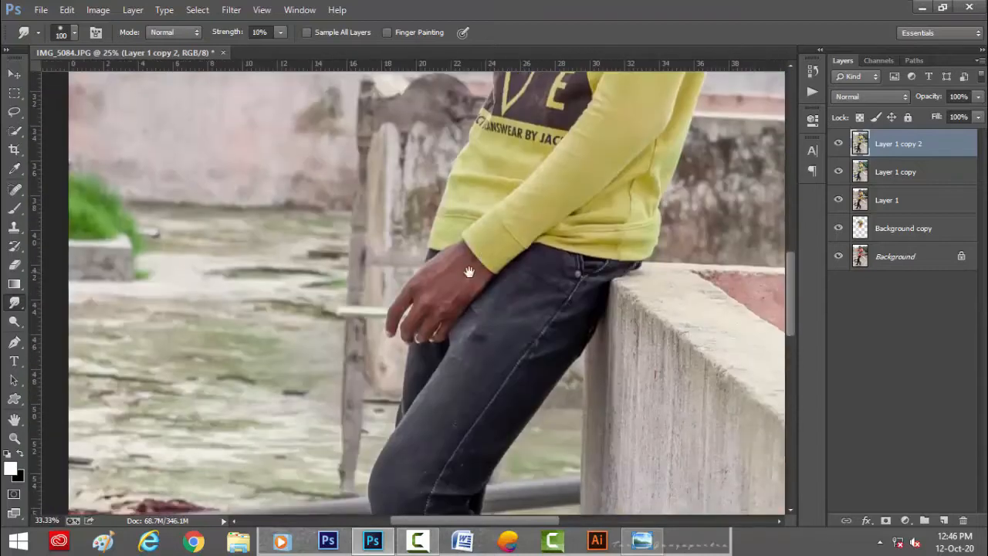
key(bracketright)
key(bracketright)
key(bracketright)
key(ctrl+0)
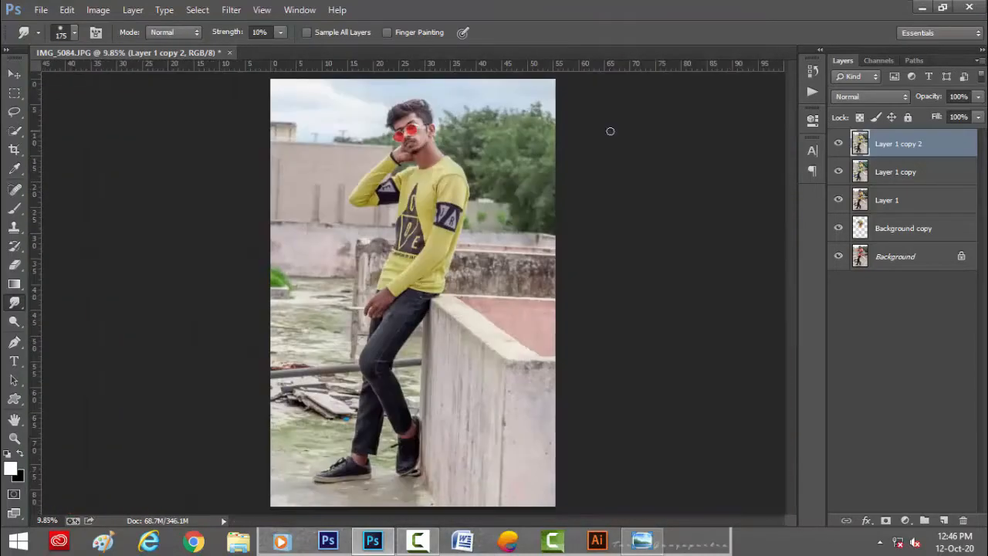
click(18, 75)
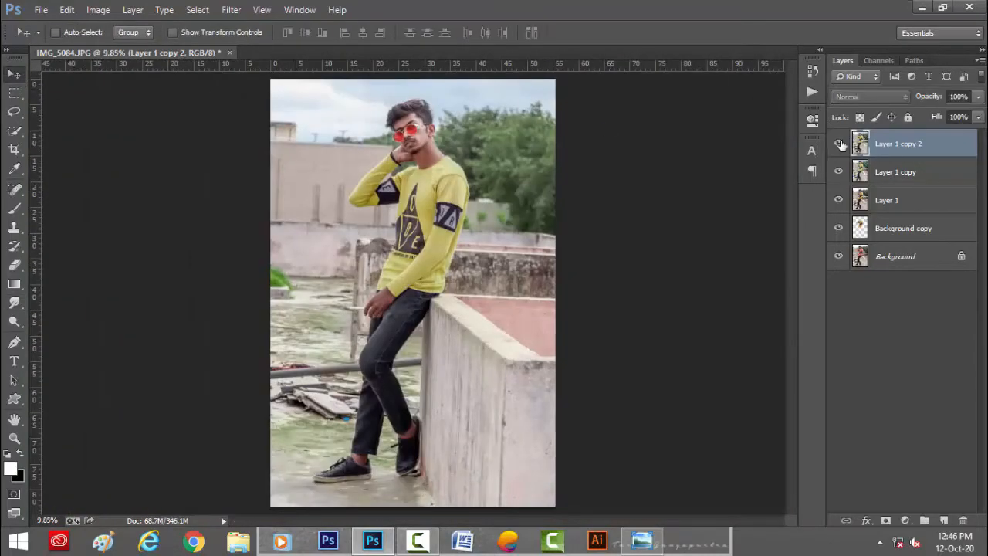
Step: Stamp the visible layers onto a new layer and start a Pen tool path at the heel of the shoe against the wall
key(p)
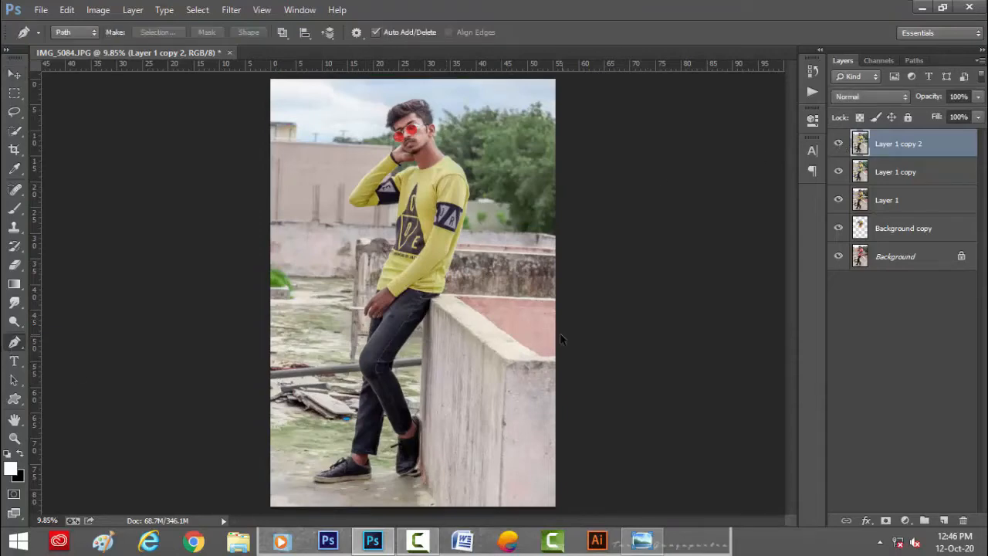
key(ctrl+alt+shift+e)
scroll(415, 456, up, 5)
drag(453, 338, 601, 235)
scroll(546, 152, up, 1)
click(531, 204)
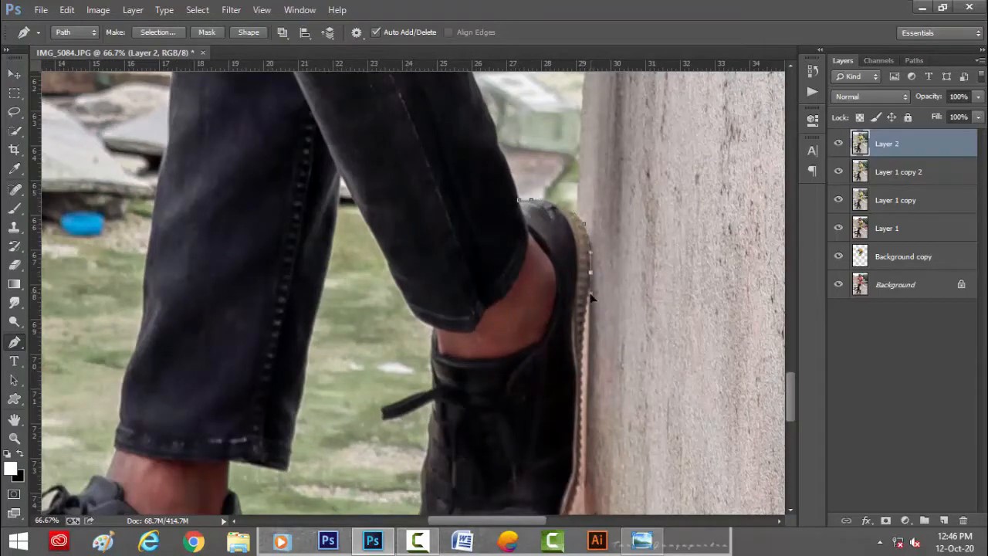
Step: Continue the pen path down the sole of the shoe against the wall and around its toe
drag(592, 297, 590, 298)
drag(593, 312, 582, 208)
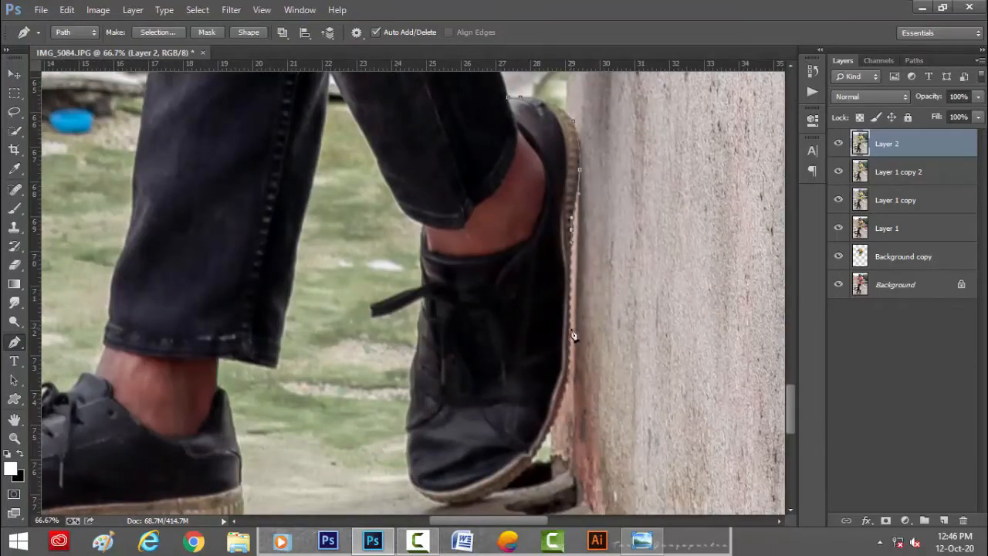
drag(548, 435, 540, 444)
drag(666, 282, 797, 118)
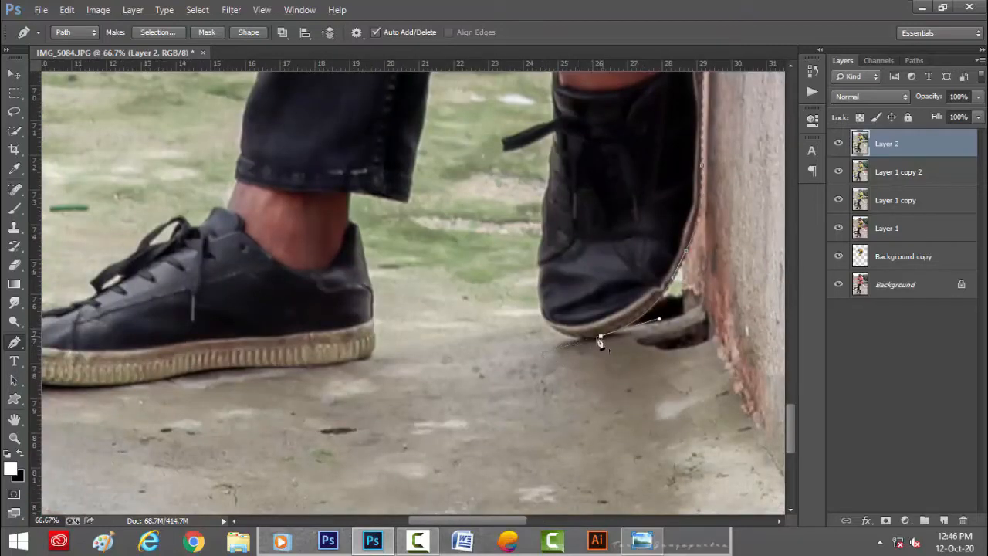
drag(547, 324, 514, 290)
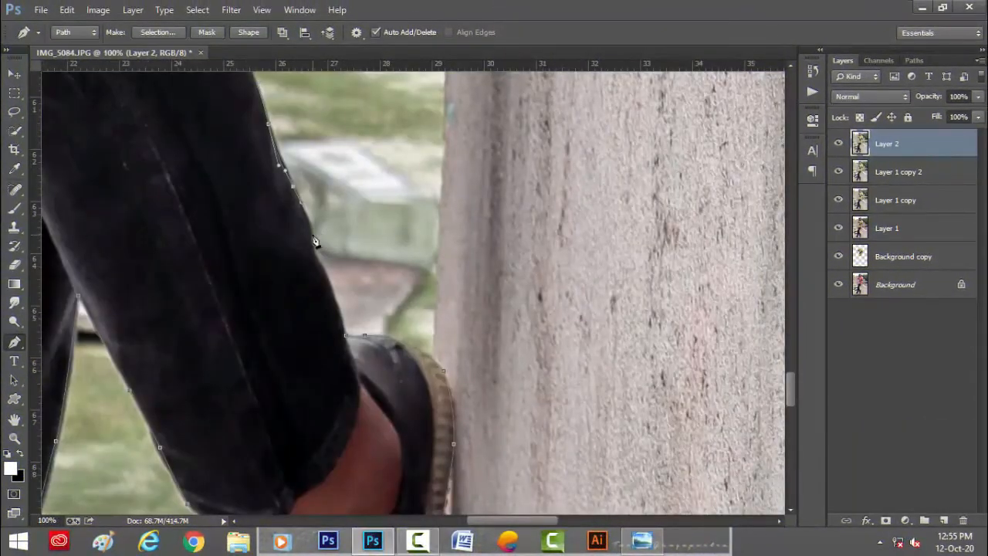
Step: Close the path along the back of the bent leg down to the heel of the shoe
drag(313, 244, 320, 270)
scroll(328, 297, up, 1)
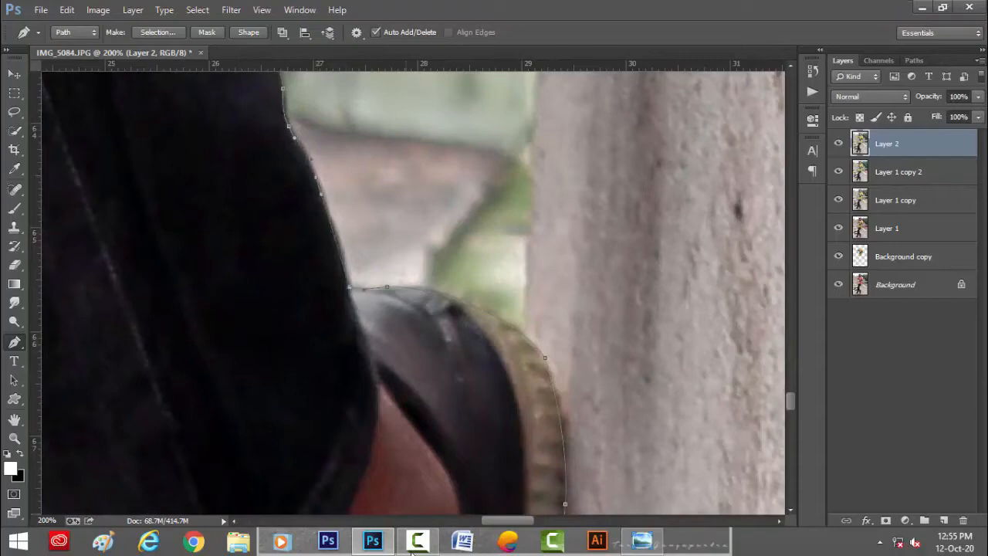
scroll(569, 258, down, 5)
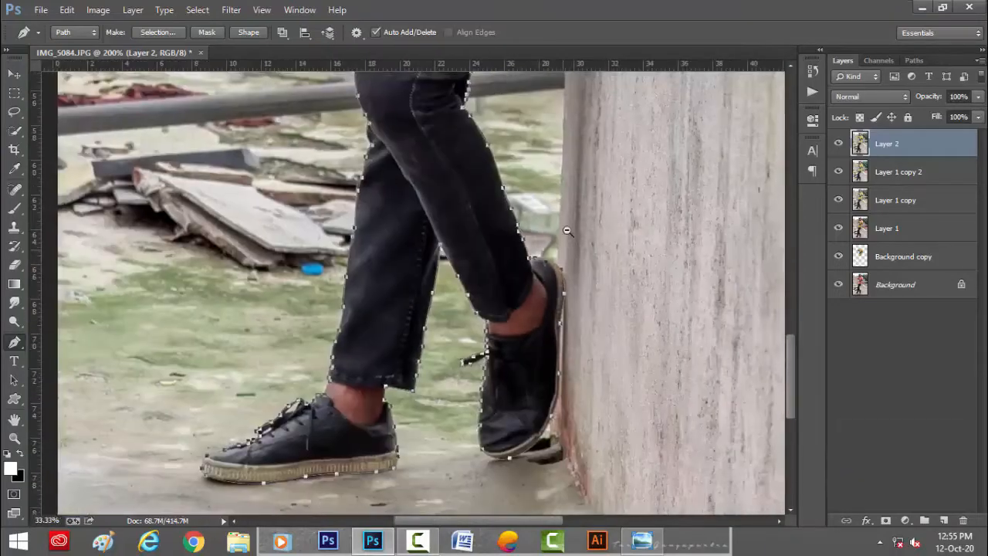
scroll(567, 231, down, 3)
Step: Convert the path to a selection, mask Layer 2 with it and hide all the layers below
key(ctrl+Return)
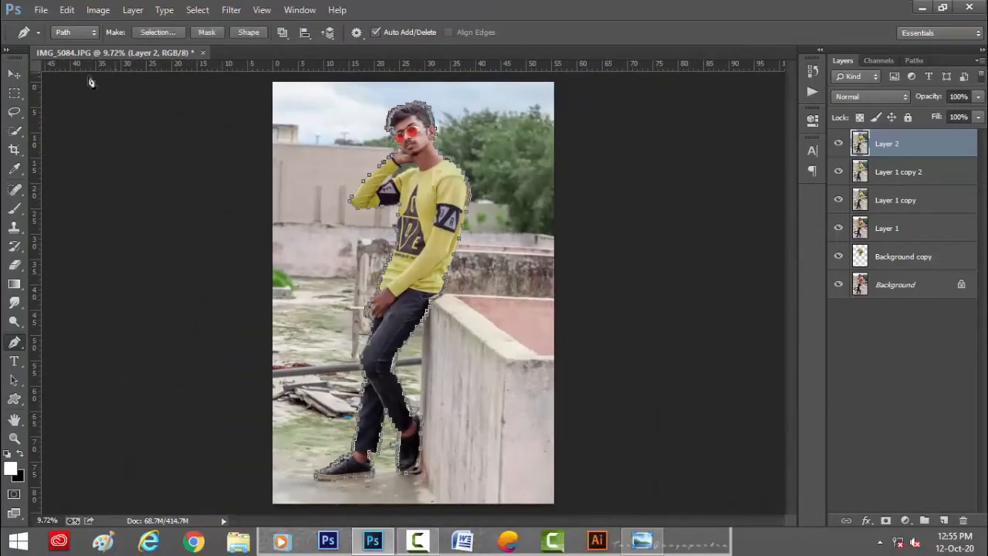
click(14, 74)
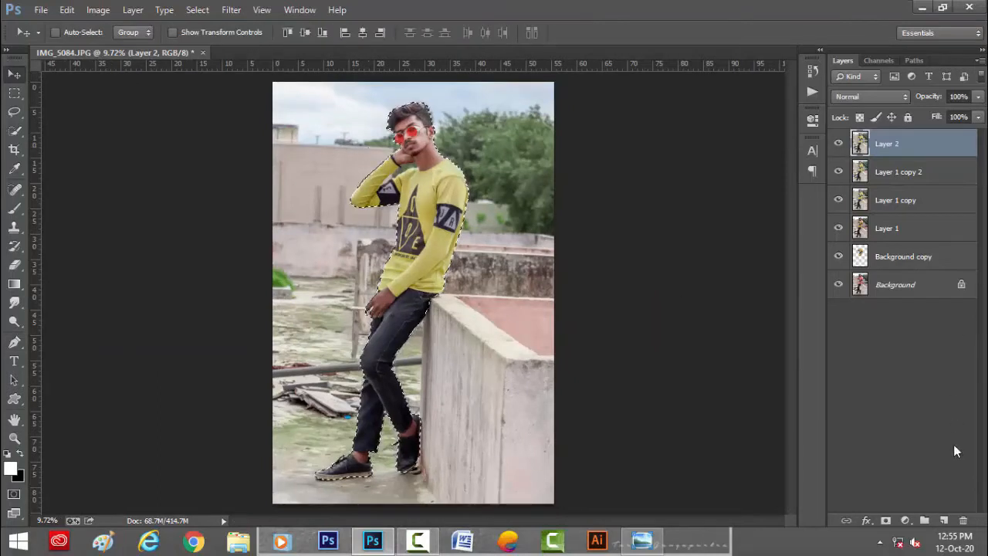
click(885, 520)
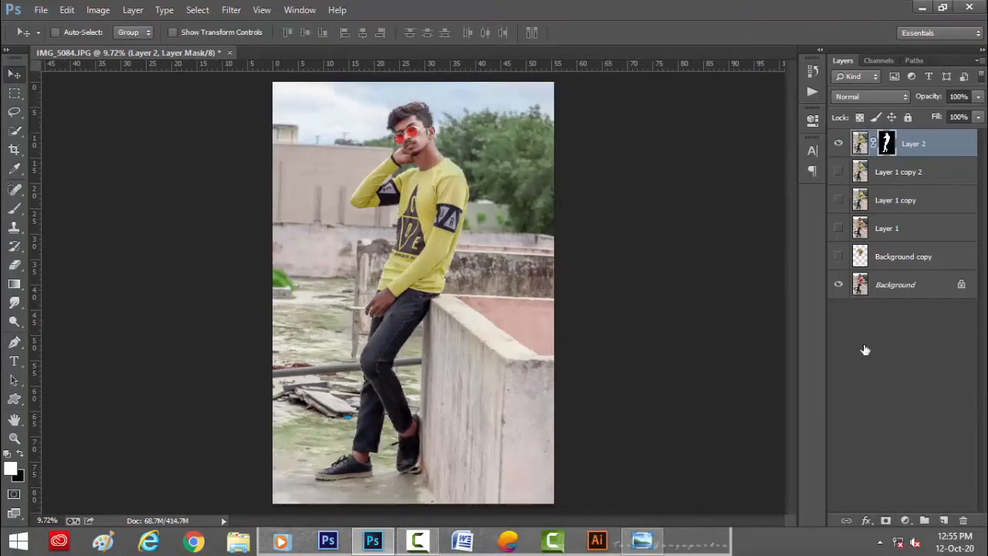
click(839, 284)
Step: Refine Layer 2's mask around the hair with the Refine Radius brush at sizes 20 and 30, output to the layer mask
right_click(887, 143)
click(857, 256)
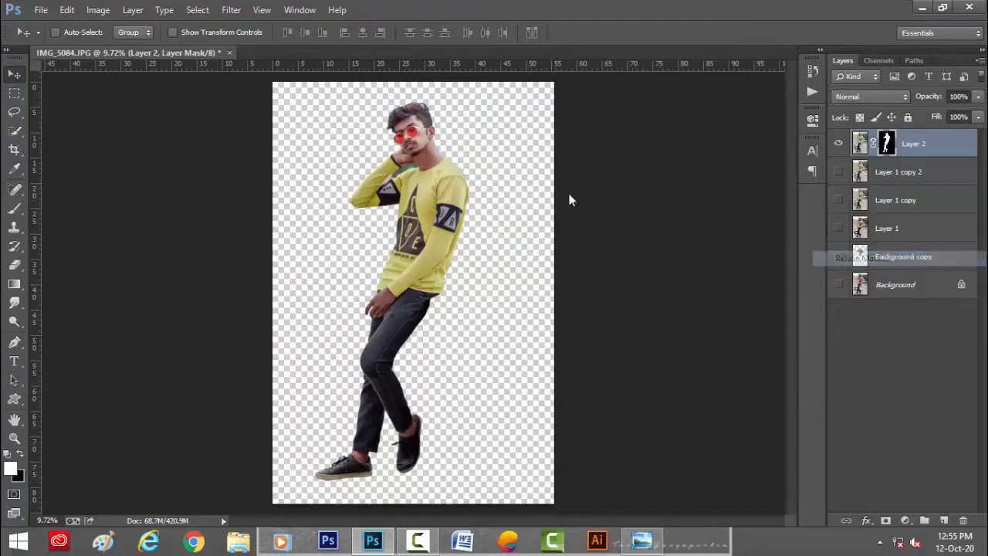
scroll(424, 132, up, 6)
drag(397, 159, 520, 122)
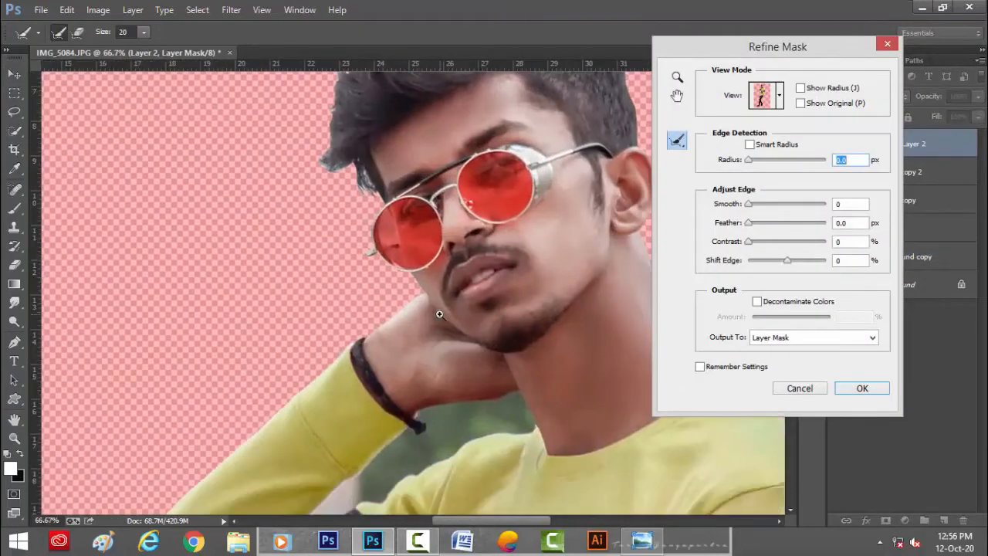
scroll(439, 314, up, 2)
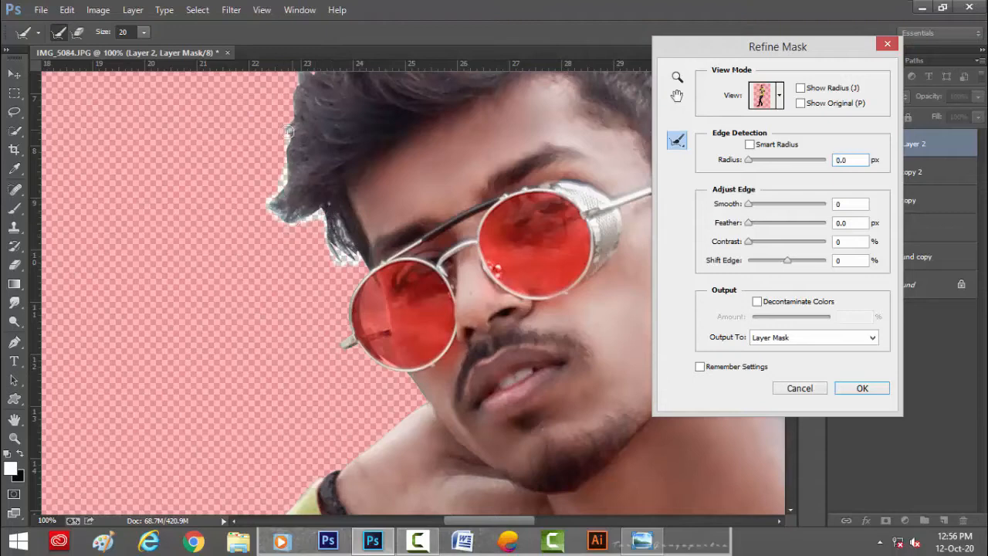
mouse_move(252, 169)
mouse_down()
mouse_move(229, 291)
mouse_move(214, 318)
mouse_up()
mouse_move(251, 272)
mouse_down()
mouse_move(256, 217)
mouse_move(259, 244)
mouse_move(279, 224)
mouse_move(286, 200)
mouse_move(277, 193)
mouse_move(293, 173)
mouse_move(391, 125)
mouse_move(539, 90)
mouse_up()
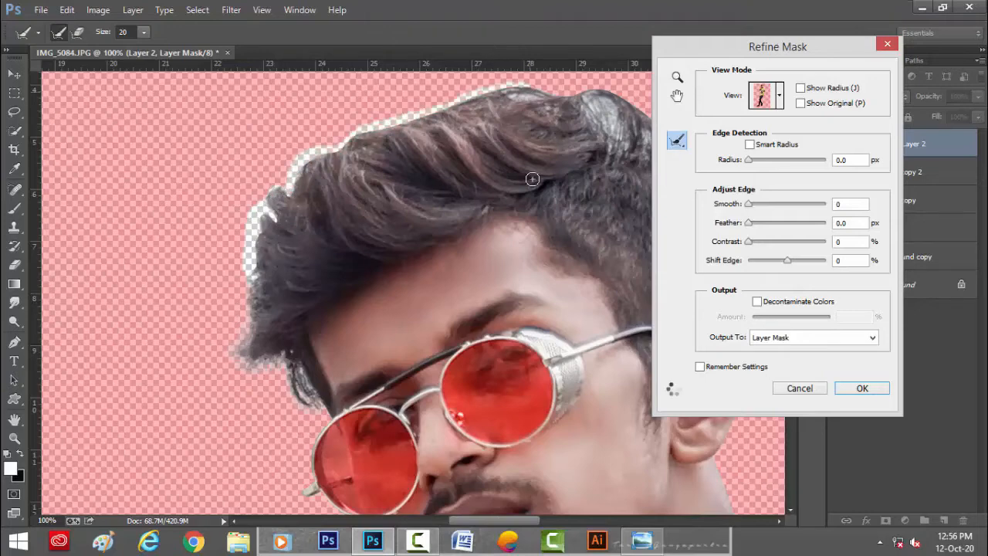
drag(541, 178, 263, 247)
mouse_move(255, 163)
mouse_down()
mouse_move(337, 165)
mouse_move(383, 195)
mouse_move(431, 351)
mouse_move(427, 396)
mouse_up()
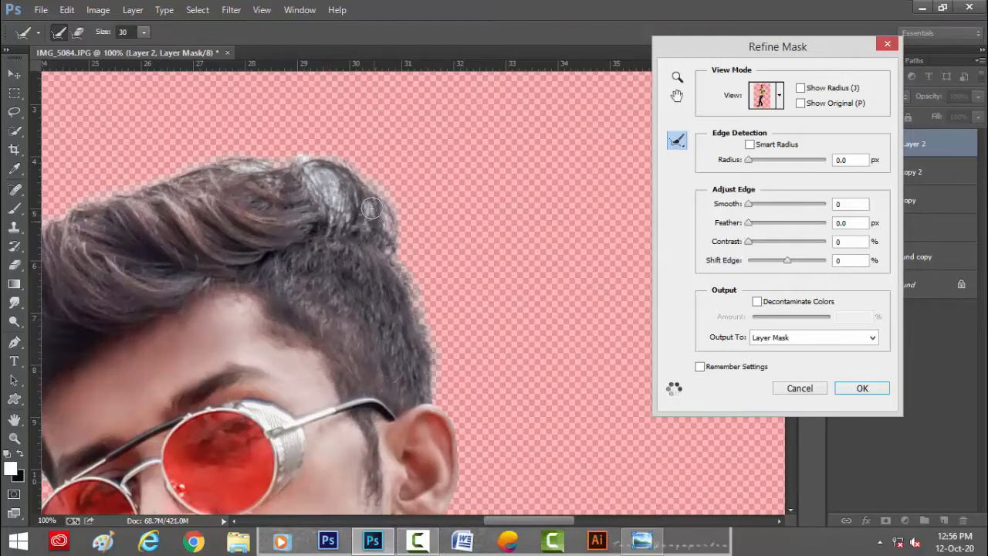
scroll(525, 234, down, 2)
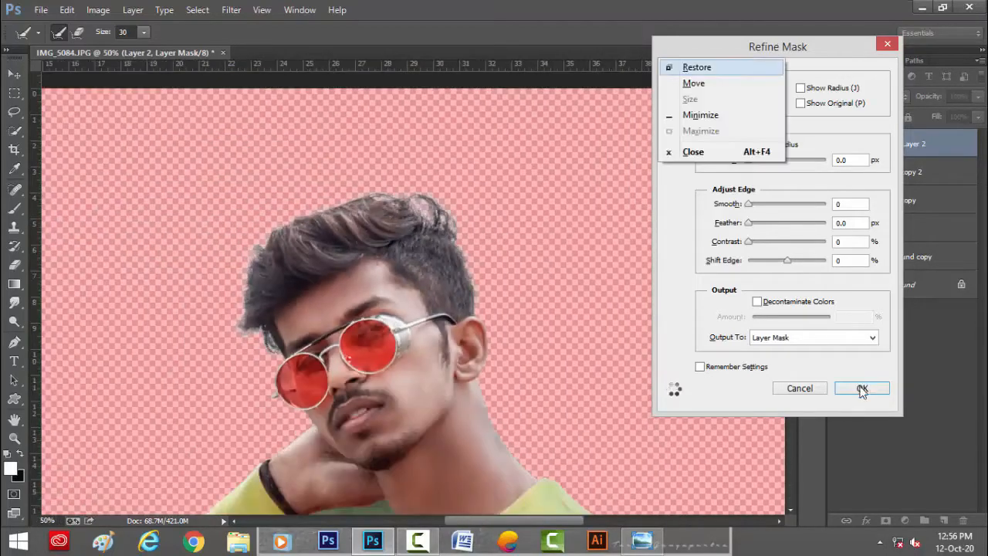
click(860, 388)
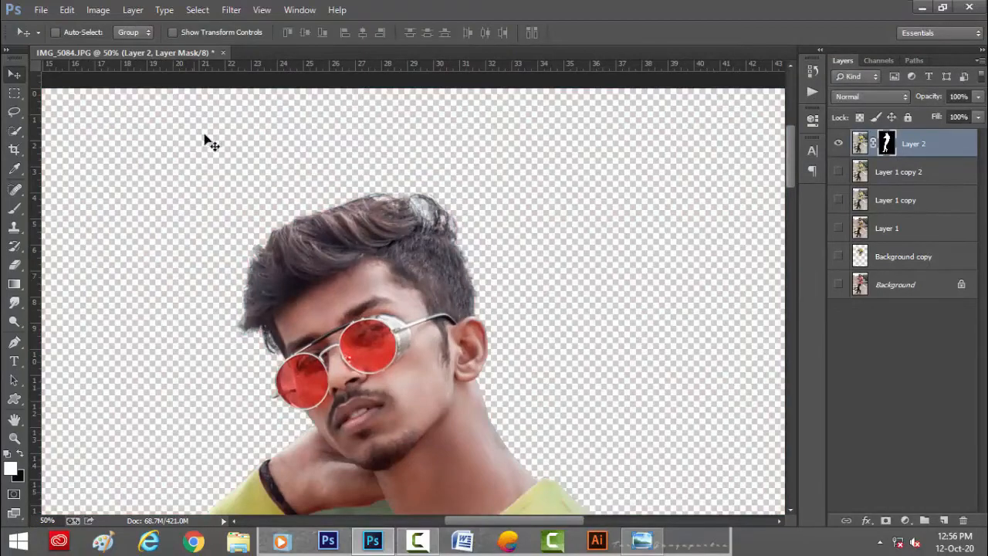
Step: Select the leftover background between the raised arm, neck and shoulder with the Quick Selection tool at 10 px
drag(436, 265, 452, 96)
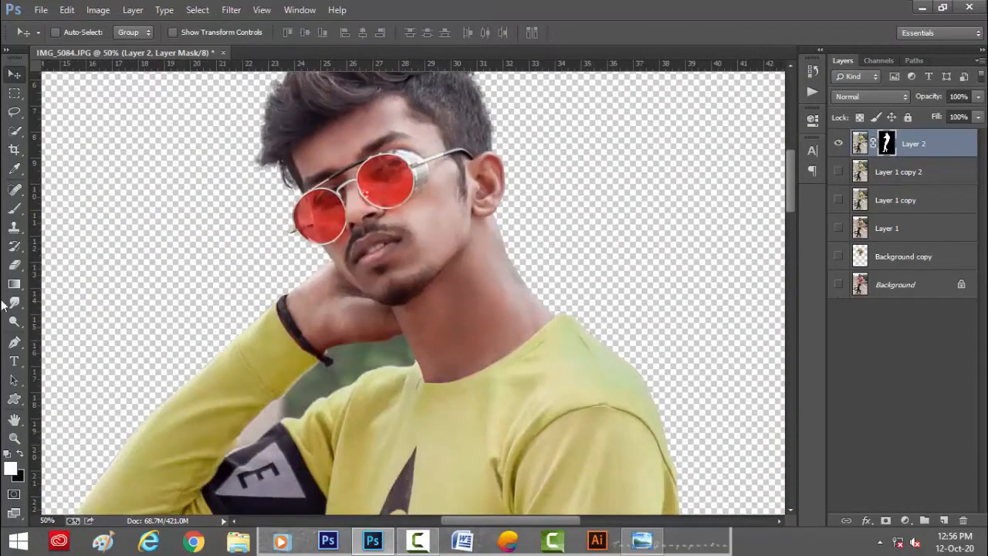
click(15, 132)
scroll(343, 369, up, 1)
mouse_move(343, 368)
mouse_down()
mouse_move(414, 302)
mouse_move(371, 339)
mouse_move(494, 278)
mouse_move(312, 371)
mouse_up()
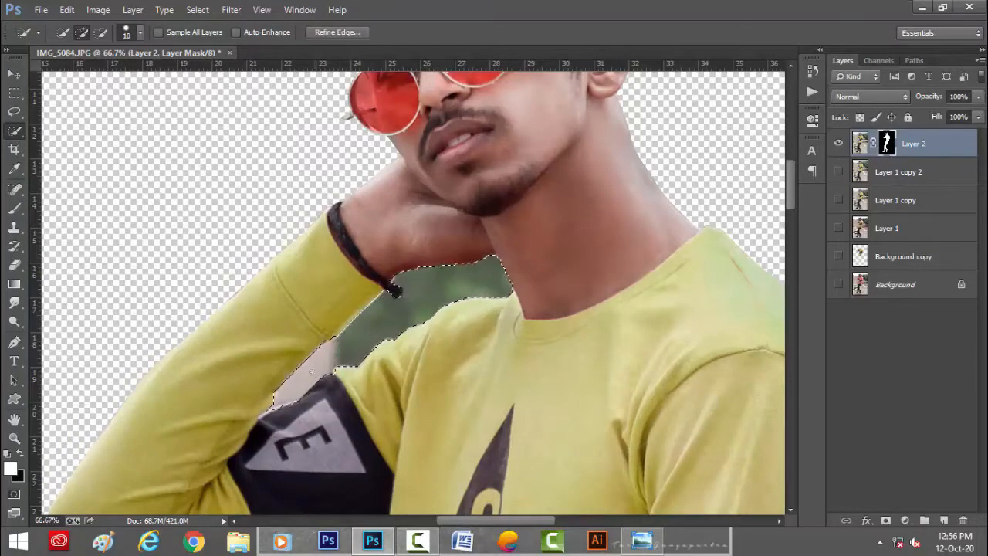
Step: Paint the selected gap black on Layer 2's mask with a 500 px brush and clear the selection
key(b)
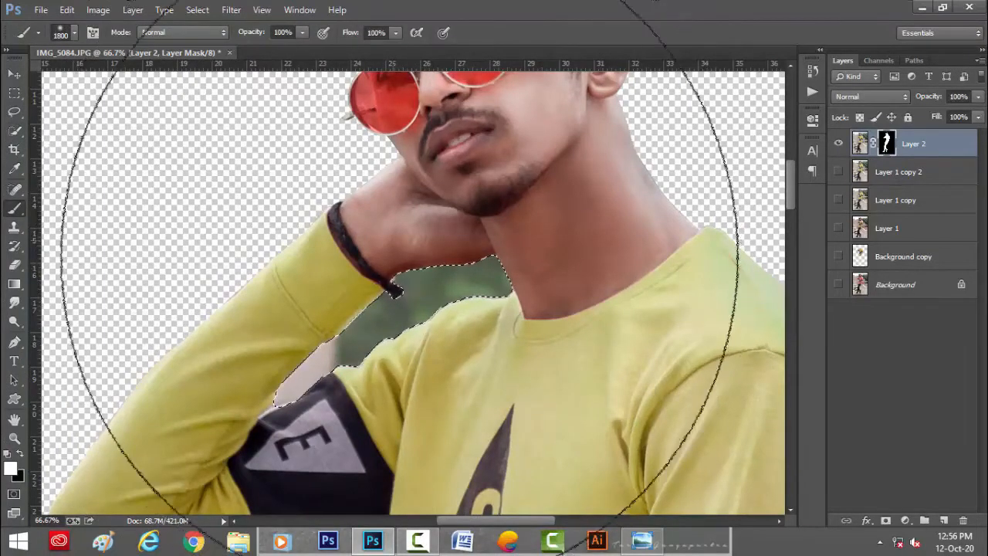
key(bracketleft)
key(bracketleft)
key(bracketleft)
key(bracketleft)
key(bracketleft)
key(bracketleft)
key(bracketleft)
key(bracketleft)
key(bracketleft)
key(bracketleft)
key(bracketleft)
key(bracketleft)
key(bracketleft)
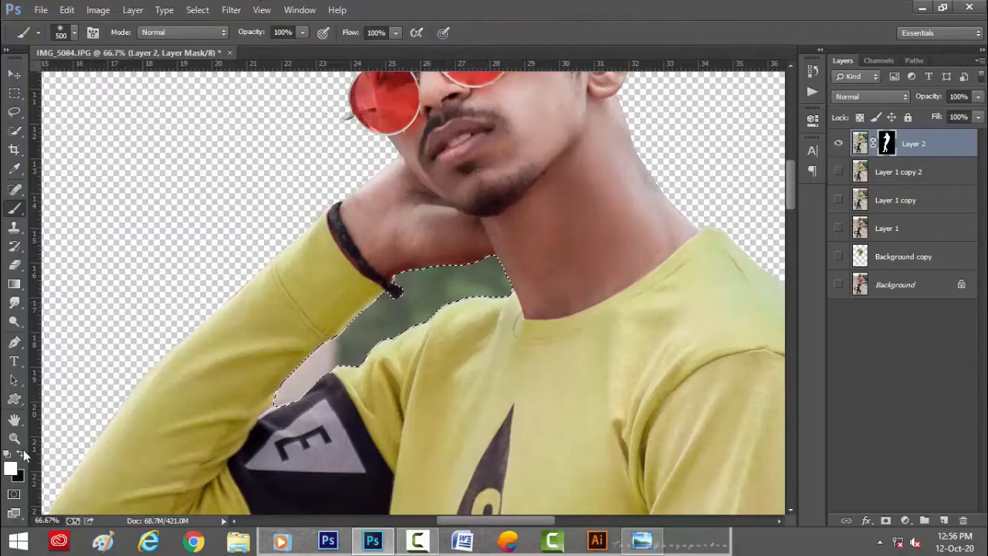
click(22, 454)
mouse_move(473, 280)
mouse_down()
mouse_move(392, 359)
mouse_move(214, 441)
mouse_up()
key(ctrl+d)
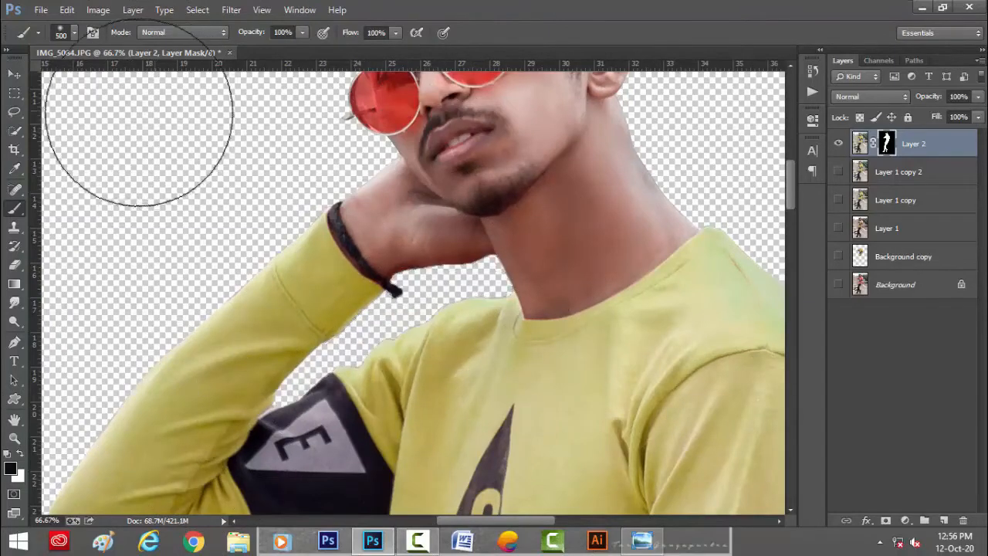
Step: Widen the canvas equally on both sides of the man with the Crop tool
key(v)
key(ctrl+0)
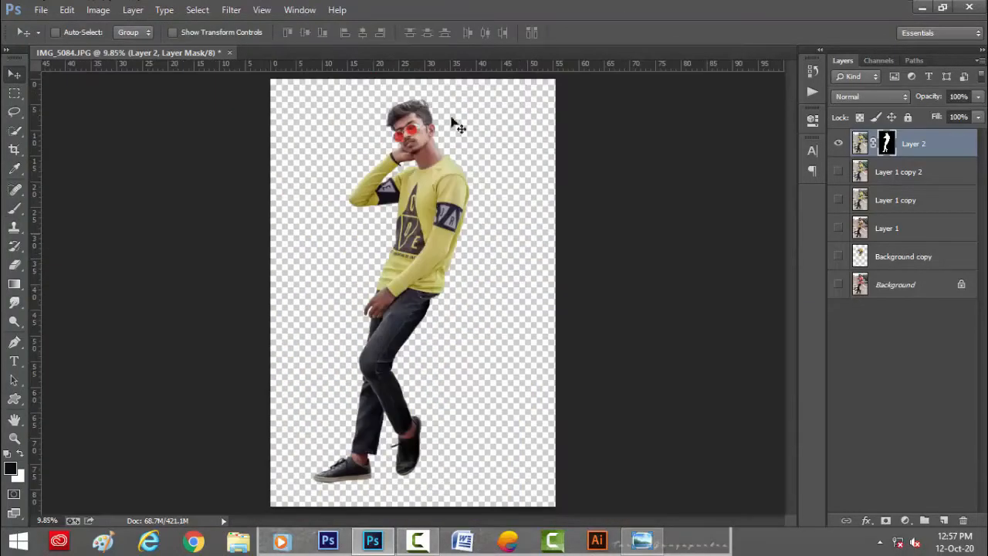
key(c)
drag(557, 294, 600, 293)
key(Return)
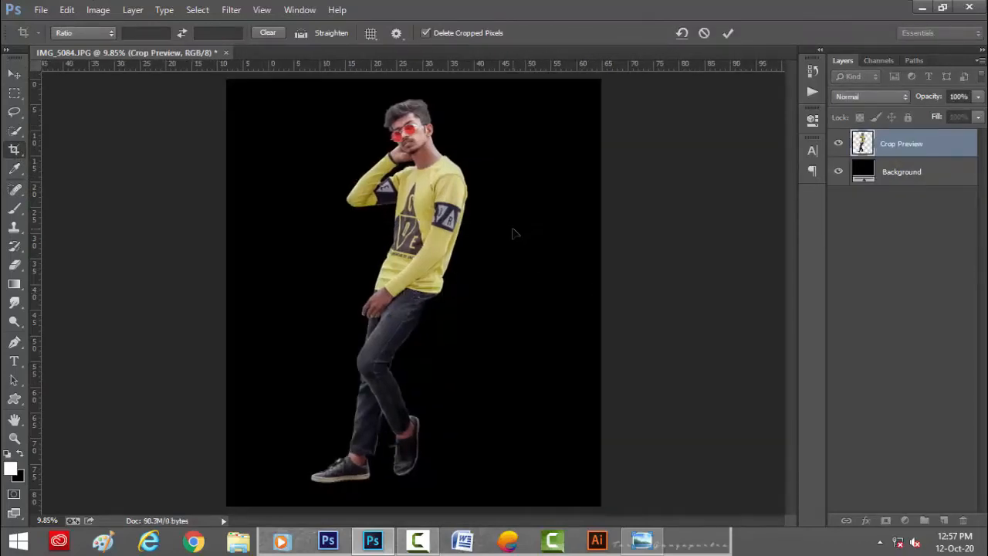
Step: Show the lower layers temporarily to examine the head and hair against the original background, and hide them again
click(14, 75)
drag(839, 173, 840, 284)
ctrl+click(413, 133)
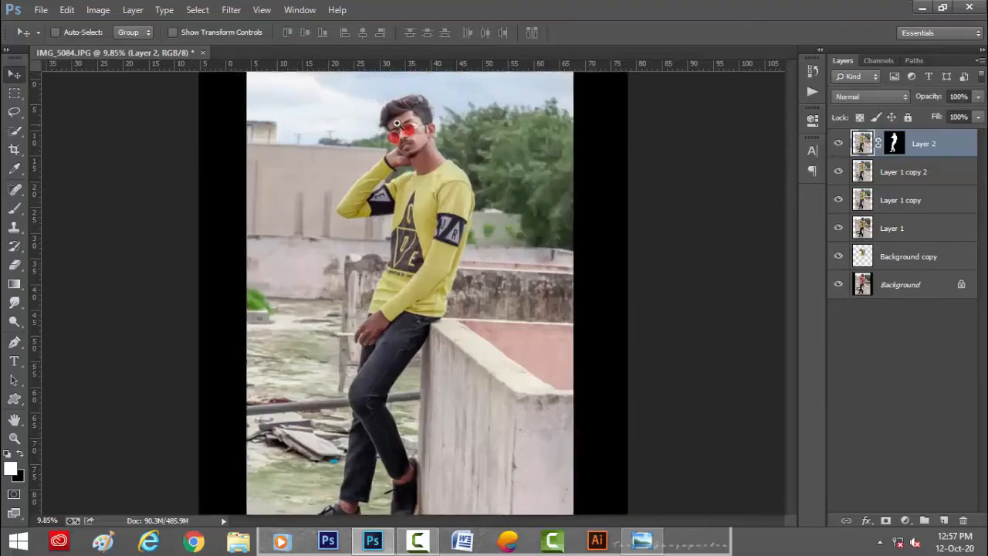
ctrl+click(421, 134)
ctrl+click(432, 137)
ctrl+click(436, 138)
drag(437, 137, 463, 263)
ctrl+click(457, 246)
alt+click(839, 144)
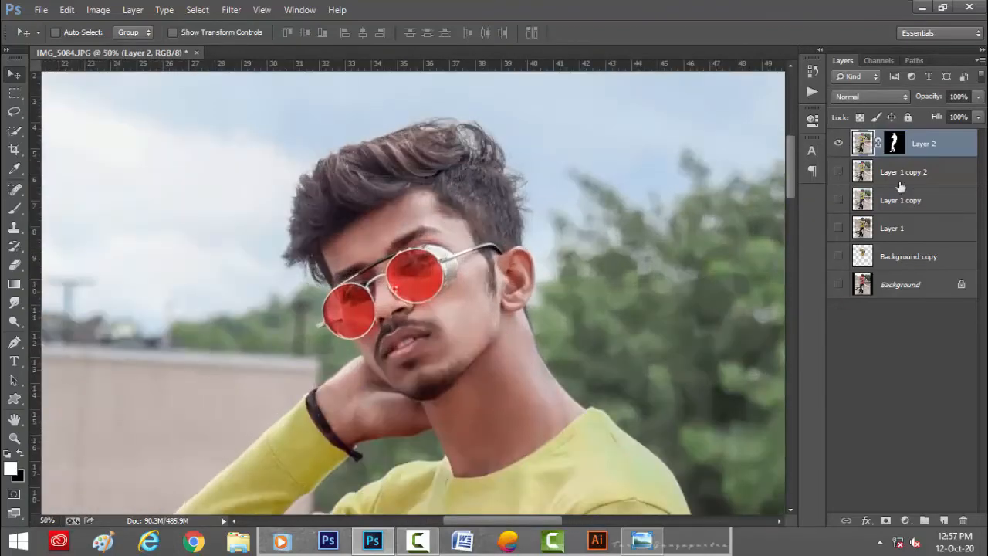
key(ctrl+0)
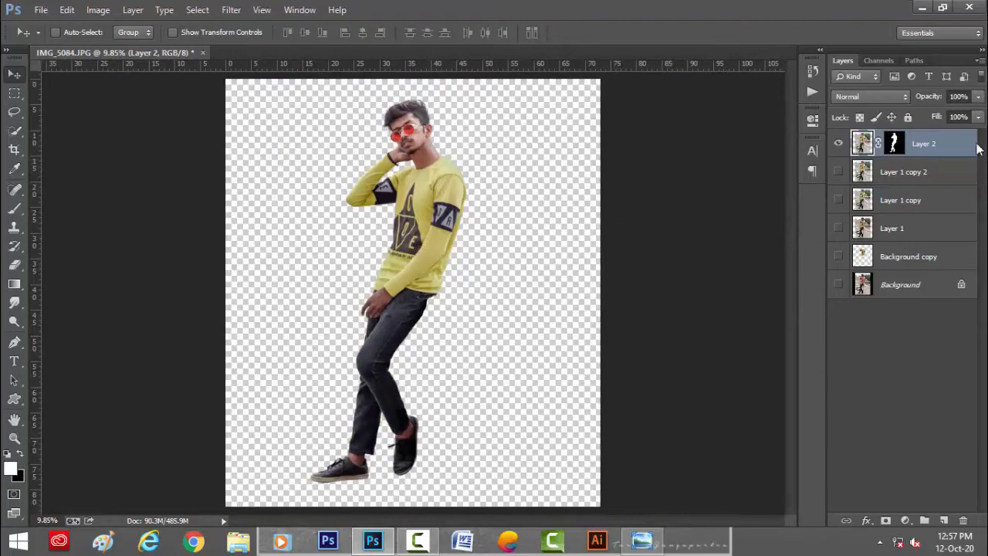
Step: Duplicate the masked Layer 2 and apply the layer mask on the copy
click(896, 144)
key(ctrl+j)
right_click(896, 145)
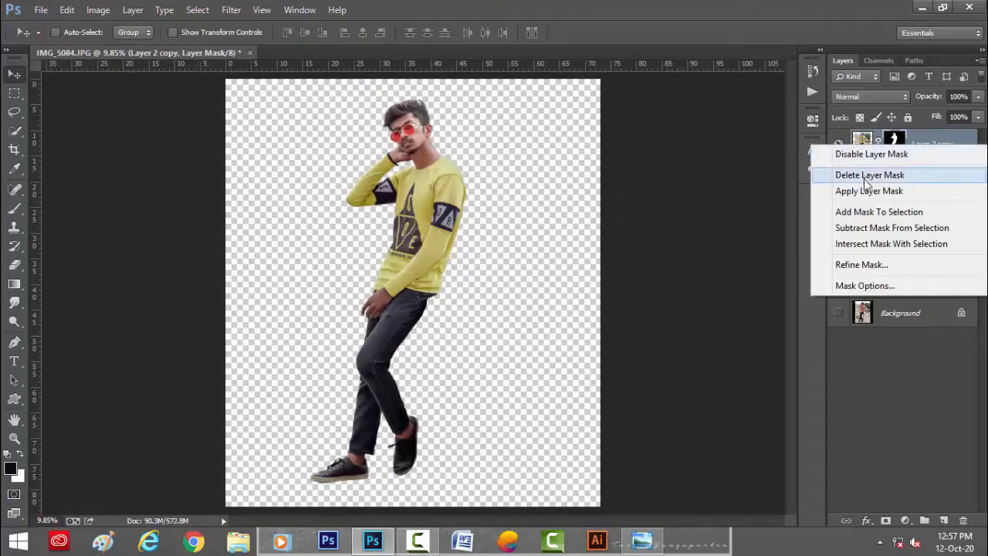
click(845, 190)
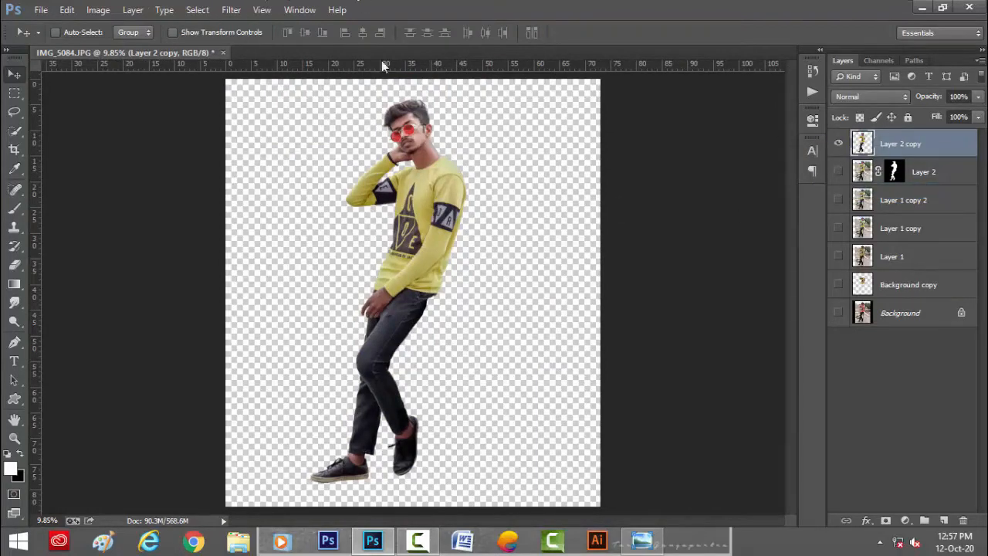
Step: Defringe the edges of Layer 2 copy with a width of 5 pixels
key(ctrl+plus)
key(ctrl+plus)
click(133, 9)
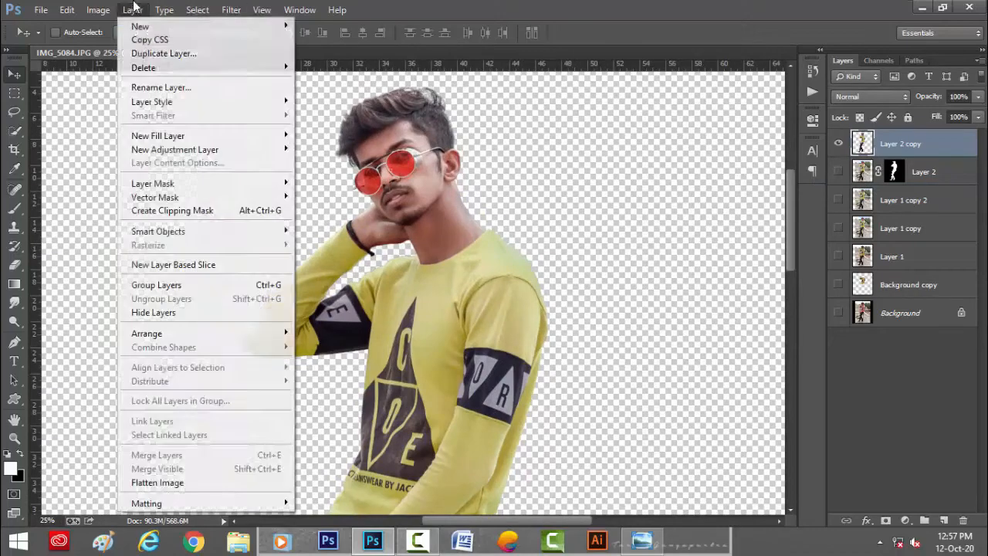
mouse_move(224, 503)
click(340, 519)
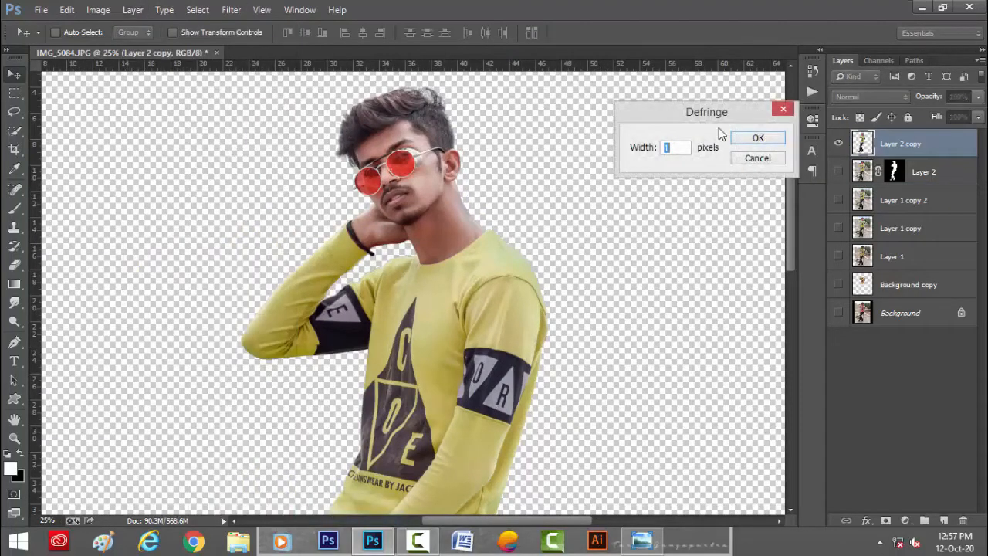
text(5)
click(758, 139)
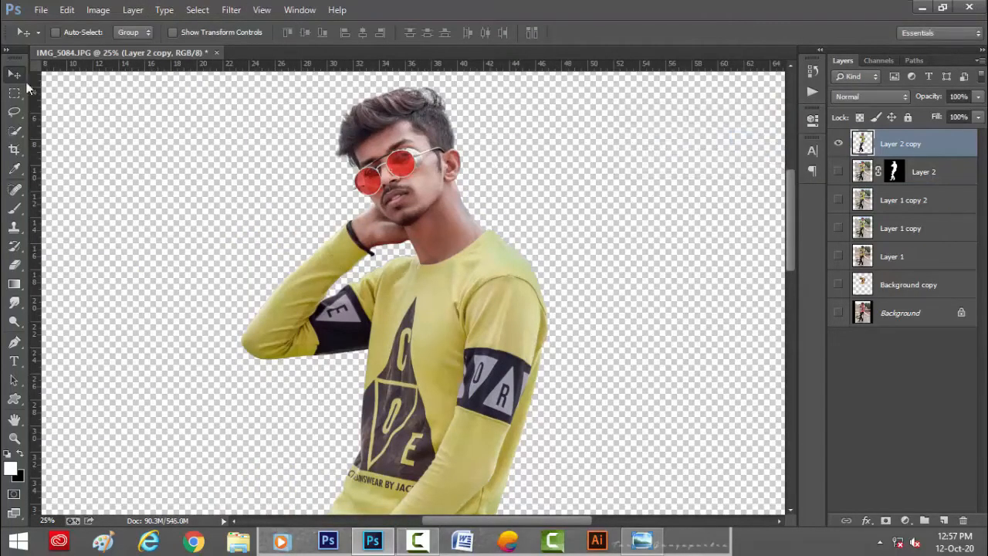
key(ctrl+0)
Step: Place the black Mercedes photo from the October 2020 Collection folder into the portrait document above Layer 1 copy 2
click(417, 542)
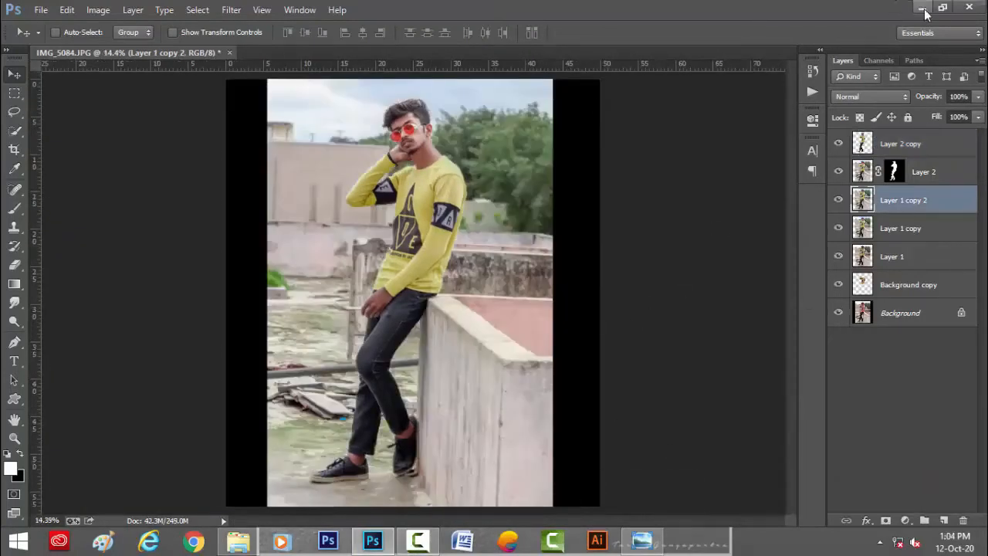
click(923, 8)
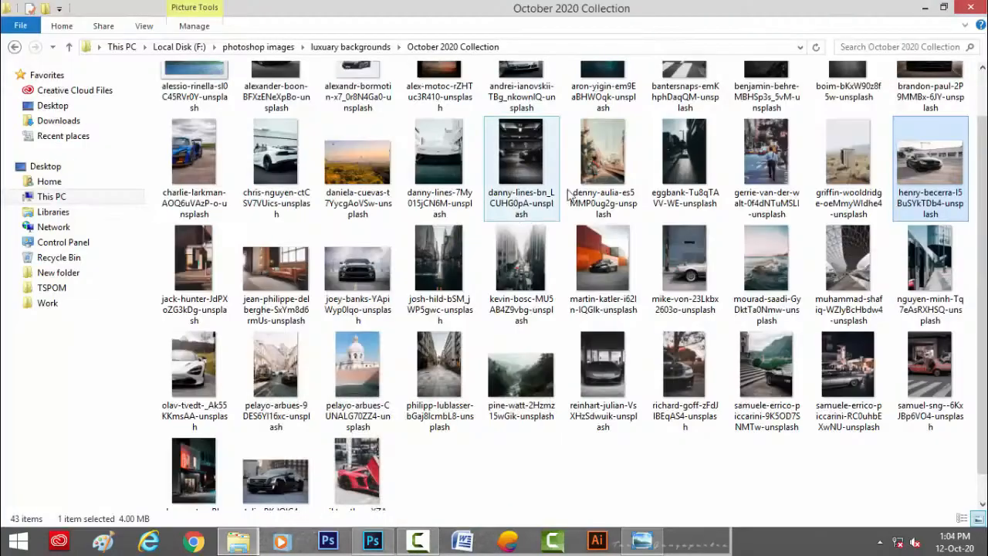
drag(938, 147, 381, 481)
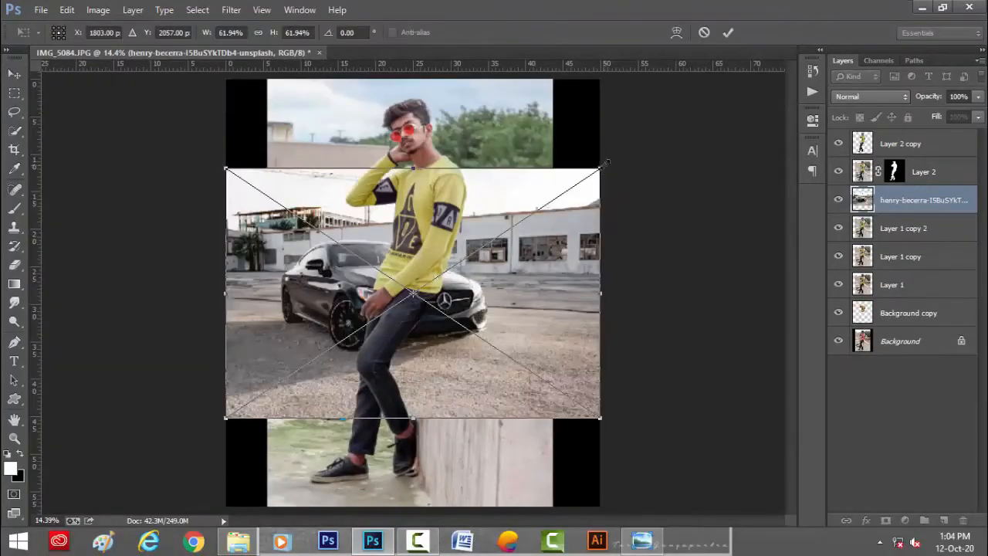
Step: Enlarge the placed car photo to about 130% and shift it sideways so the car stands behind and beside the man
drag(600, 167, 853, 97)
key(alt+space)
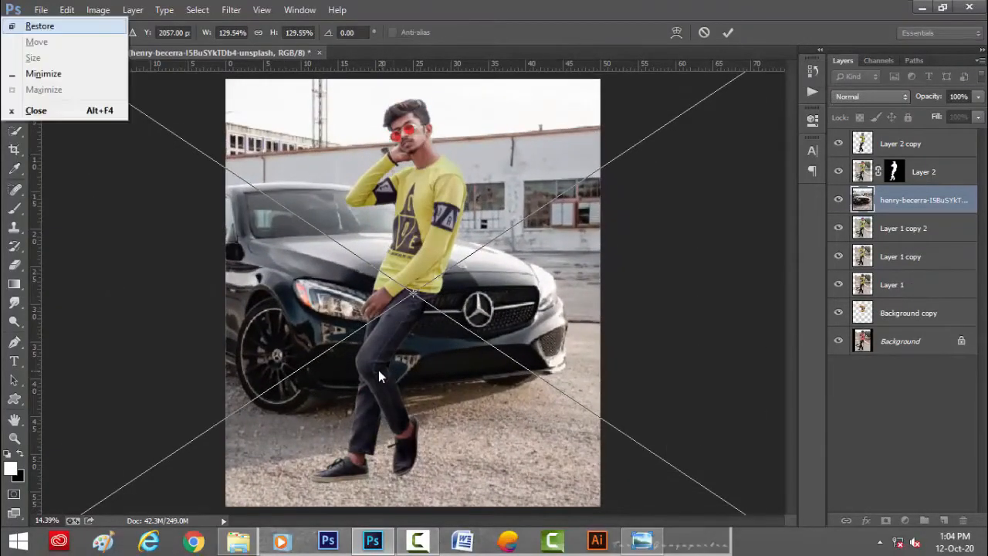
drag(369, 372, 547, 429)
key(ctrl+minus)
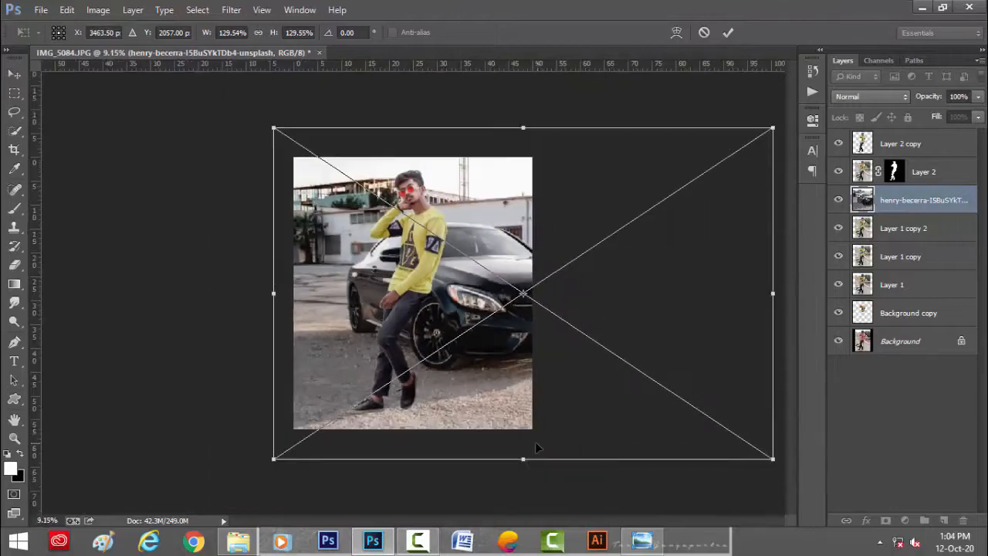
click(729, 34)
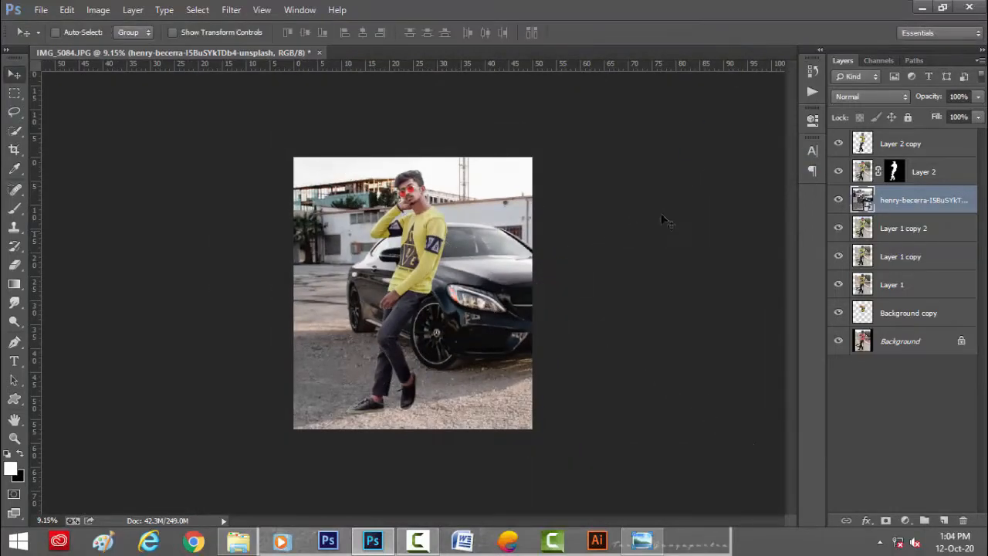
key(ctrl+0)
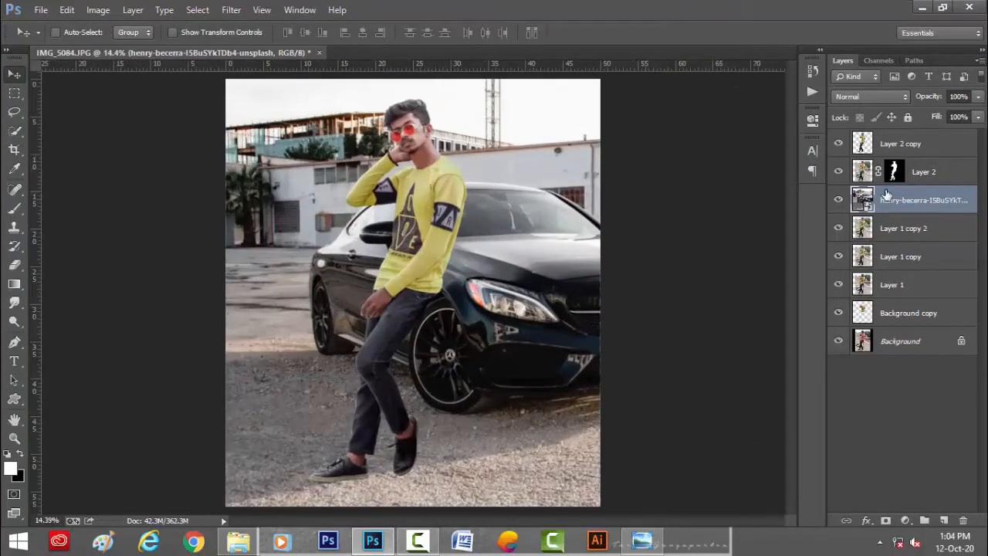
Step: Rescale the car photo to about 169% and reposition it so the car's side and front wheel fill the area behind the man
key(ctrl+t)
key(ctrl+0)
drag(272, 126, 245, 106)
drag(474, 353, 506, 370)
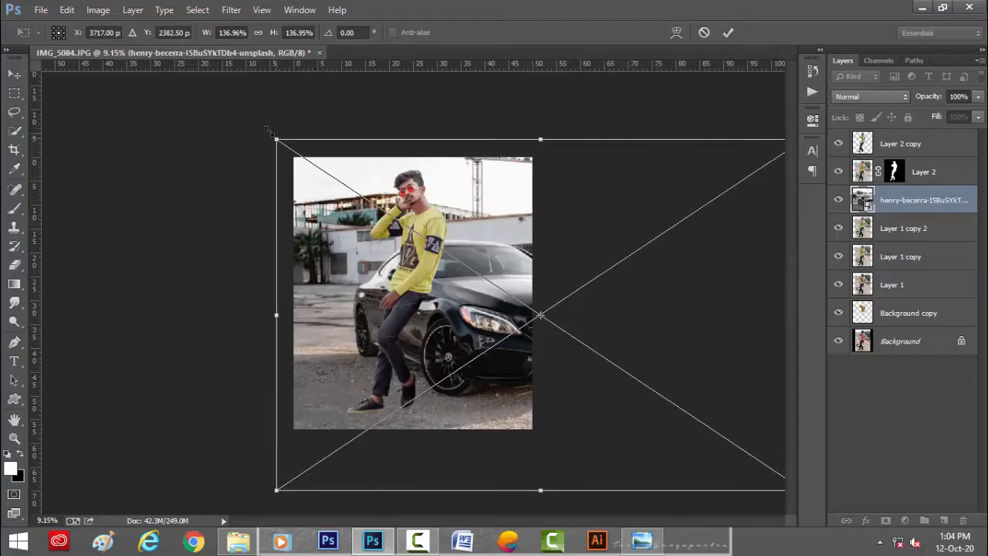
drag(267, 129, 157, 60)
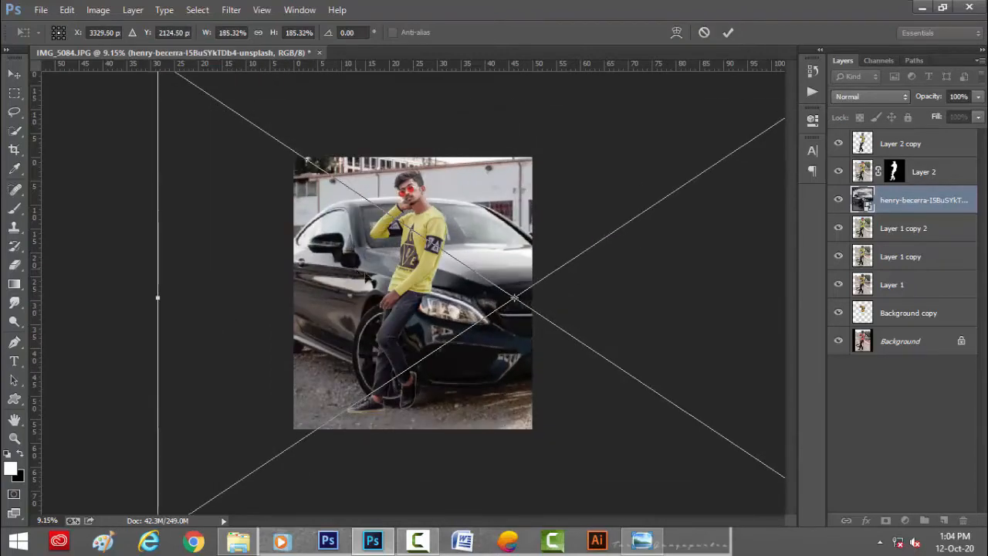
drag(354, 279, 426, 287)
key(ctrl+minus)
key(ctrl+minus)
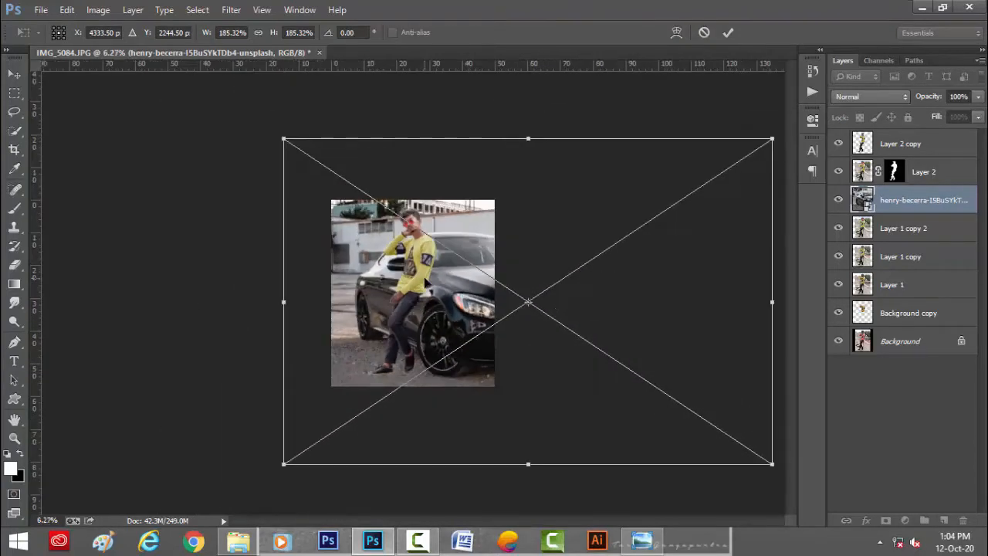
key(ctrl+plus)
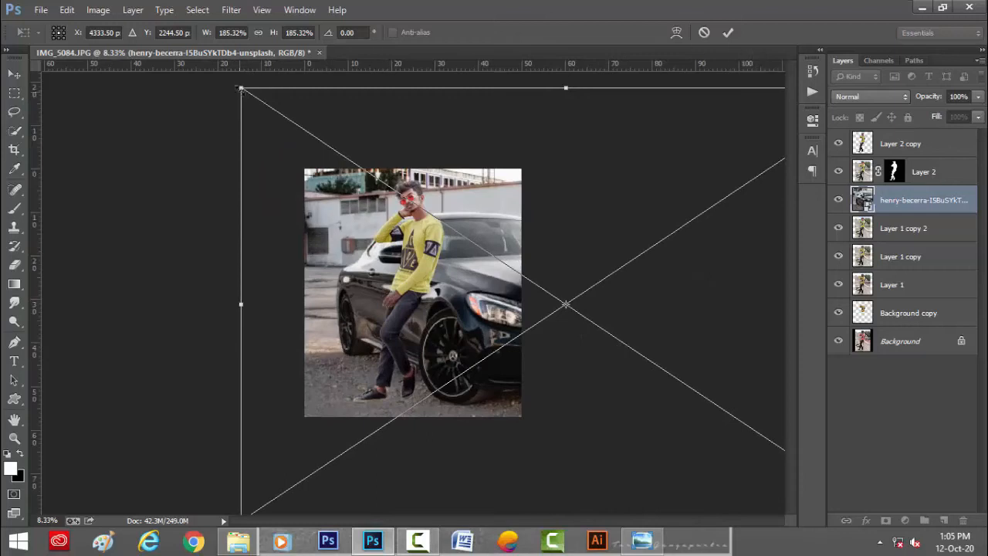
drag(241, 89, 270, 109)
click(728, 32)
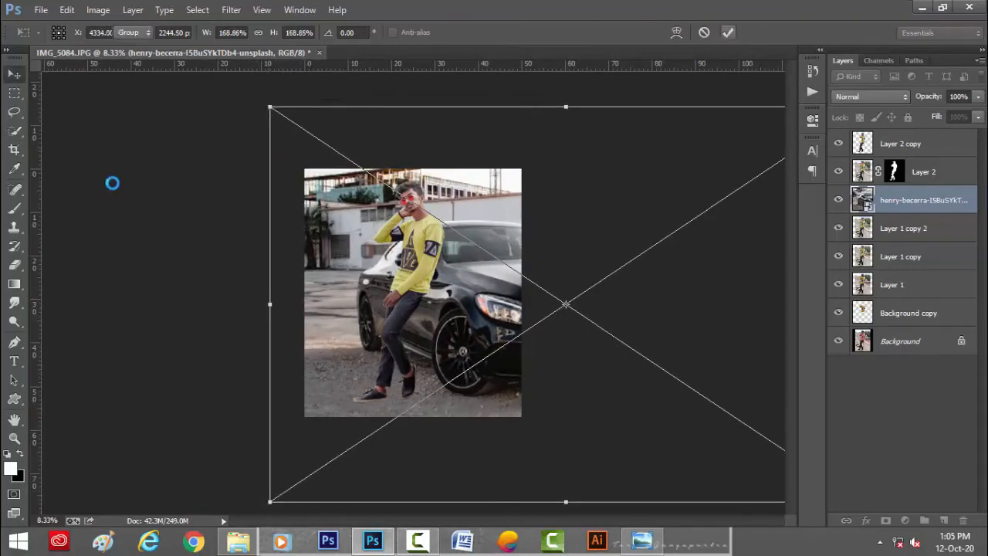
key(ctrl+0)
Step: Toggle the visibility of Layer 2 copy and Layer 2 and inspect the man's edges against the car background
click(900, 143)
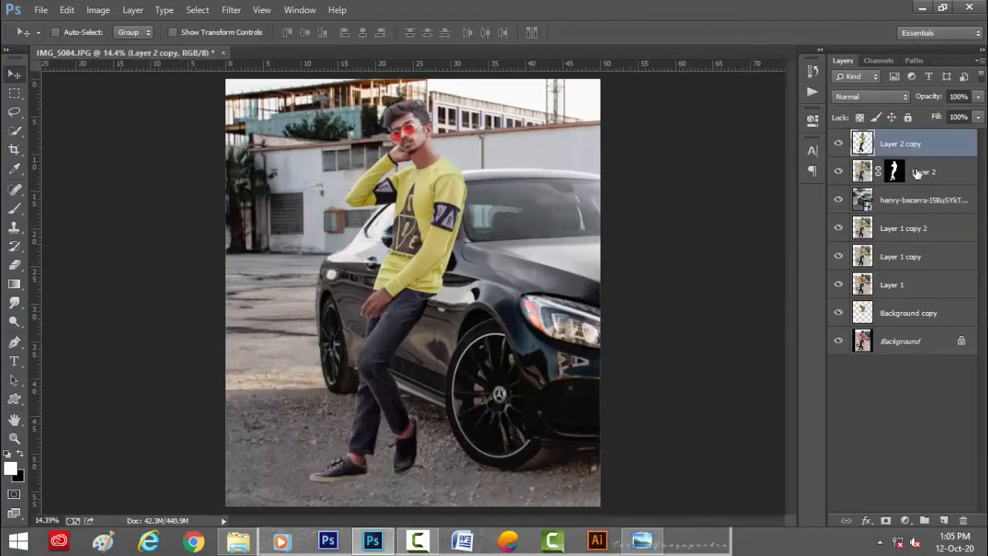
ctrl+click(923, 172)
click(838, 143)
click(837, 145)
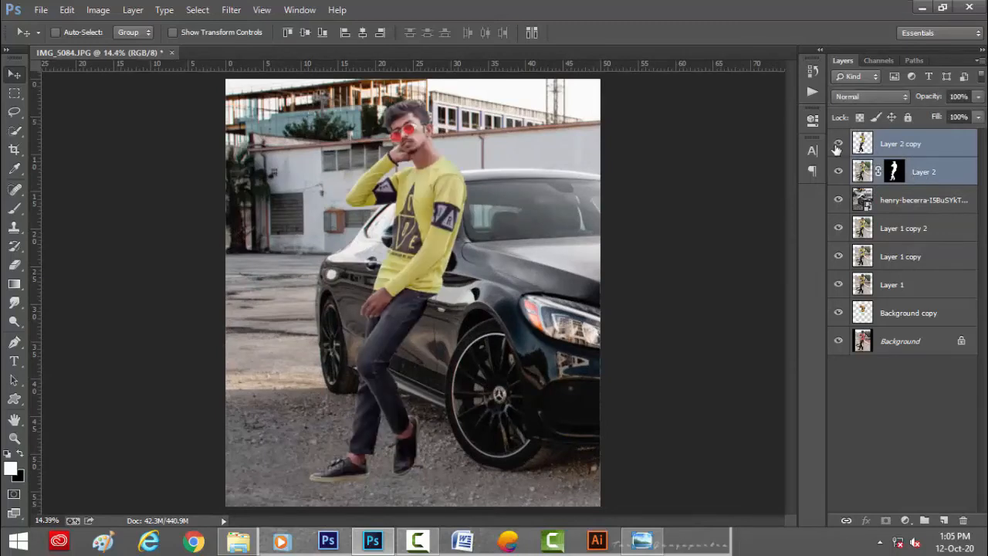
click(838, 145)
click(837, 145)
click(838, 145)
click(838, 145)
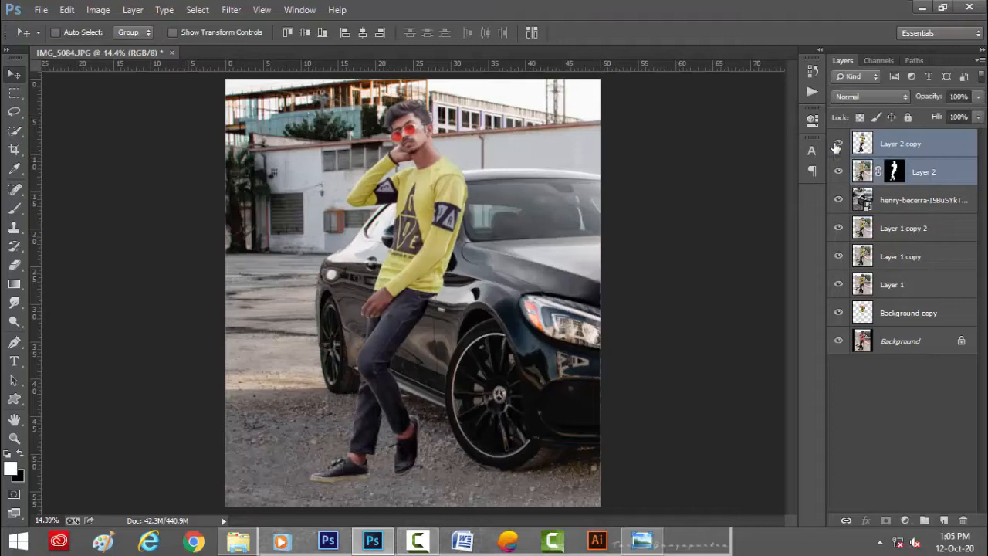
click(889, 143)
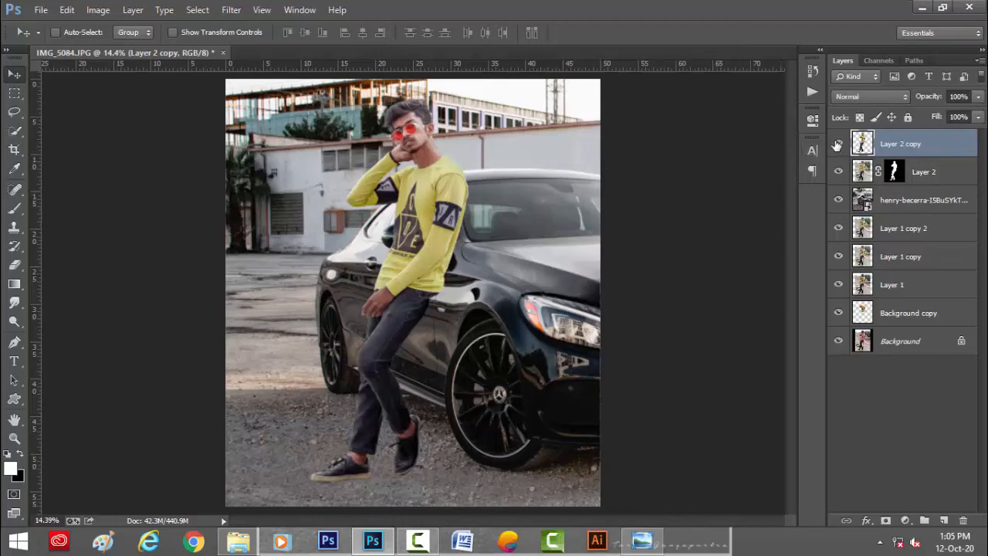
scroll(421, 155, up, 5)
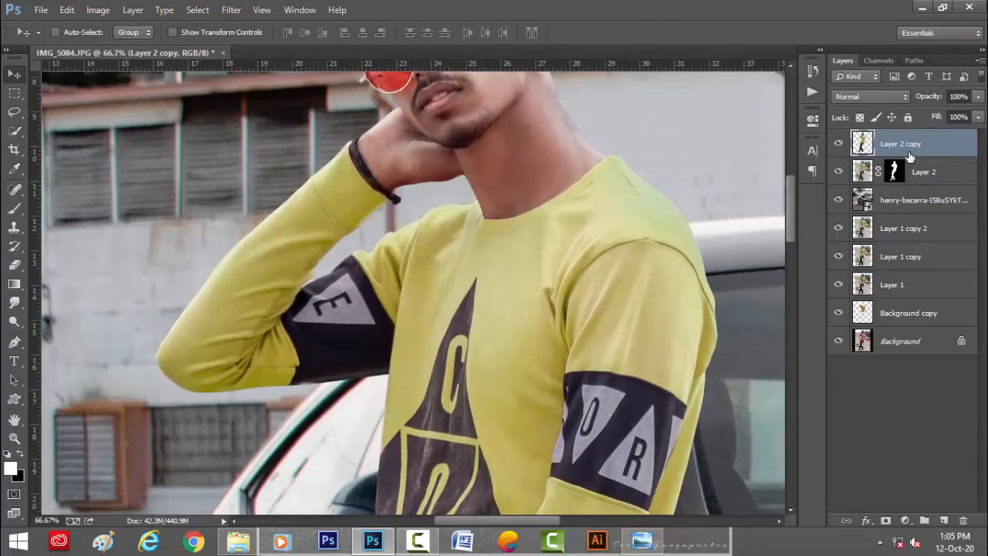
key(ctrl+0)
click(839, 145)
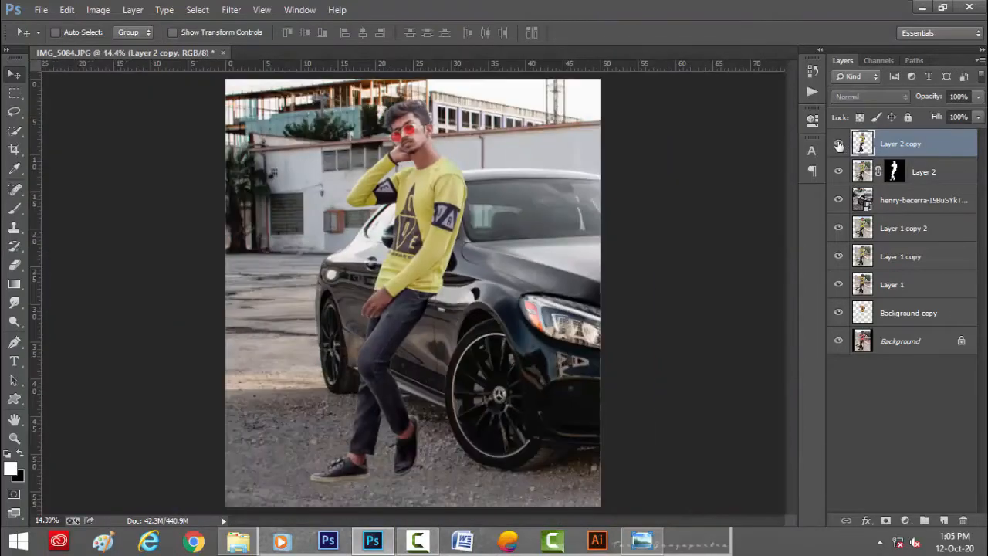
Step: Scale Layer 2 copy and Layer 2 together to about 93% and move the man against the car's front wheel
shift+click(923, 171)
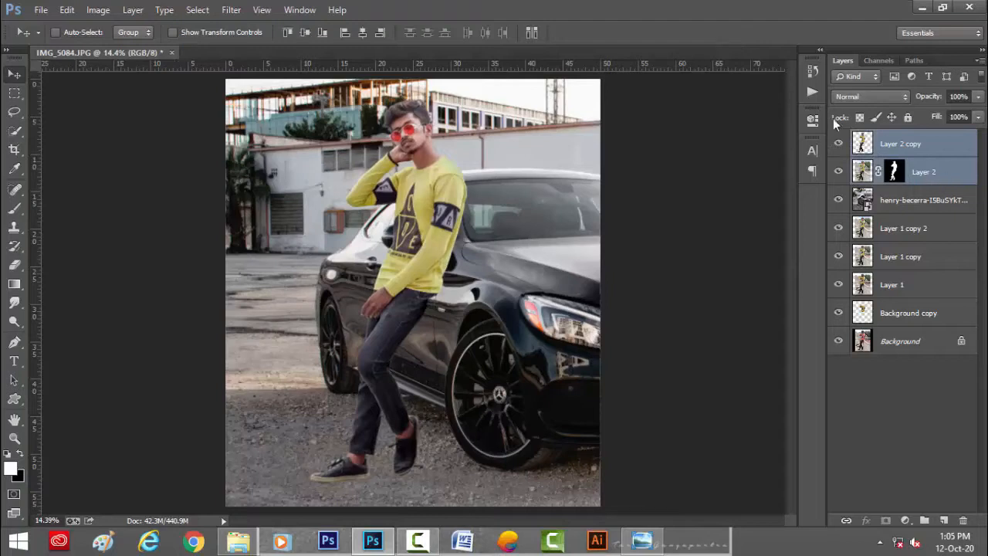
key(ctrl+t)
drag(553, 79, 543, 95)
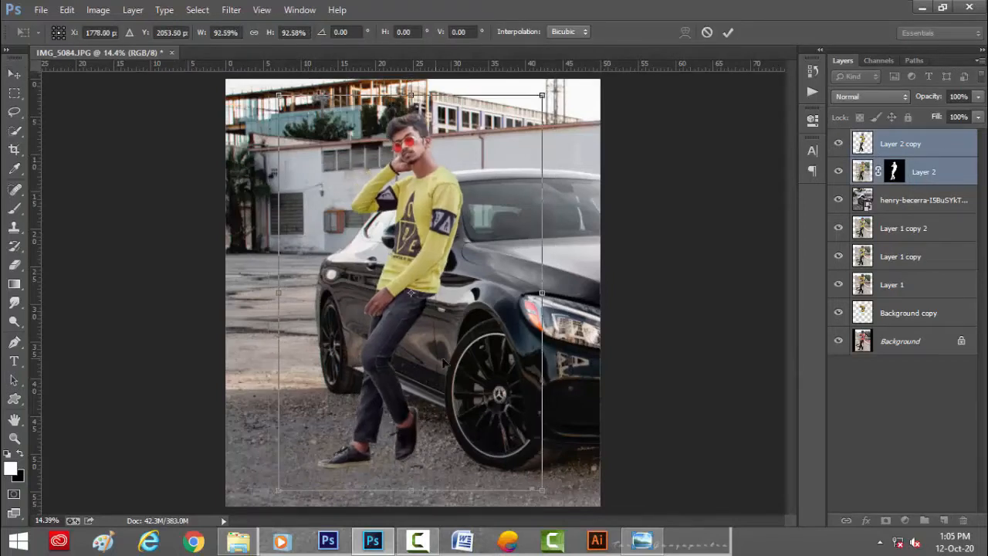
drag(436, 358, 491, 377)
drag(501, 320, 507, 291)
click(729, 32)
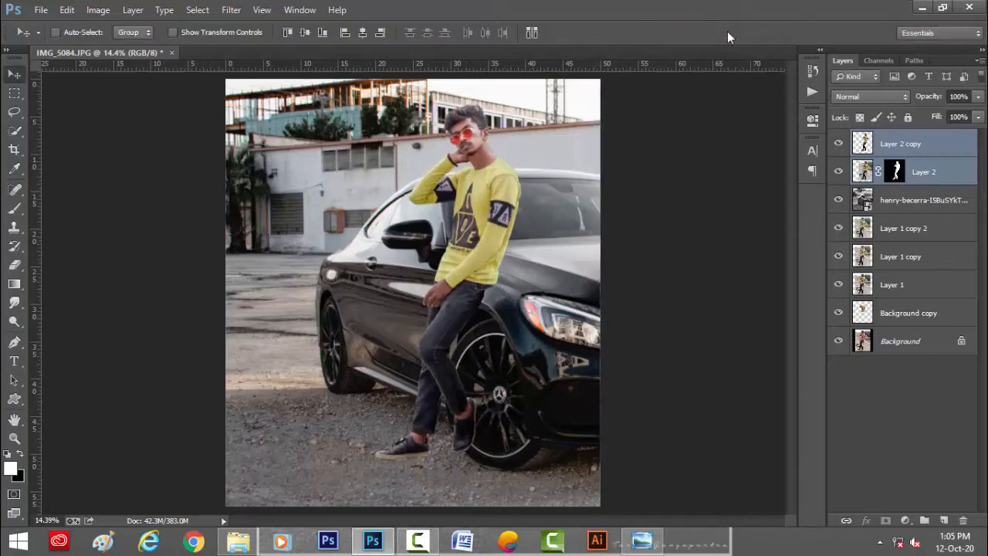
Step: Enlarge the man on both cutout layers slightly and lower him so his feet sit beside the front wheel
key(ctrl+t)
drag(337, 86, 329, 75)
drag(536, 255, 542, 282)
click(730, 34)
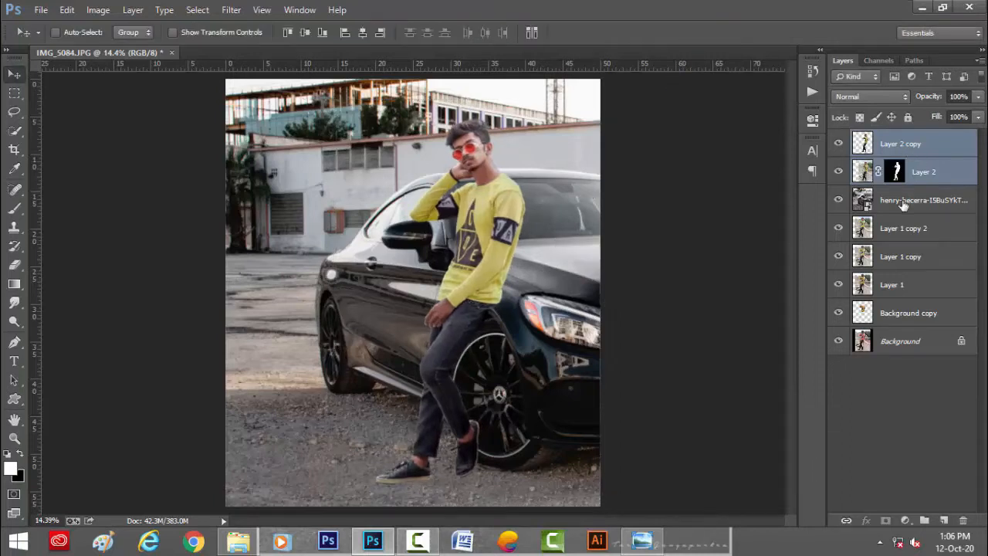
Step: Scale both man layers and the car photo together to about 85% and reposition them to cover the whole canvas
shift+click(902, 201)
shift+click(902, 144)
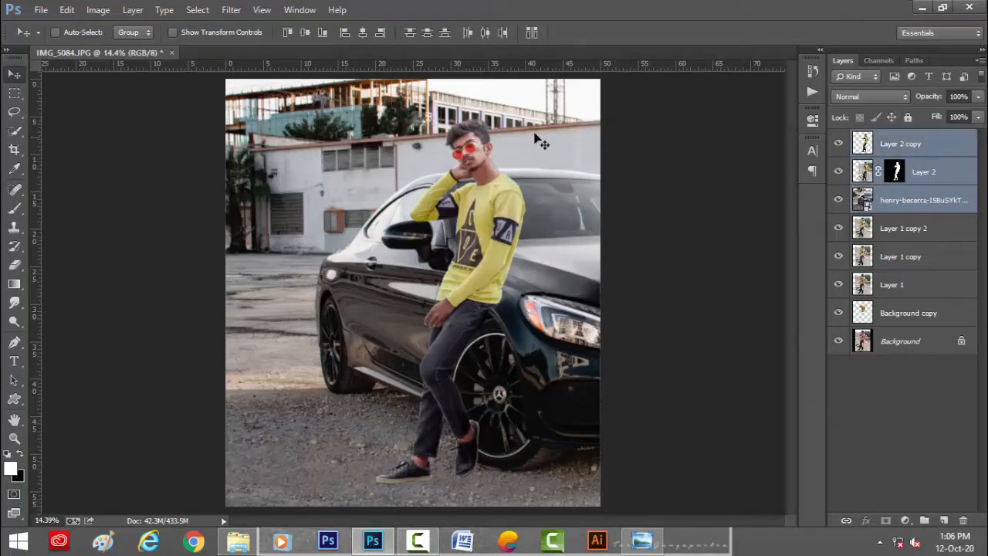
key(ctrl+minus)
key(ctrl+t)
key(ctrl+minus)
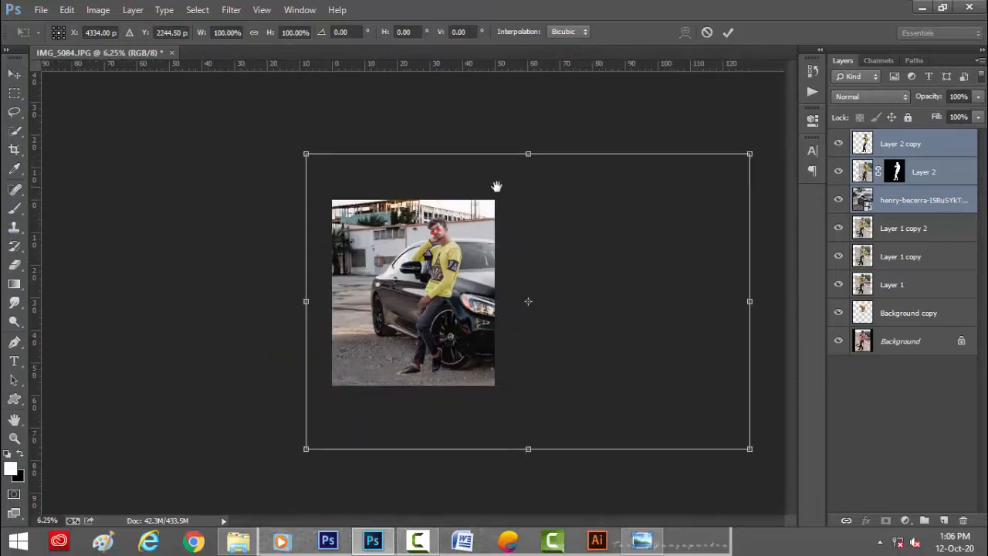
drag(742, 147, 714, 177)
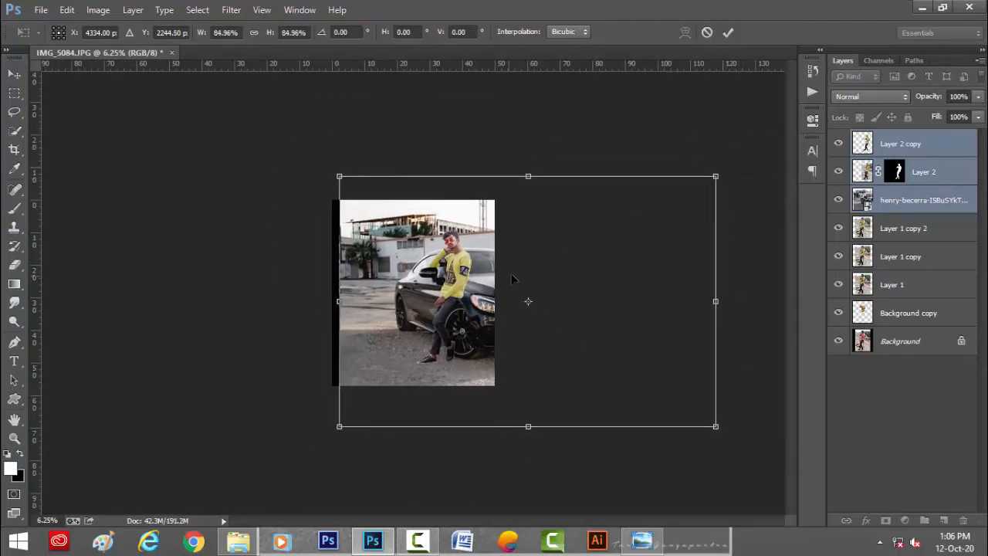
drag(512, 276, 500, 293)
click(728, 31)
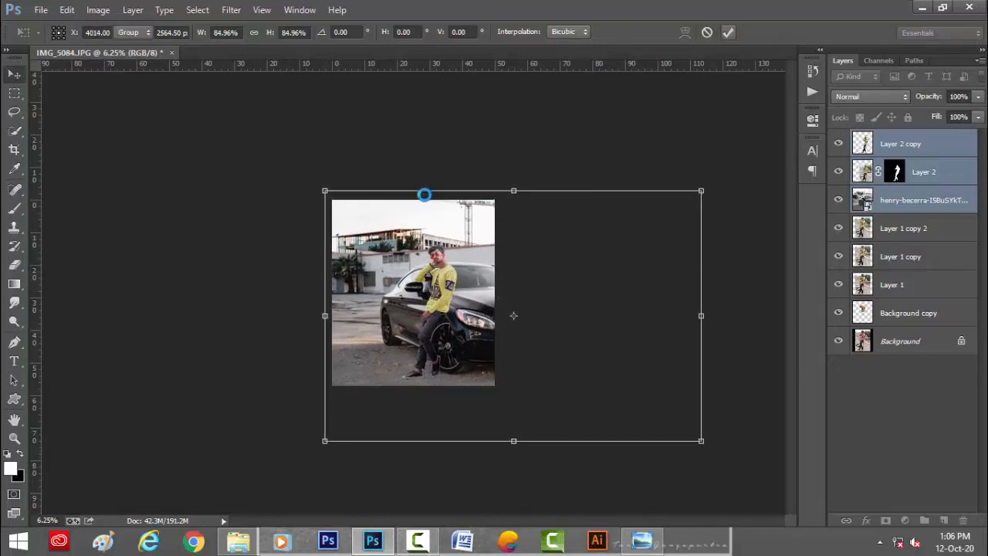
key(ctrl+0)
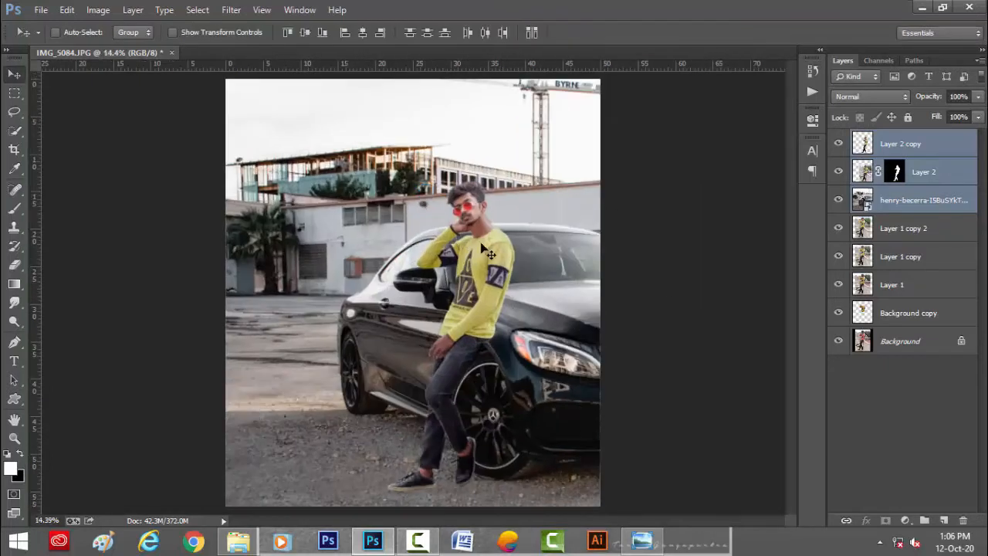
Step: Enlarge Layer 2 copy and Layer 2 together to about 110% and keep the man leaning on the car's front fender
click(919, 169)
shift+click(920, 144)
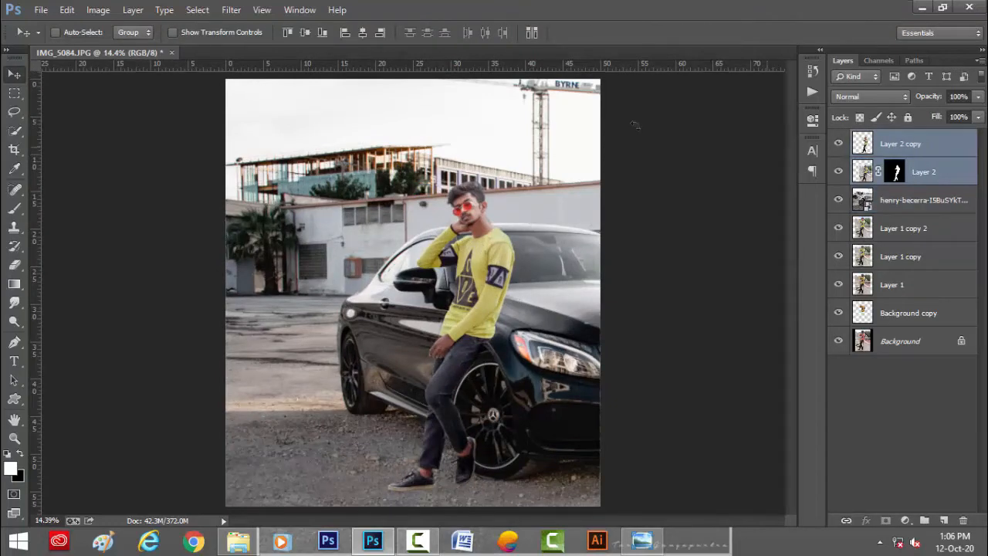
key(ctrl+t)
drag(355, 164, 311, 140)
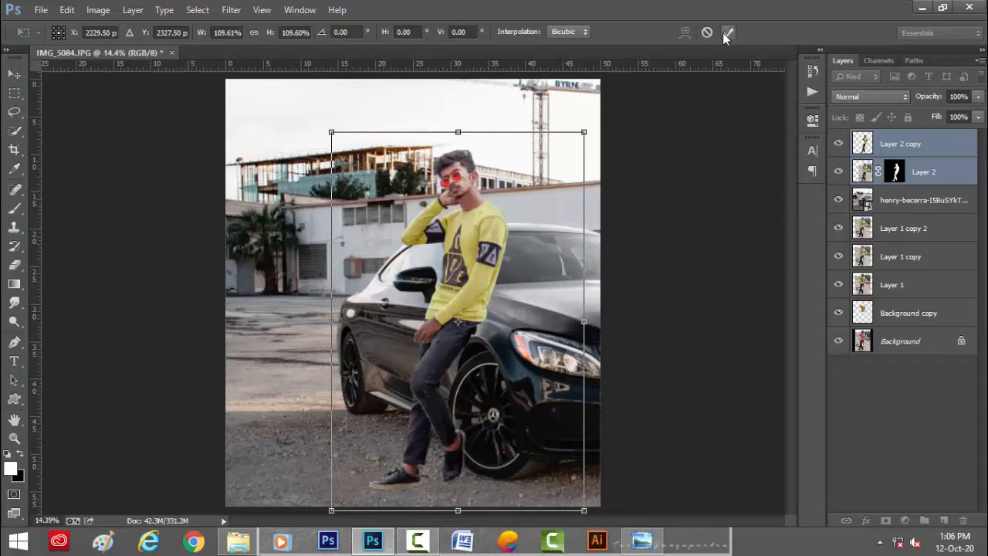
click(728, 33)
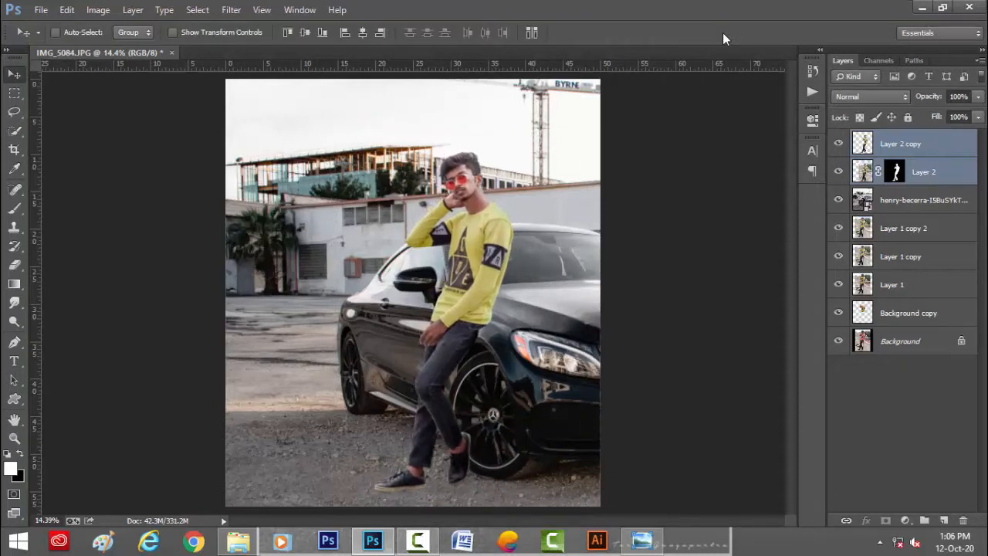
Step: Shift both man layers and the car photo together sideways until the man stands near the canvas centre with more of the car's front showing
click(910, 205)
shift+click(908, 146)
key(shift+Left)
key(shift+Left)
key(shift+Left)
key(shift+Left)
key(shift+Left)
key(shift+Left)
key(shift+Left)
key(shift+Left)
key(shift+Left)
key(shift+Left)
key(shift+Left)
key(shift+Left)
key(shift+Left)
key(shift+Left)
key(shift+Left)
key(shift+Left)
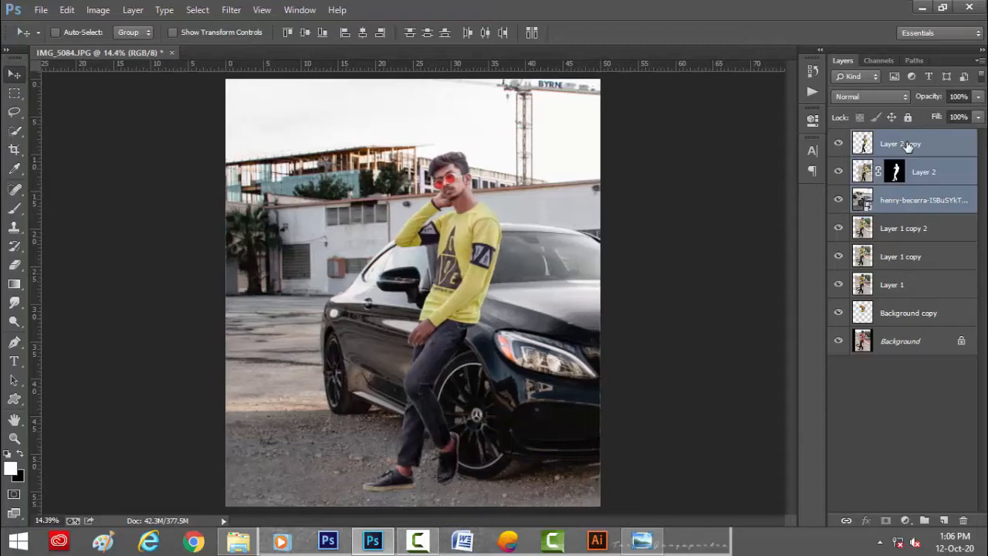
key(shift+Left)
key(shift+Left)
key(shift+Left)
key(shift+Left)
key(shift+Left)
key(shift+Left)
key(shift+Left)
key(shift+Left)
key(shift+Left)
key(shift+Left)
key(shift+Left)
key(shift+Left)
key(shift+Left)
key(shift+Left)
key(shift+Left)
key(shift+Left)
key(shift+Left)
key(shift+Left)
key(shift+Left)
key(shift+Left)
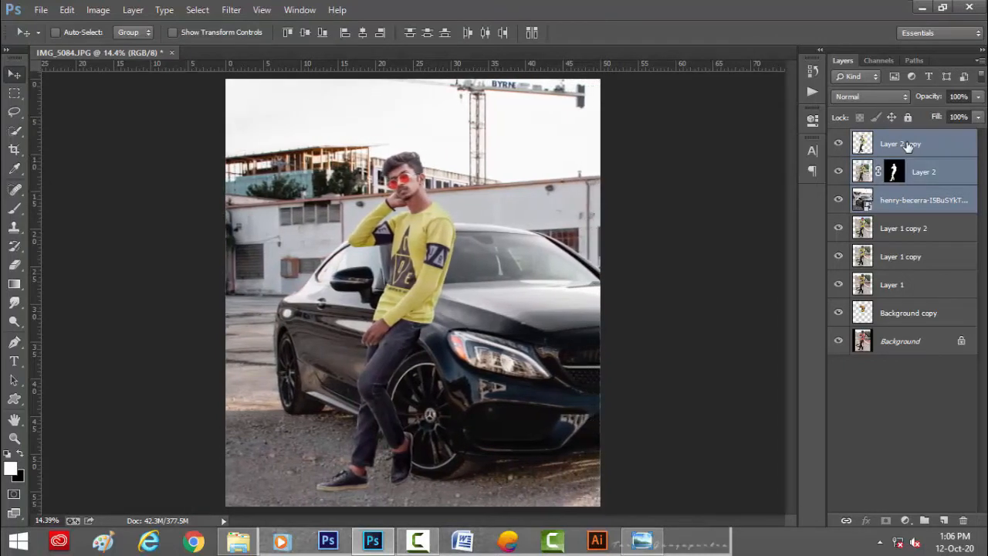
key(shift+Right)
key(shift+Right)
key(shift+Right)
key(shift+Right)
key(shift+Right)
key(shift+Right)
key(shift+Right)
key(shift+Right)
key(shift+Right)
key(shift+Right)
key(shift+Right)
key(shift+Right)
key(shift+Right)
key(shift+Right)
key(shift+Right)
key(shift+Right)
key(shift+Right)
key(shift+Right)
key(shift+Right)
key(shift+Right)
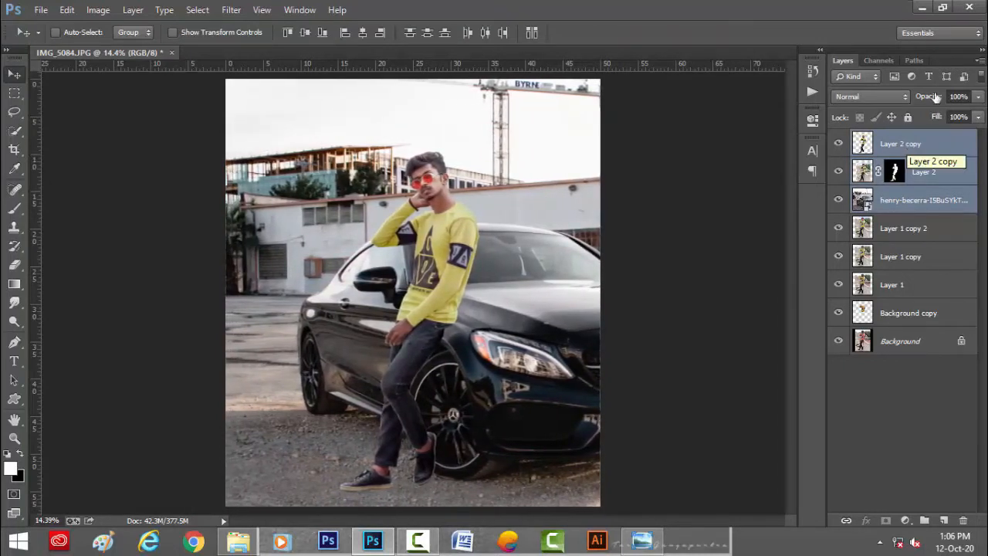
Step: Delete the layer mask of Layer 2 and set the layer's blend mode to Multiply
click(942, 178)
click(896, 173)
right_click(894, 173)
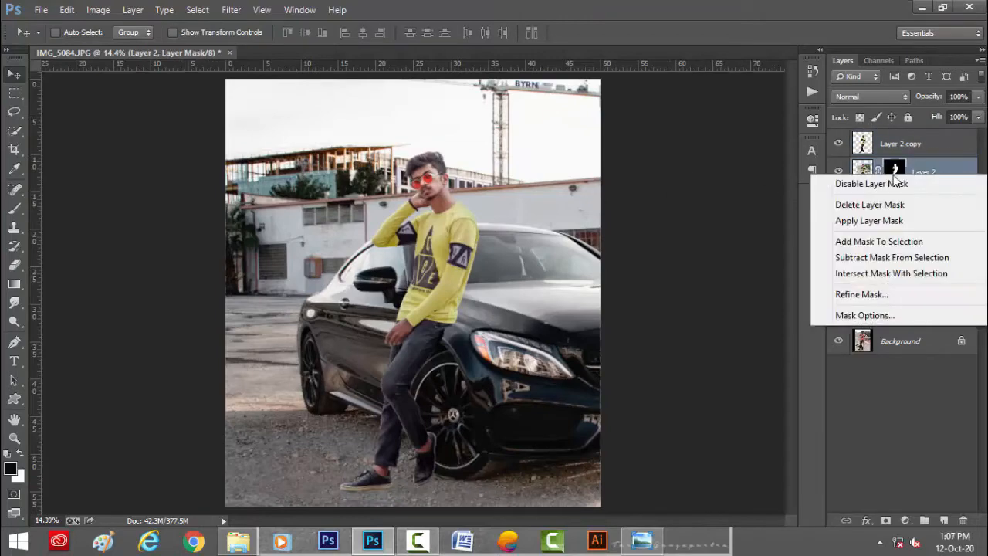
click(894, 172)
right_click(893, 172)
click(868, 202)
click(870, 97)
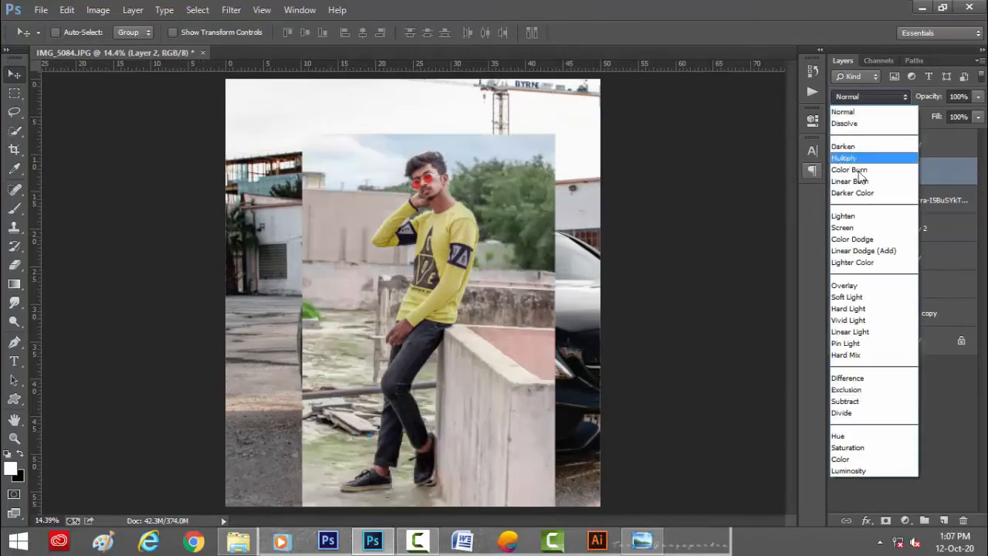
click(857, 159)
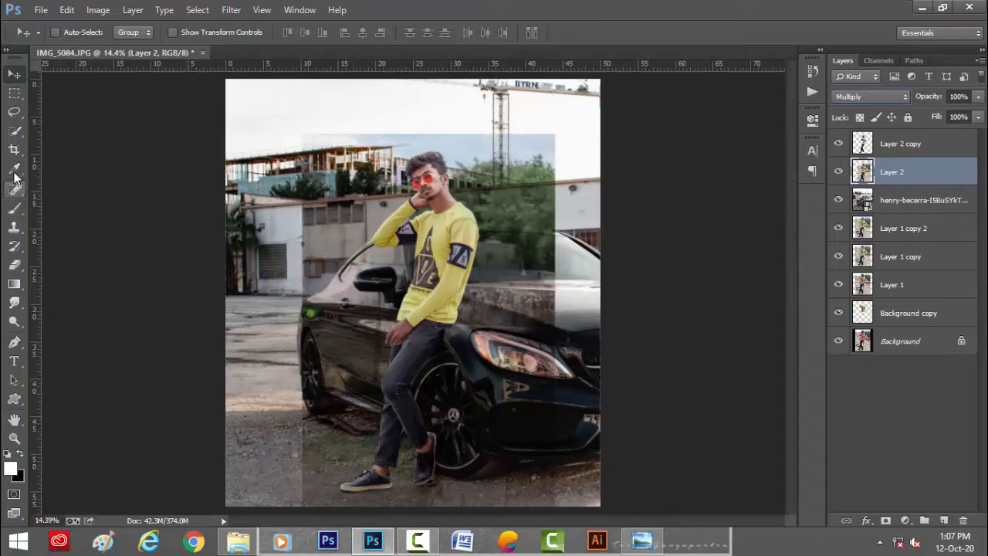
Step: Erase the old background around the man and over the car on Layer 2 with a large eraser, reducing it from 1300 to 900 px
click(15, 265)
key(bracketright)
key(bracketright)
key(bracketright)
key(bracketright)
key(bracketright)
key(bracketright)
key(bracketright)
key(bracketright)
key(bracketright)
key(bracketright)
key(bracketright)
key(bracketright)
key(bracketright)
key(bracketright)
key(bracketright)
key(bracketright)
key(bracketright)
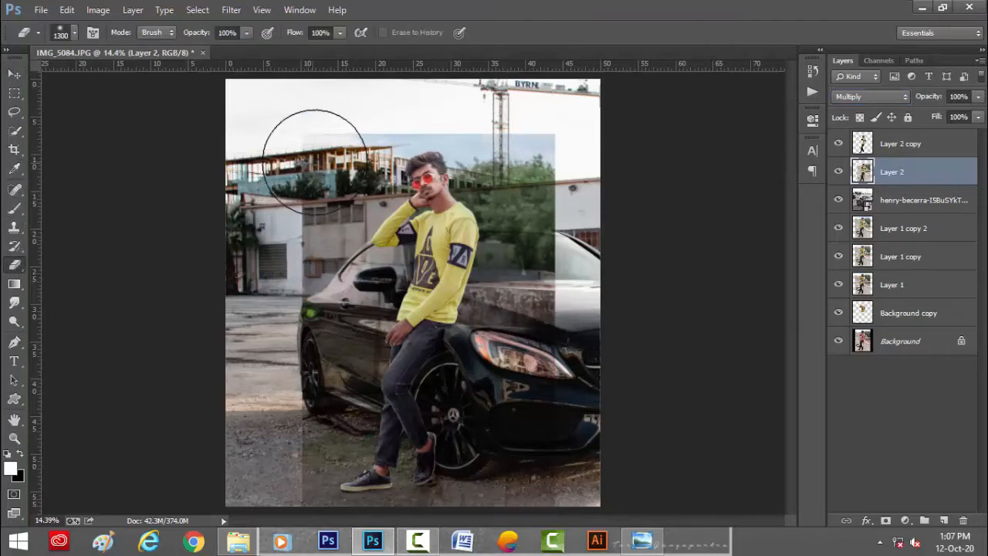
mouse_move(315, 162)
mouse_down()
mouse_move(345, 149)
mouse_move(529, 252)
mouse_move(335, 214)
mouse_move(260, 309)
mouse_move(298, 463)
mouse_move(332, 376)
mouse_move(382, 339)
mouse_up()
key(bracketleft)
key(bracketleft)
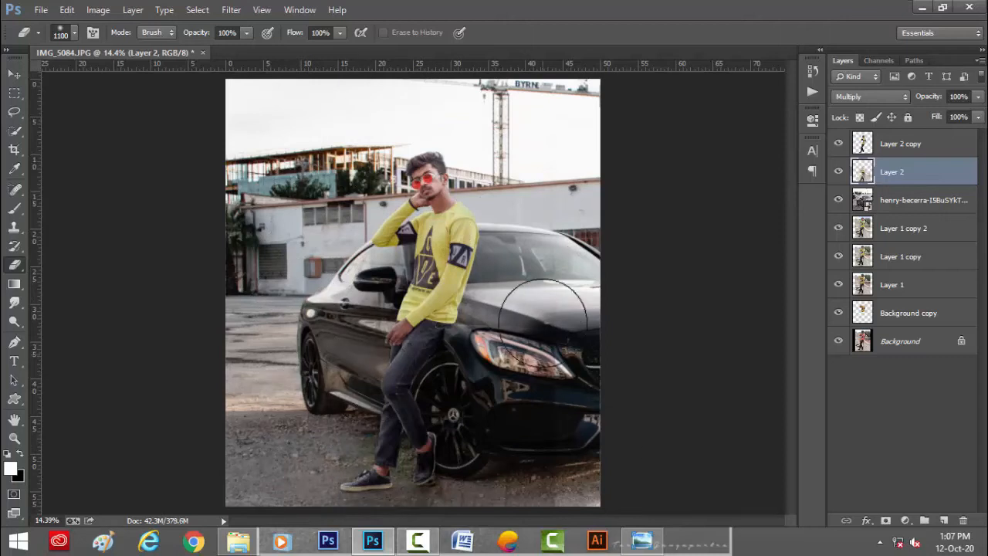
mouse_move(564, 322)
mouse_down()
mouse_move(554, 498)
mouse_move(563, 281)
mouse_move(564, 471)
mouse_move(547, 295)
mouse_move(504, 295)
mouse_move(506, 362)
mouse_up()
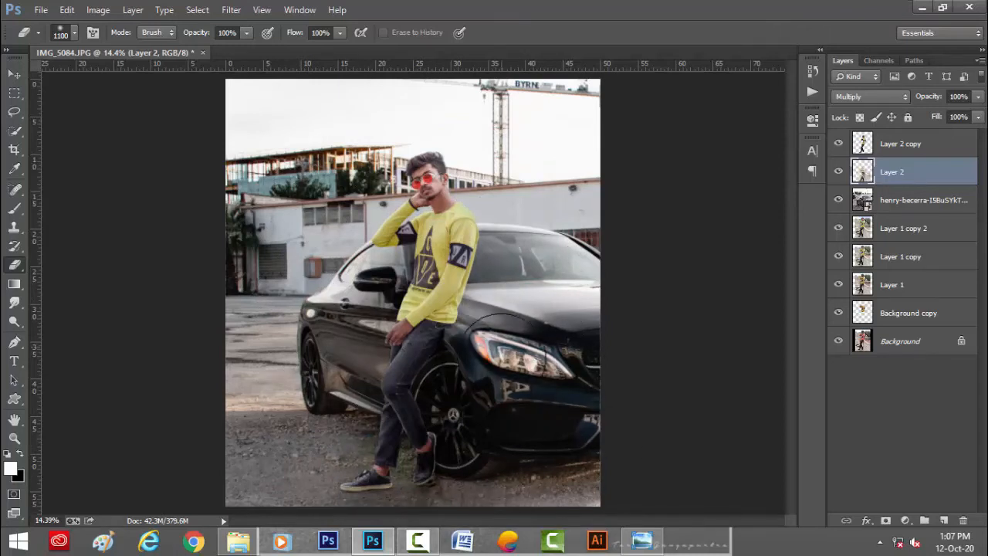
key(bracketleft)
key(bracketleft)
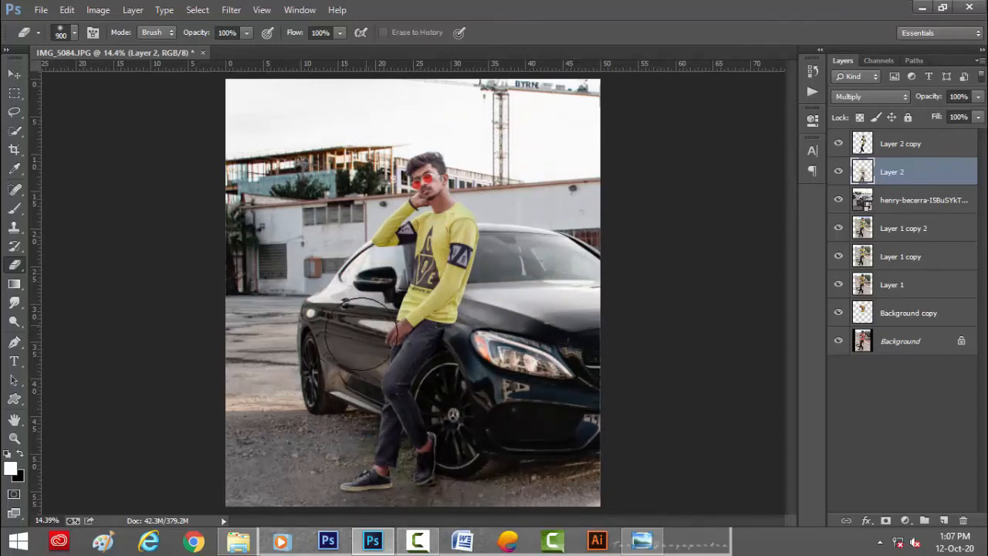
Step: Erase the leftover ground around both shoes on Layer 2 with a smaller eraser, going down to 400 px
scroll(472, 328, up, 2)
scroll(479, 363, down, 5)
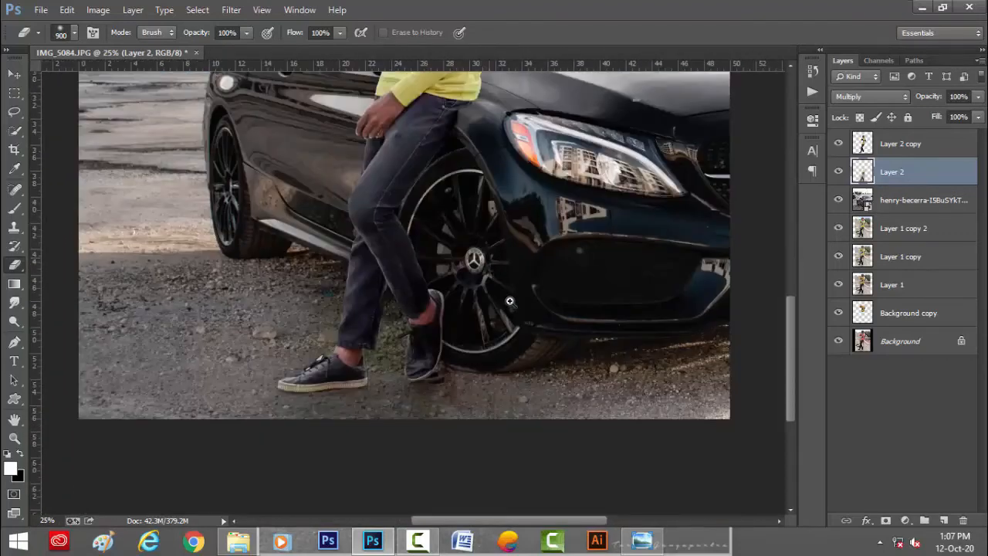
scroll(489, 407, up, 2)
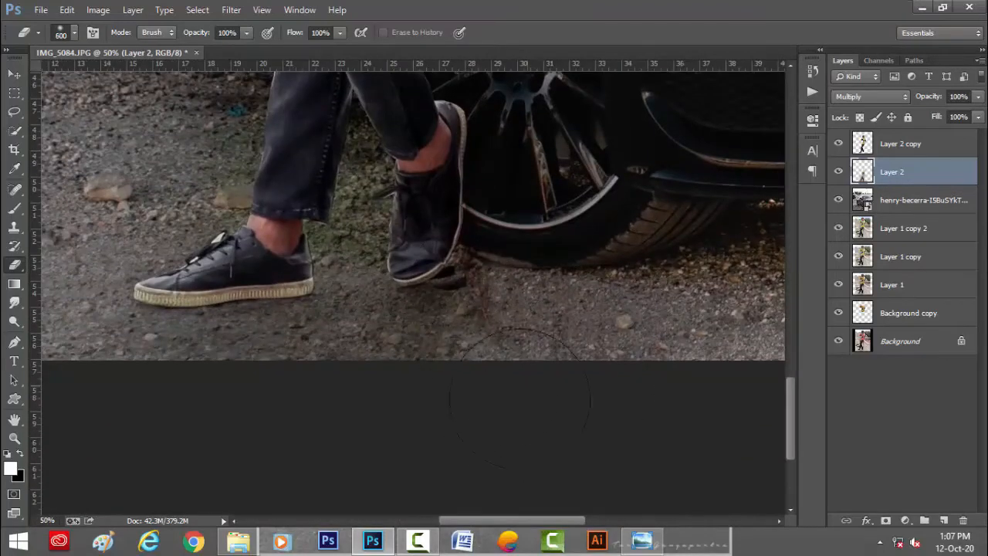
key(bracketleft)
key(bracketleft)
scroll(599, 296, down, 3)
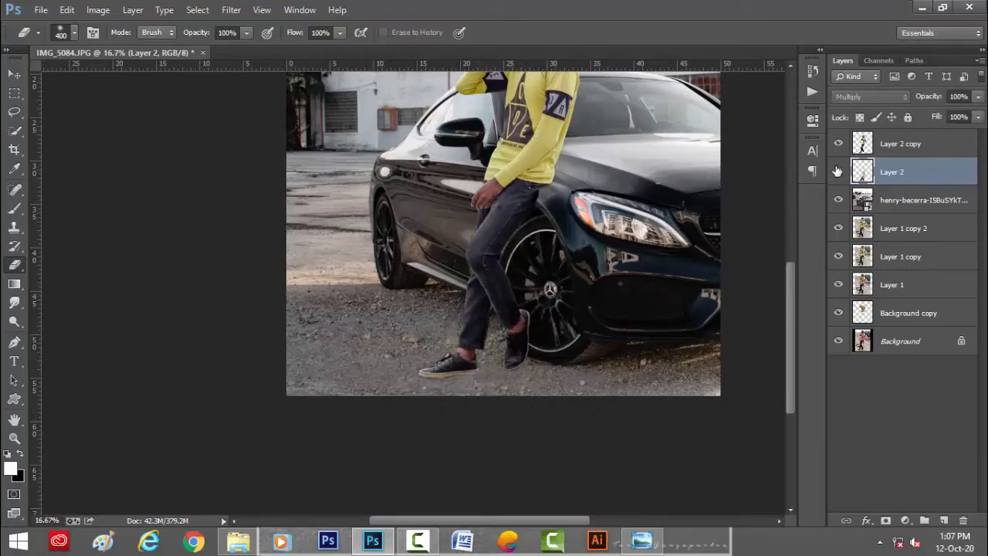
click(14, 74)
key(ctrl+0)
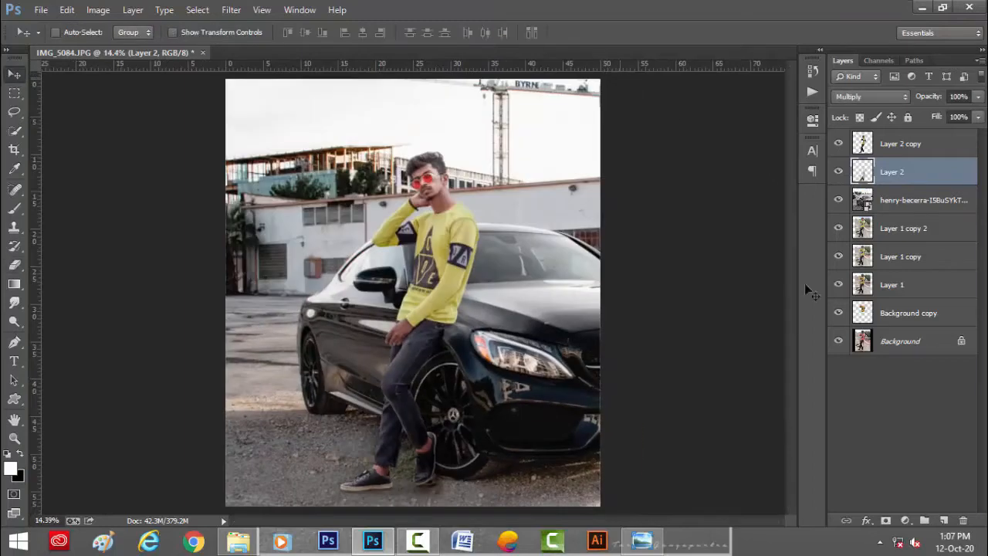
Step: Rasterize the car photo layer and extend the canvas slightly at its upper edge with the Crop tool
right_click(914, 200)
click(780, 216)
key(c)
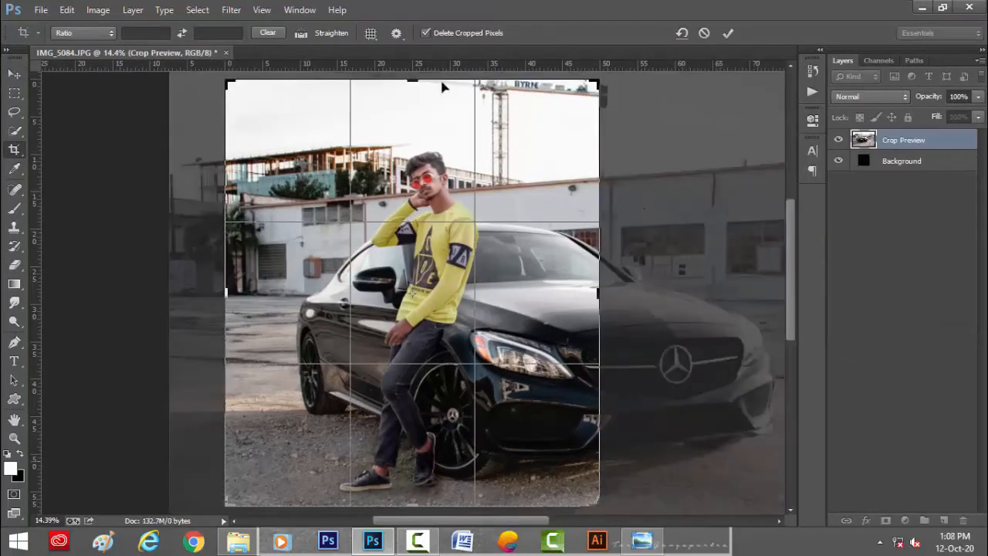
drag(441, 83, 414, 77)
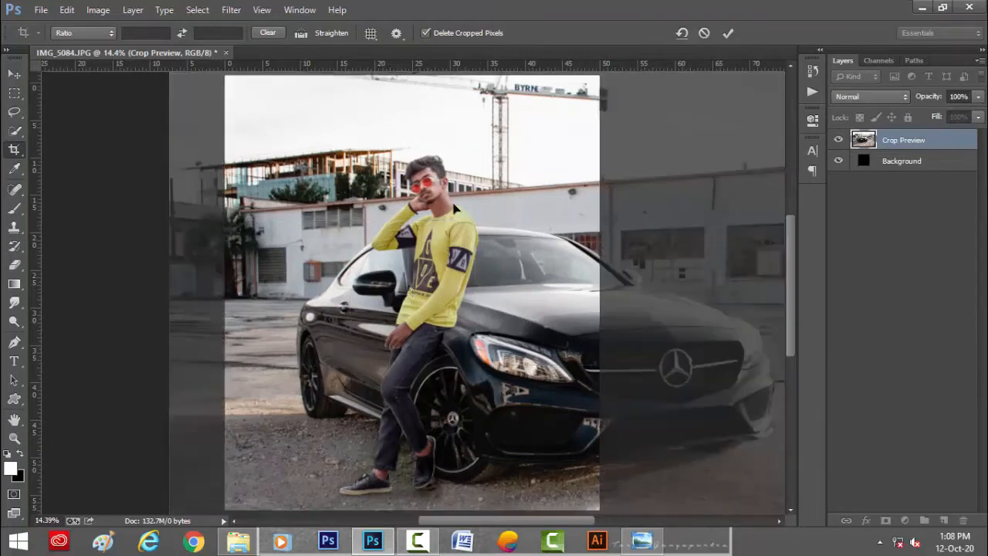
key(Return)
key(v)
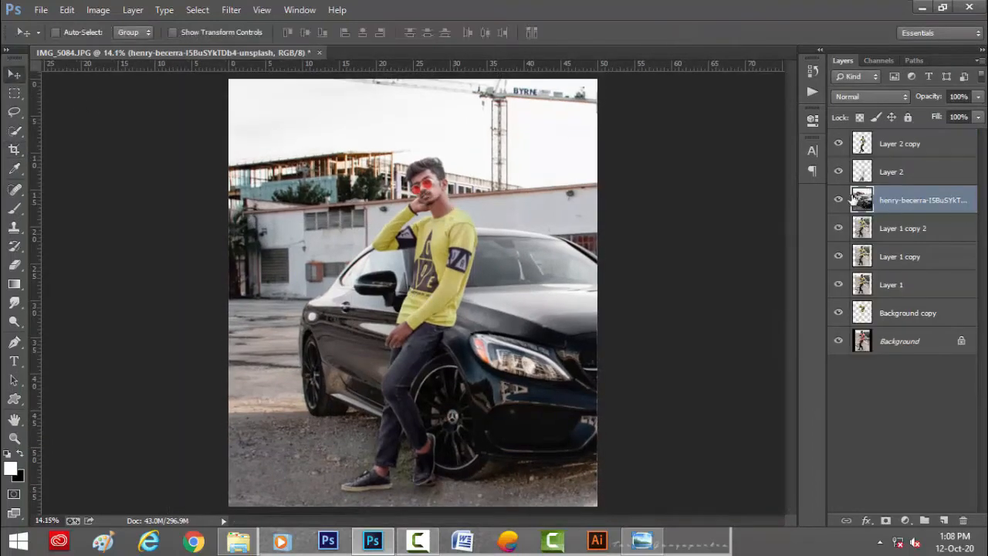
Step: Duplicate the car photo layer and hide Layer 2 and Layer 2 copy while starting a Quick Selection of the car
key(ctrl+j)
key(w)
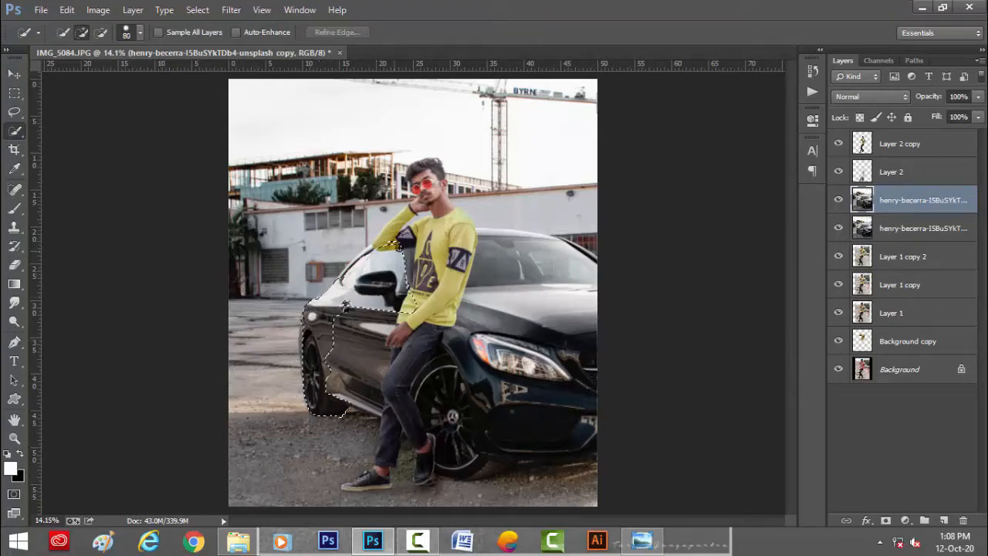
drag(838, 171, 838, 144)
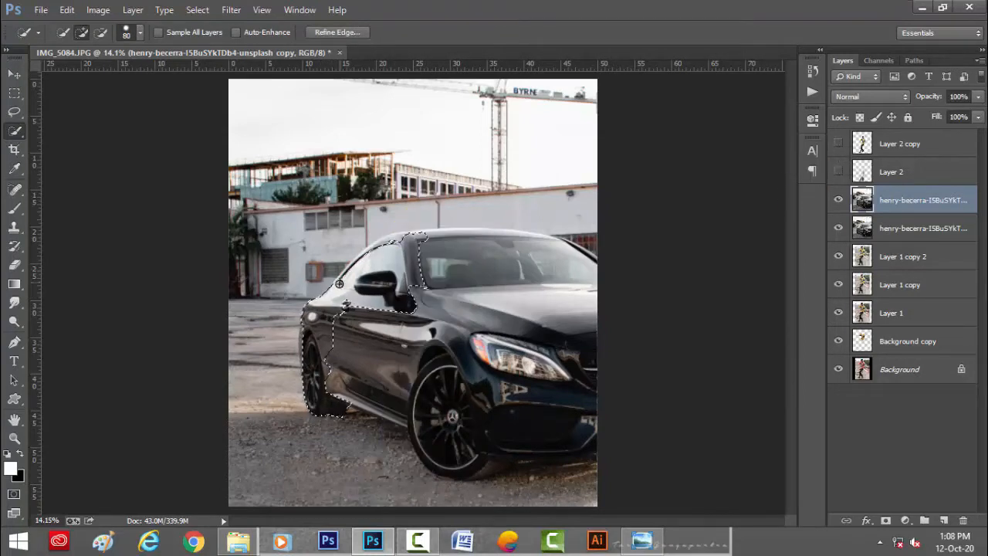
Step: Extend the Quick Selection over the whole car, including roof, windshield, hood and front wheel, and exclude the ground below the bumper
mouse_move(420, 243)
mouse_down()
mouse_move(527, 243)
mouse_move(519, 236)
mouse_move(572, 261)
mouse_up()
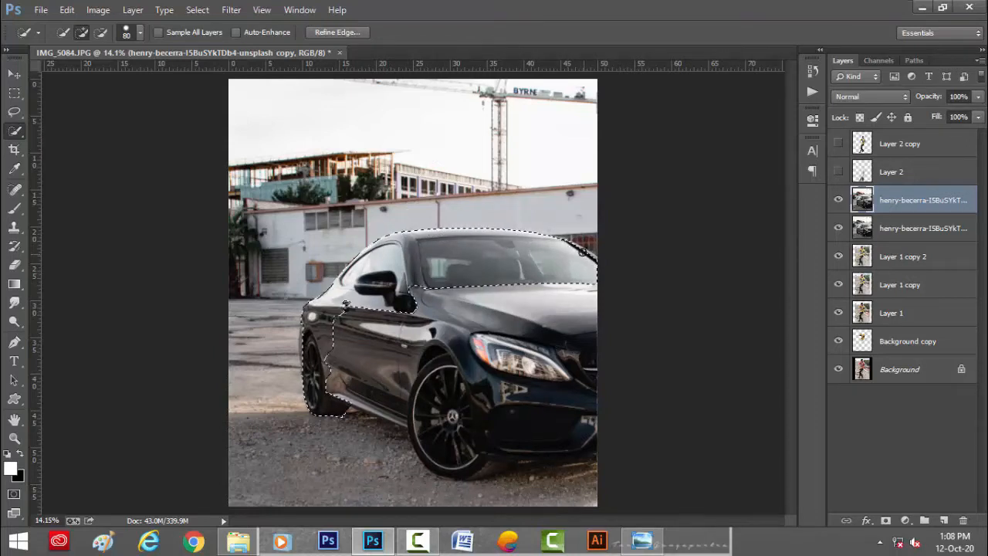
mouse_move(582, 416)
mouse_down()
mouse_move(486, 433)
mouse_move(466, 463)
mouse_up()
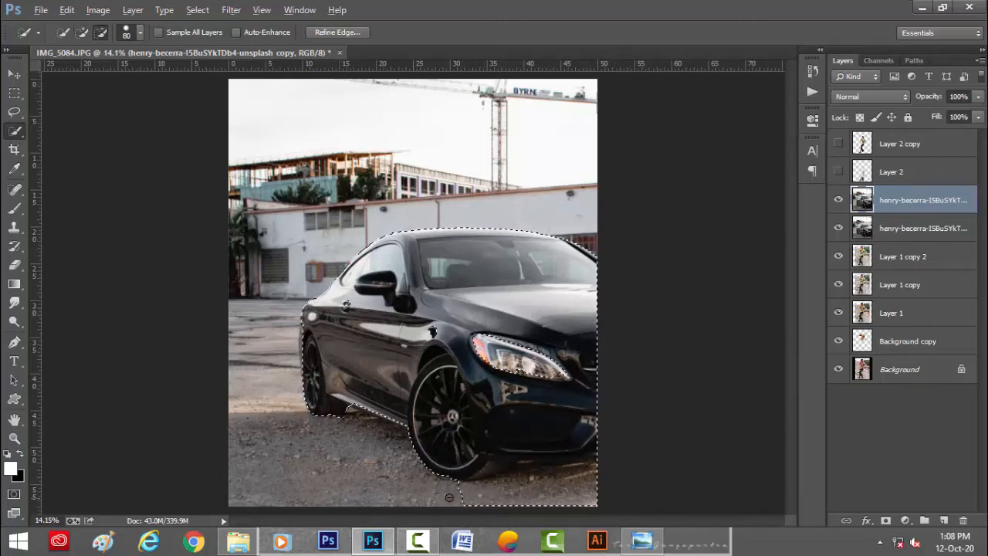
mouse_move(451, 498)
mouse_down()
mouse_move(528, 488)
mouse_move(569, 467)
mouse_up()
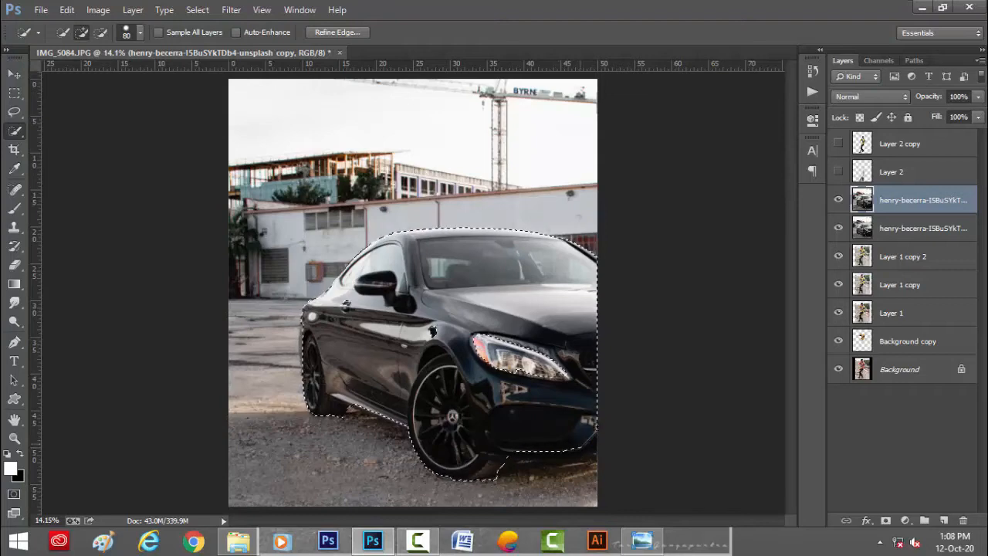
drag(580, 451, 515, 458)
key(ctrl+plus)
key(ctrl+plus)
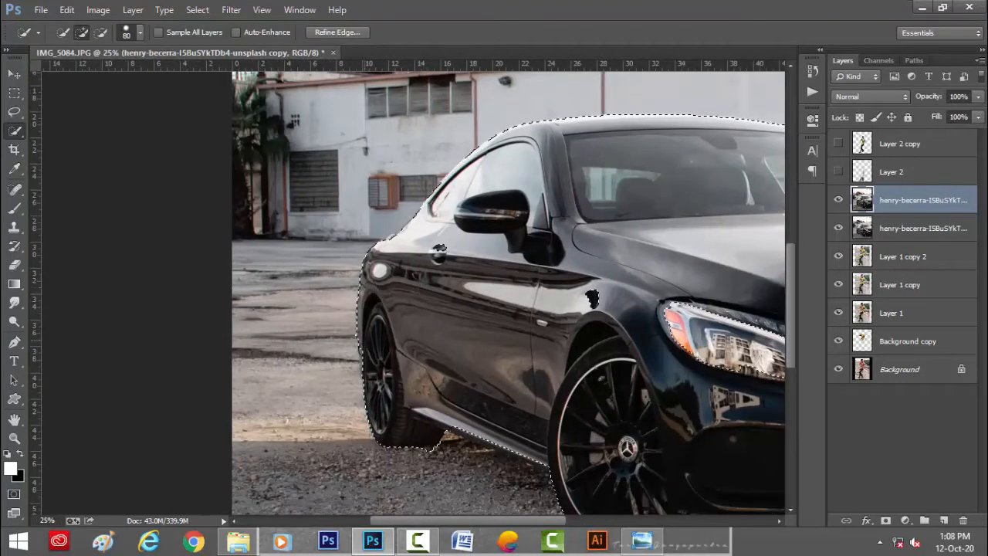
key(ctrl+0)
key(v)
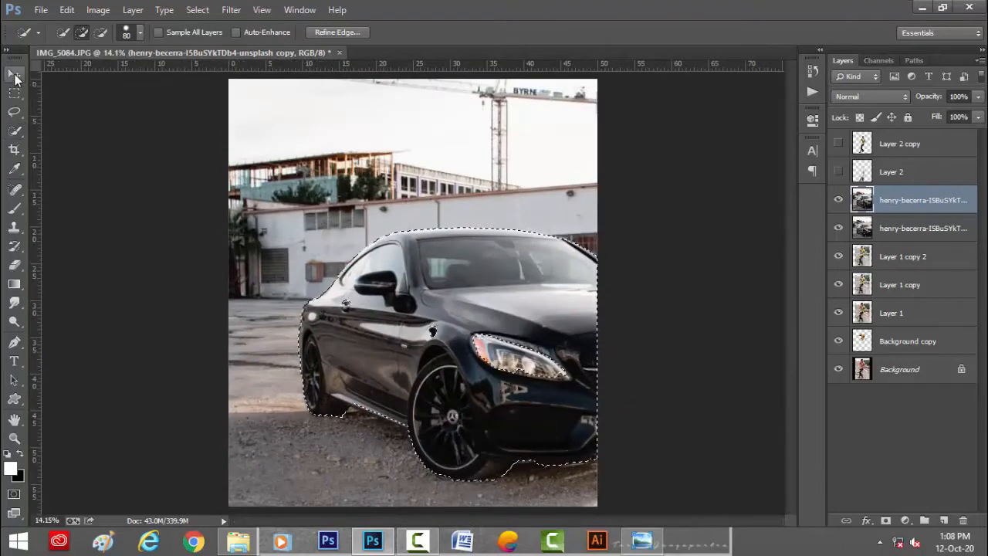
Step: Invert the selection and apply a Tilt-Shift blur to the background, with the focus band over the front wheel and lower ground
click(231, 9)
mouse_move(352, 179)
click(437, 197)
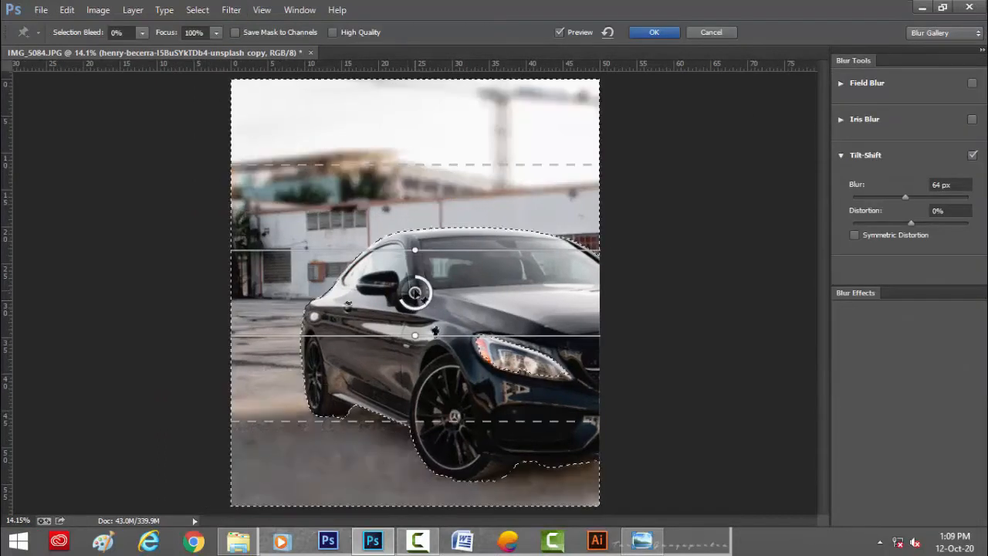
drag(415, 292, 436, 410)
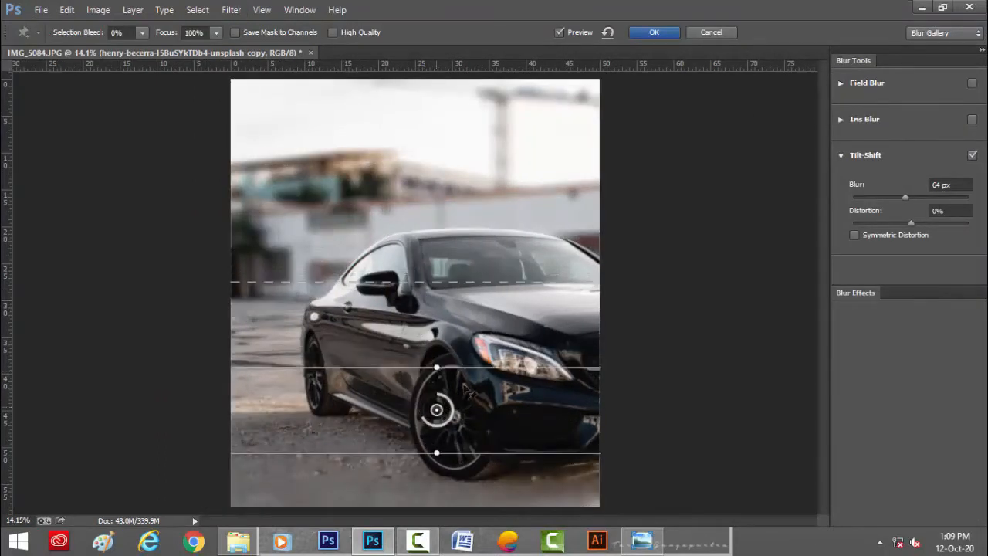
drag(477, 369, 478, 374)
drag(474, 454, 475, 511)
mouse_move(427, 416)
mouse_down()
mouse_move(432, 433)
mouse_move(436, 425)
mouse_up()
click(638, 33)
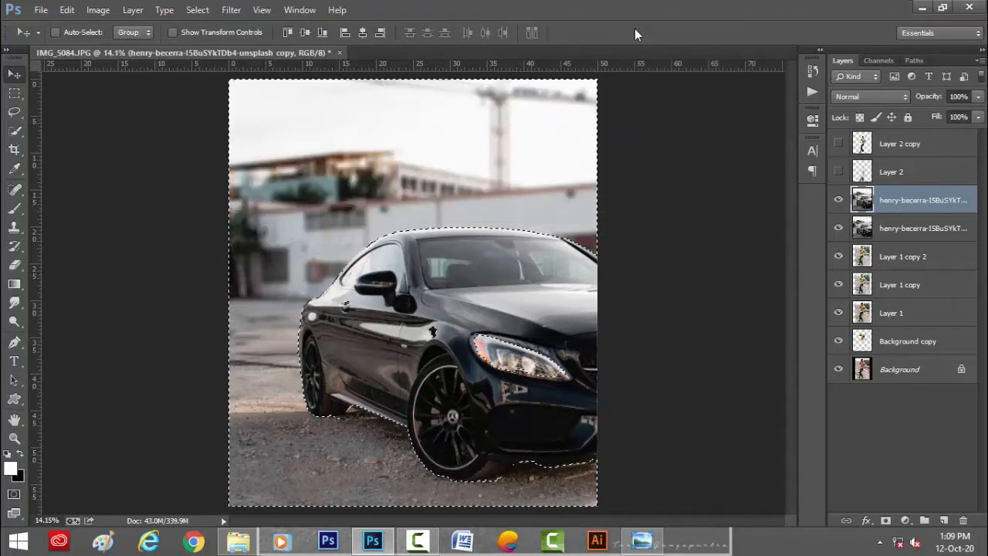
Step: Clear the selection, compare the car photo with and without the blur, and make Layer 2 and Layer 2 copy visible again
key(ctrl+d)
ctrl+click(356, 312)
ctrl+click(356, 313)
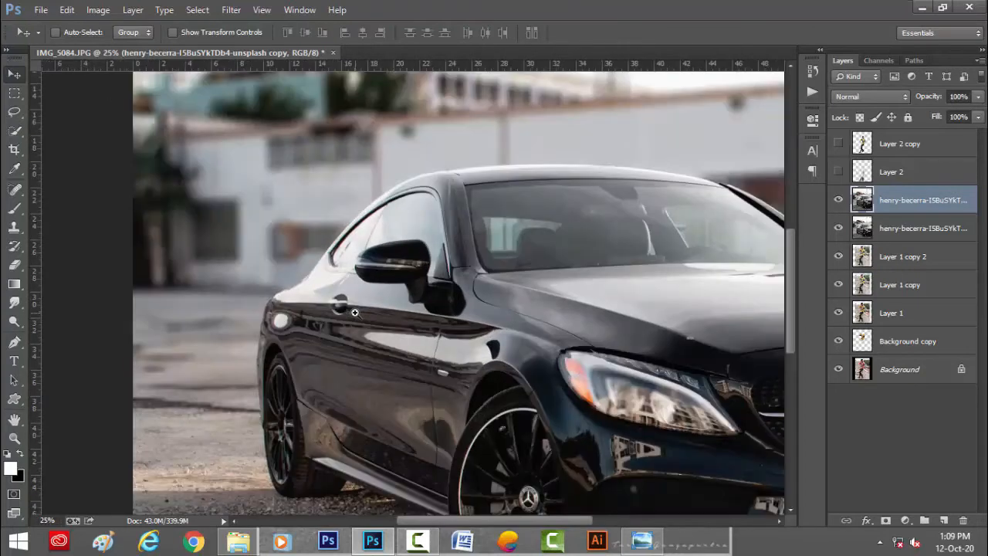
key(ctrl+0)
click(840, 200)
click(840, 200)
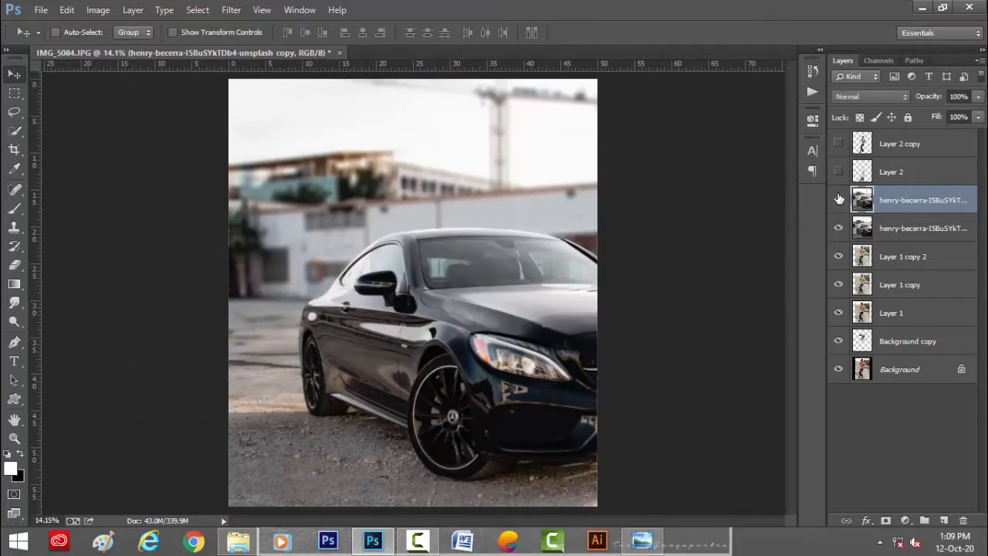
click(839, 171)
click(838, 143)
click(899, 143)
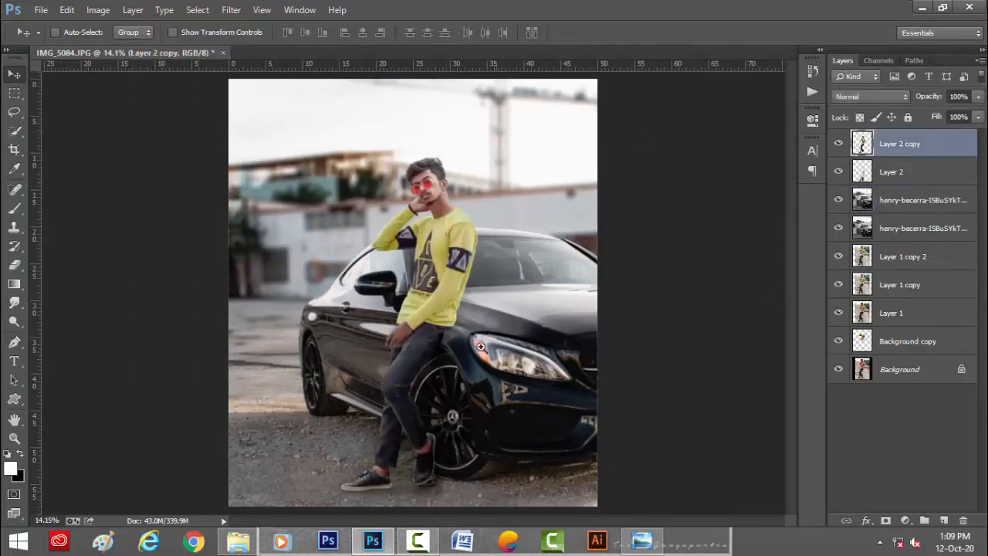
Step: Erase more of the leftover ground around the man's feet on Layer 2 with the 400 px eraser
ctrl+click(444, 399)
click(891, 171)
drag(455, 402, 460, 307)
key(e)
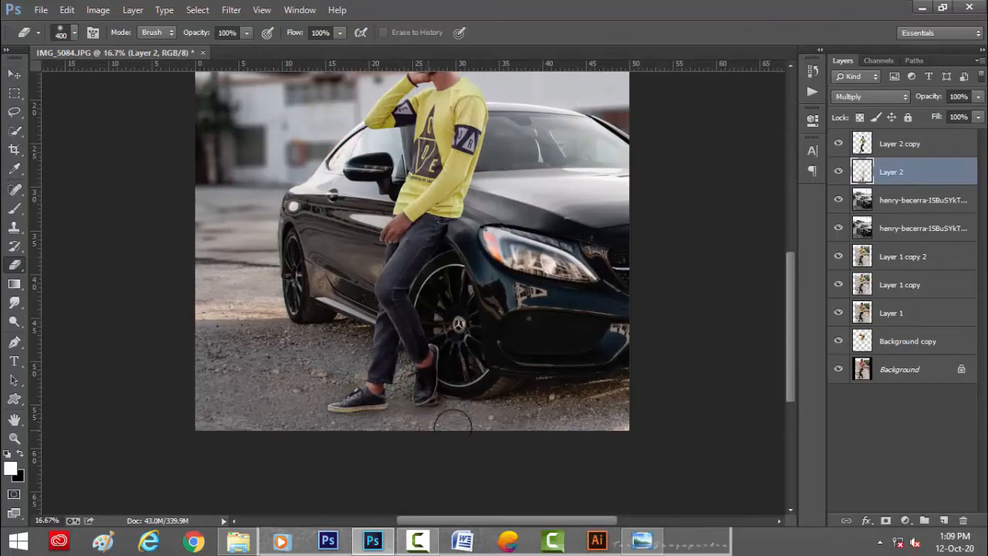
click(15, 75)
Step: Add a new empty layer above the blurred car photo and delete Layer 2
click(919, 200)
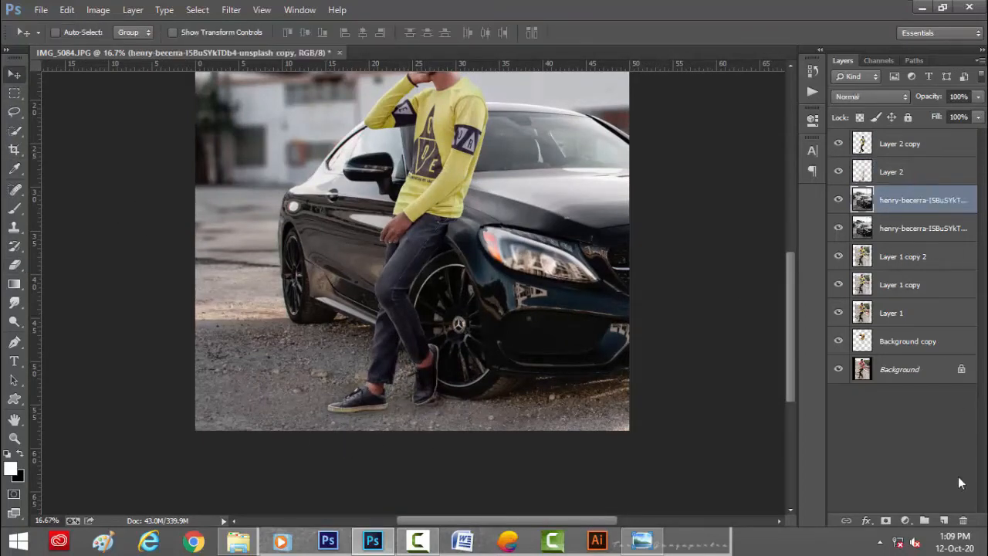
key(ctrl+shift+alt+n)
key(b)
scroll(377, 413, up, 4)
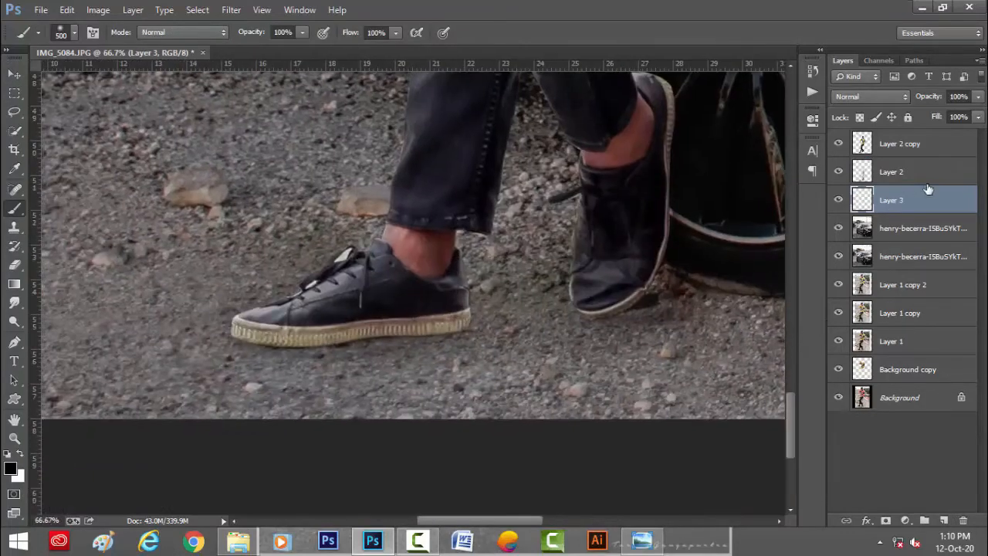
click(923, 173)
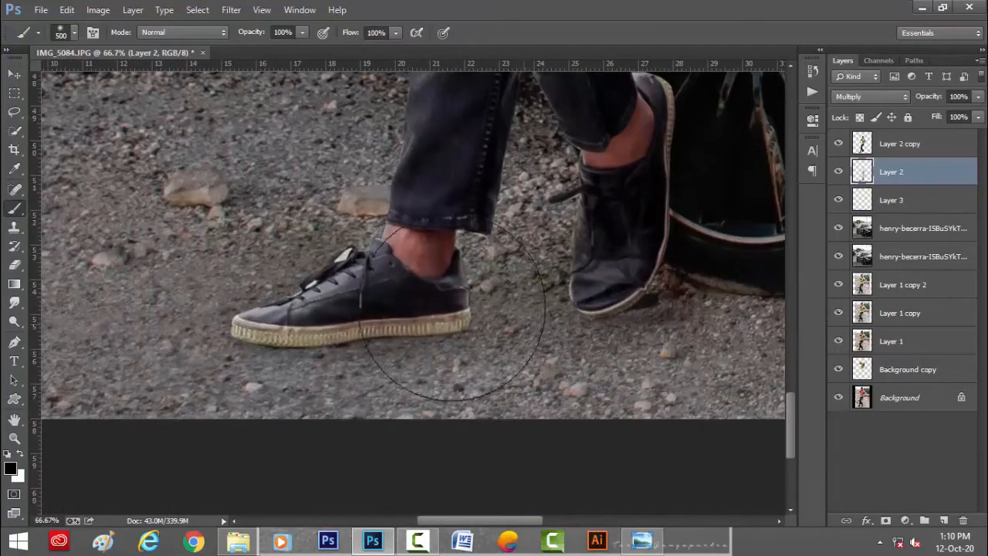
click(965, 522)
Step: Paint a thin black contact shadow along the sole of the shoe resting flat on the ground, using a 40 px brush on Layer 3
key(bracketleft)
key(bracketleft)
key(bracketleft)
key(bracketleft)
key(bracketleft)
key(bracketleft)
key(bracketleft)
key(bracketleft)
key(bracketleft)
key(bracketleft)
key(bracketleft)
key(bracketleft)
key(bracketleft)
key(bracketleft)
key(bracketleft)
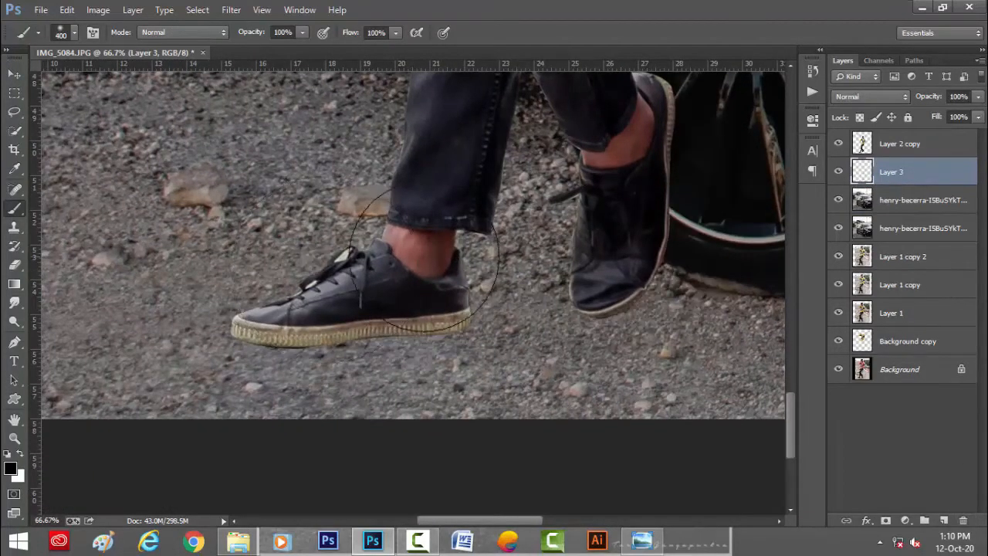
scroll(460, 321, up, 3)
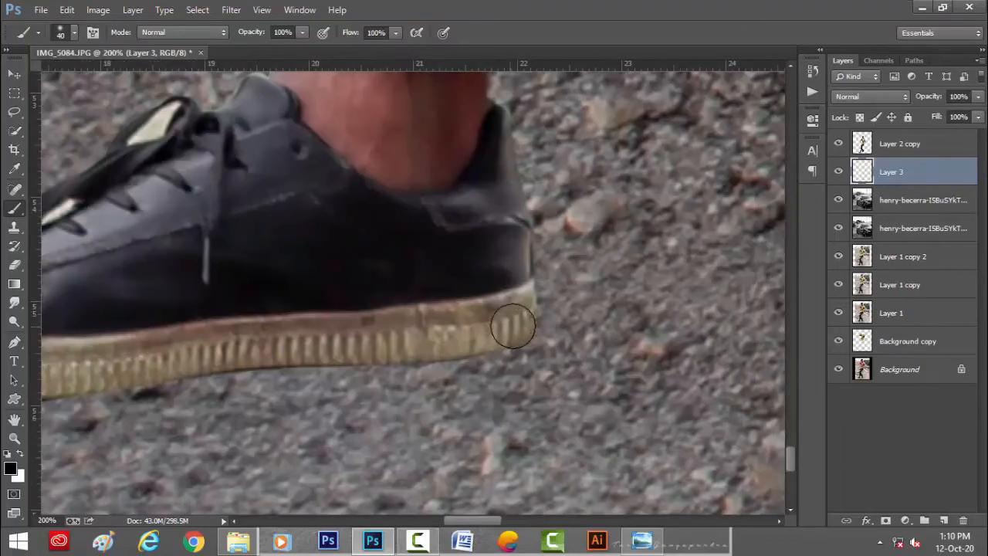
drag(300, 345, 482, 298)
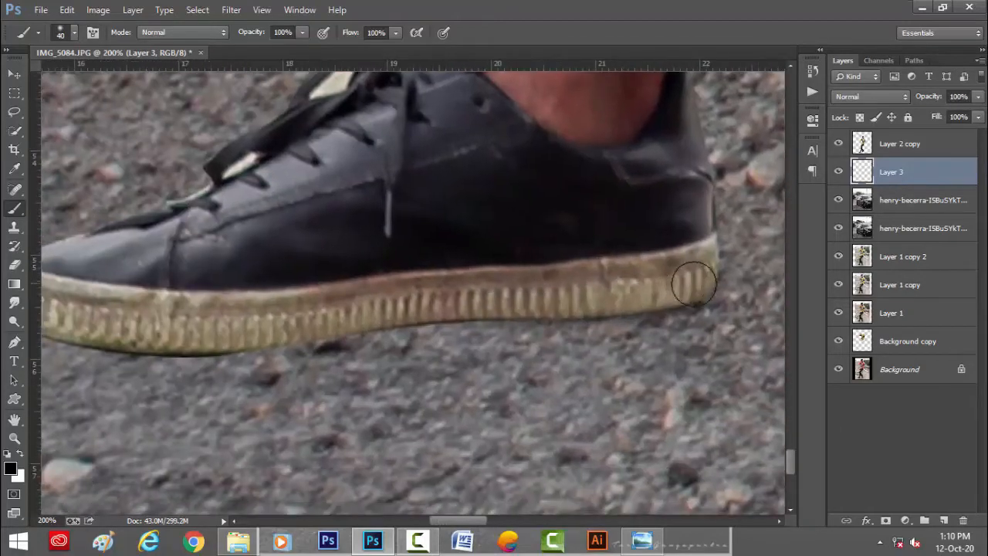
mouse_move(560, 295)
mouse_down()
mouse_move(604, 297)
mouse_move(407, 324)
mouse_move(214, 323)
mouse_move(459, 325)
mouse_move(593, 298)
mouse_up()
drag(616, 276, 336, 273)
mouse_move(286, 302)
mouse_down()
mouse_move(607, 272)
mouse_move(306, 247)
mouse_up()
Step: Paint a black contact shadow under the toe and along the edge of the crossed foot's shoe beside the wheel
alt+click(606, 272)
ctrl+click(476, 247)
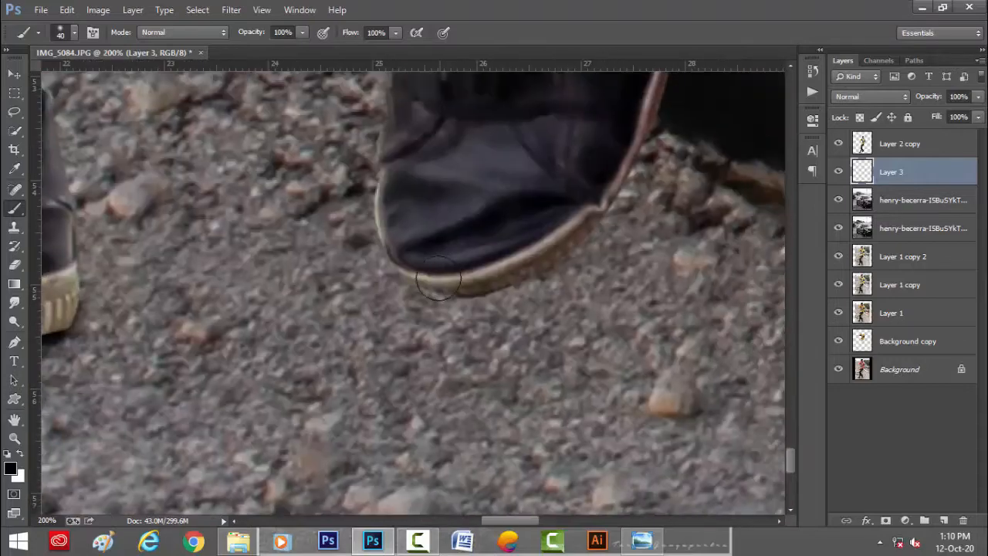
mouse_move(431, 282)
mouse_down()
mouse_move(489, 281)
mouse_move(551, 245)
mouse_move(648, 168)
mouse_move(650, 104)
mouse_up()
mouse_move(601, 199)
mouse_down()
mouse_move(508, 270)
mouse_move(466, 278)
mouse_move(419, 264)
mouse_up()
key(ctrl+0)
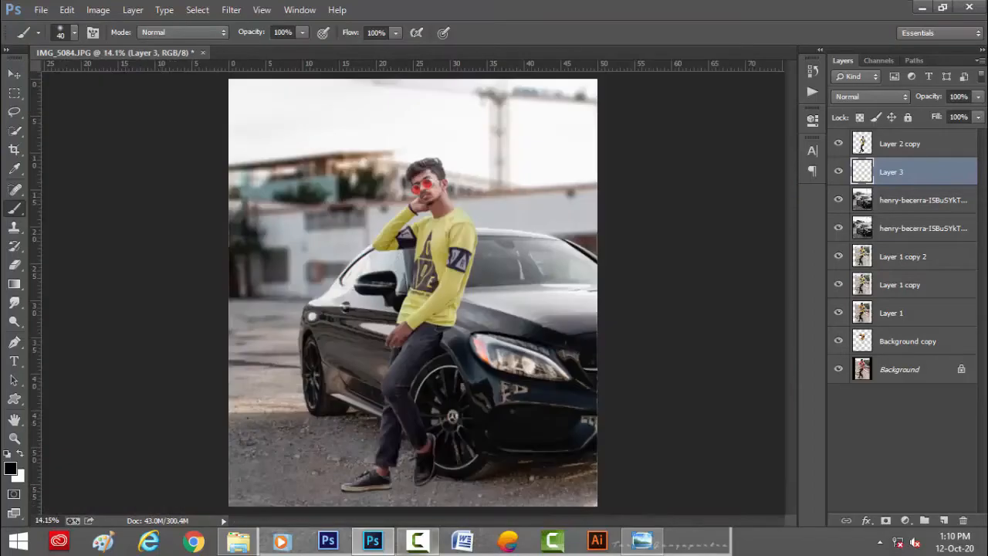
Step: Paint a black contact shadow on Layer 3 where the man's hip and jeans rest against the car's front fender
ctrl+click(462, 453)
ctrl+click(453, 453)
ctrl+click(396, 433)
drag(395, 409, 451, 359)
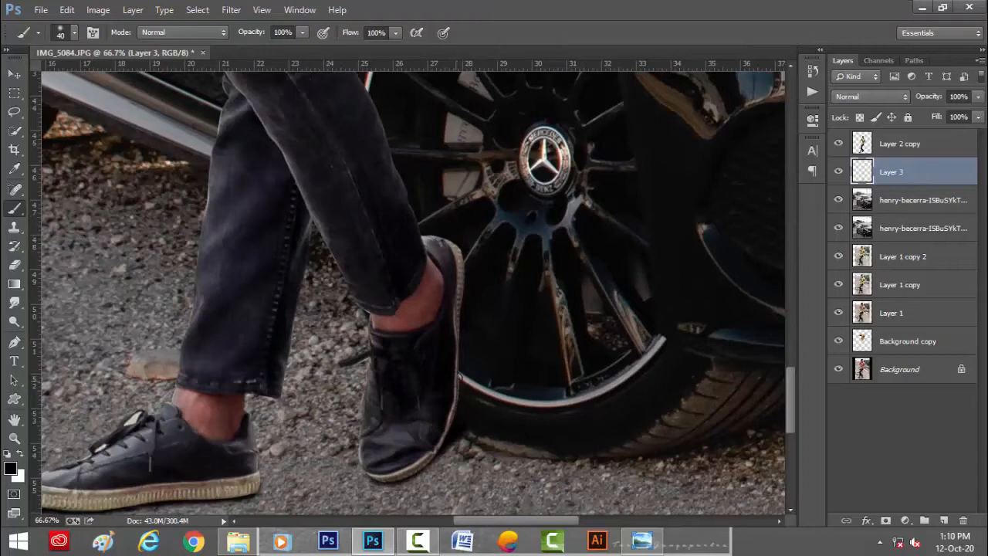
drag(428, 262, 406, 466)
drag(378, 197, 348, 350)
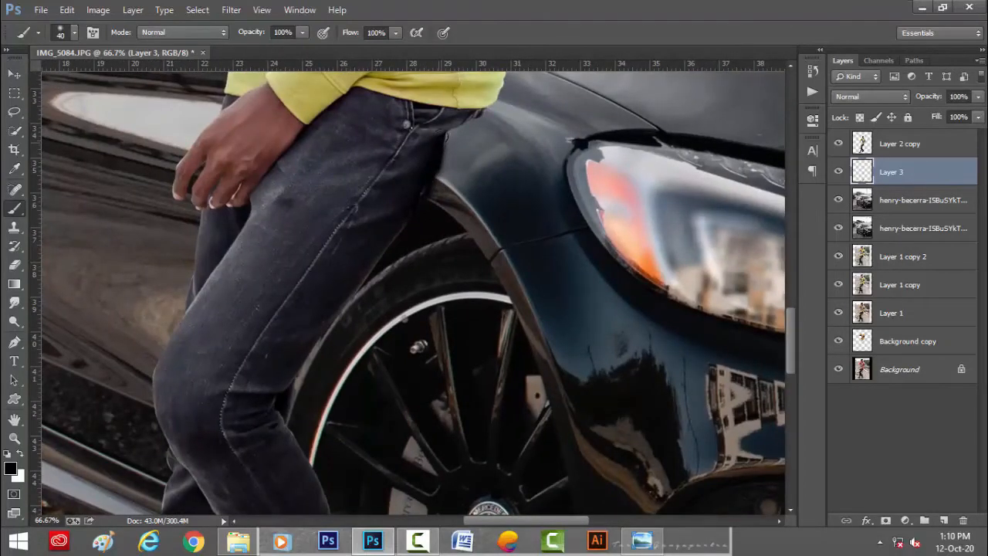
drag(414, 209, 383, 289)
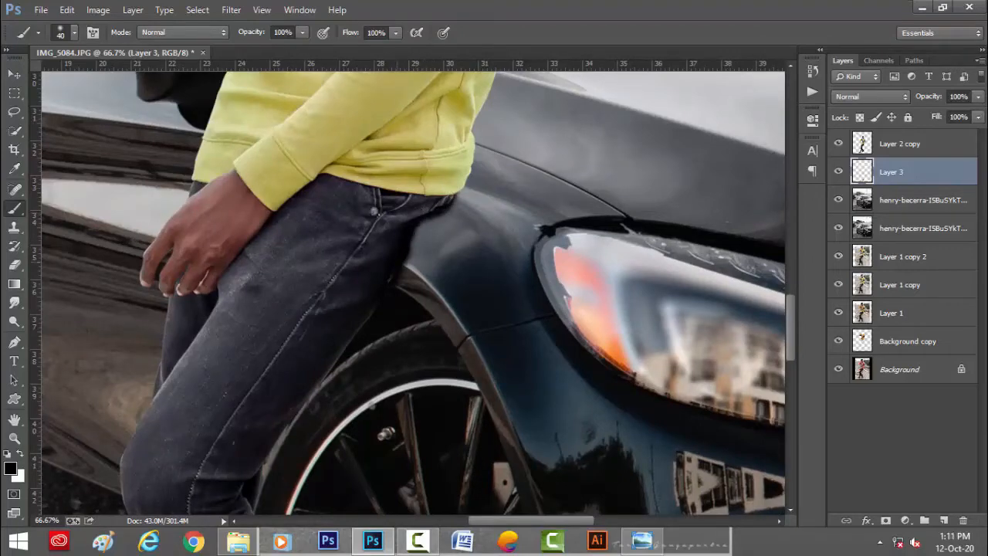
Step: Lower the opacity of Layer 3 to 66% to soften the contact shadows
key(ctrl+minus)
key(ctrl+minus)
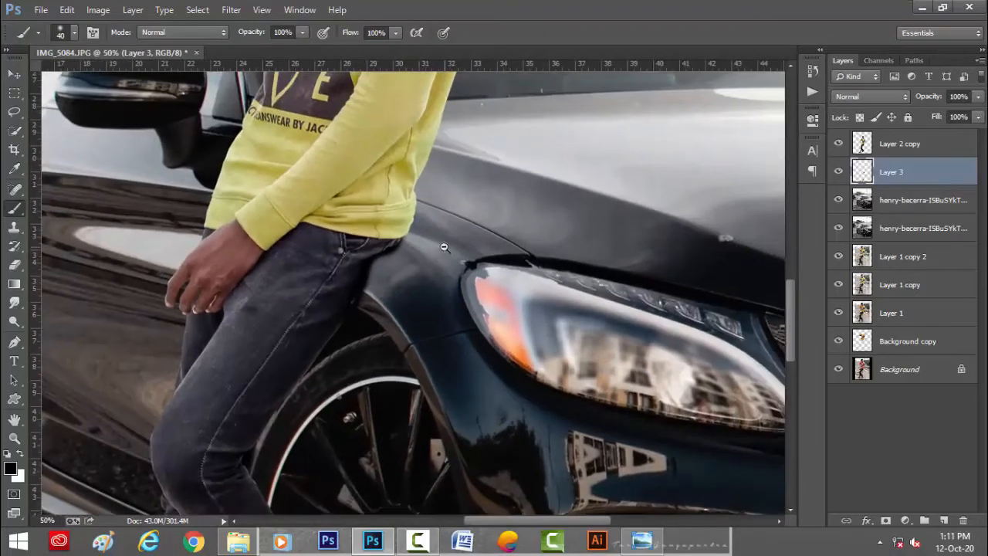
drag(978, 96, 956, 113)
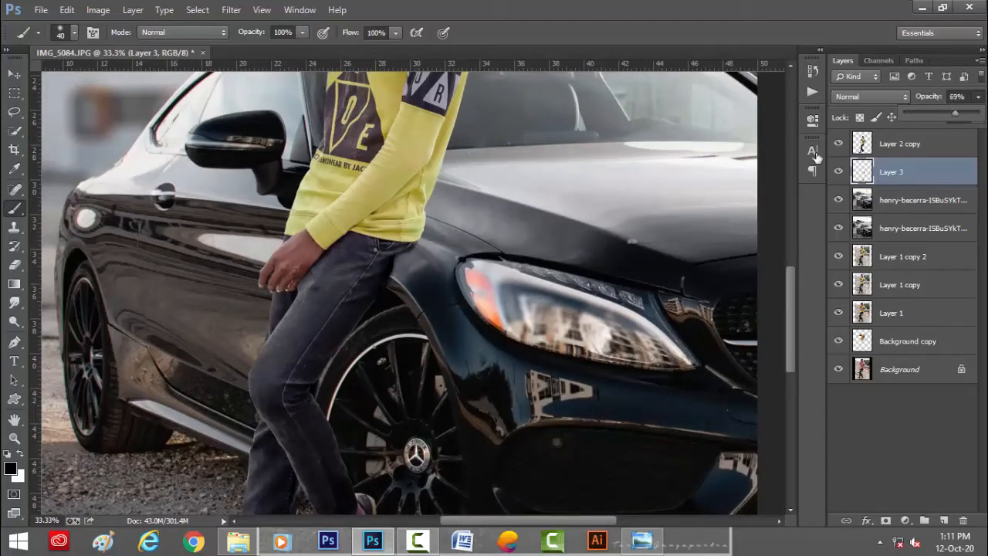
click(15, 74)
key(ctrl+0)
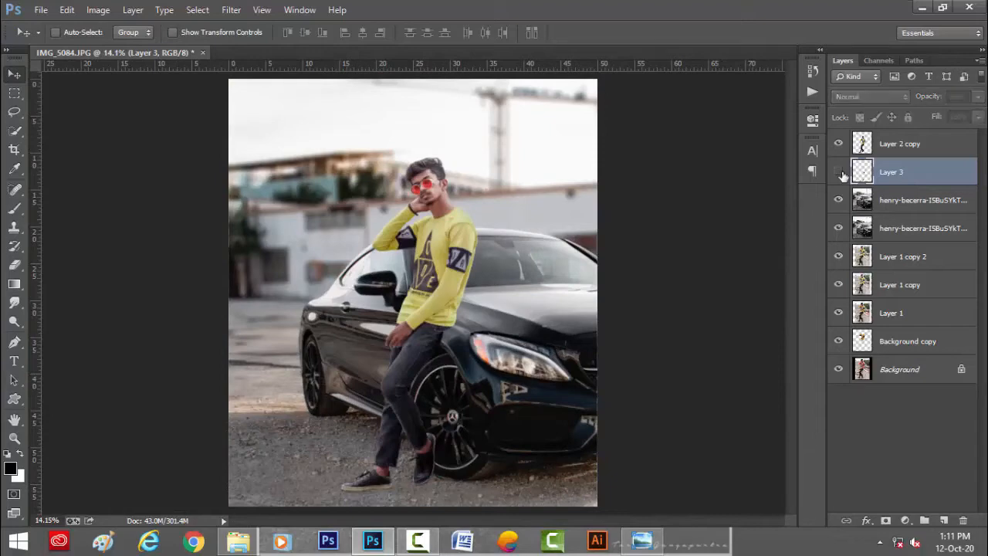
Step: Examine the softened contact shadow around the sole of the shoe resting flat on the ground
ctrl+click(367, 498)
ctrl+click(367, 498)
ctrl+click(367, 498)
ctrl+click(367, 498)
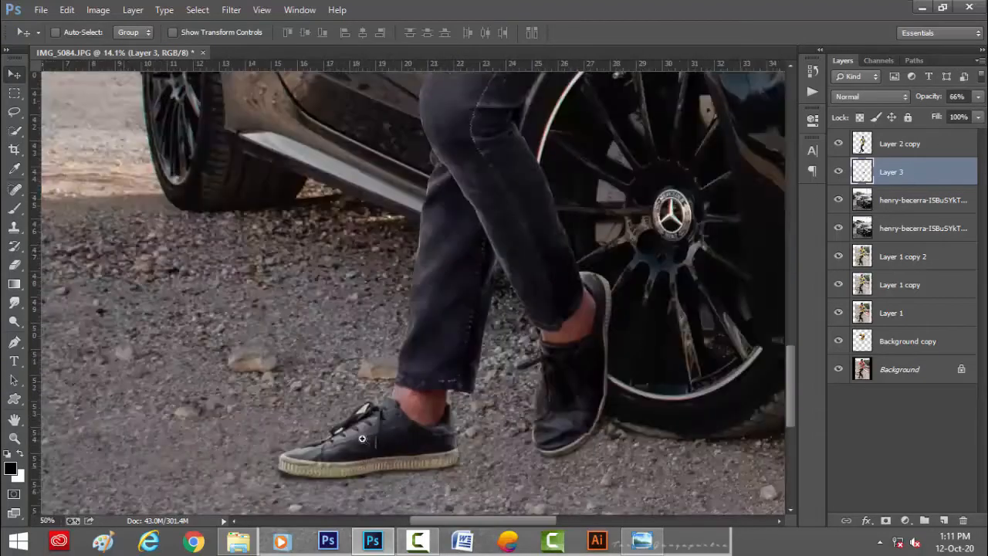
ctrl+click(364, 439)
drag(361, 439, 418, 314)
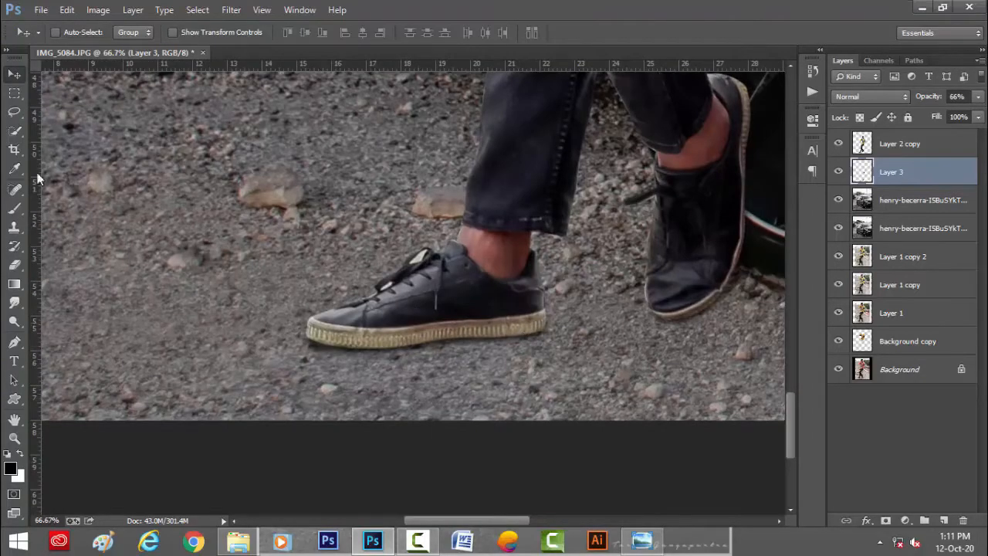
click(14, 209)
ctrl+click(361, 344)
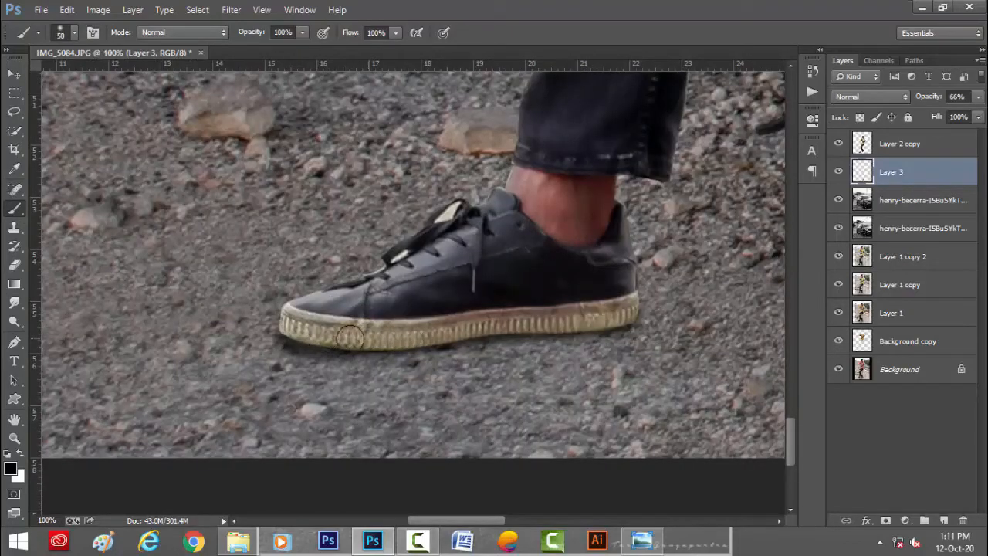
key(v)
key(ctrl+0)
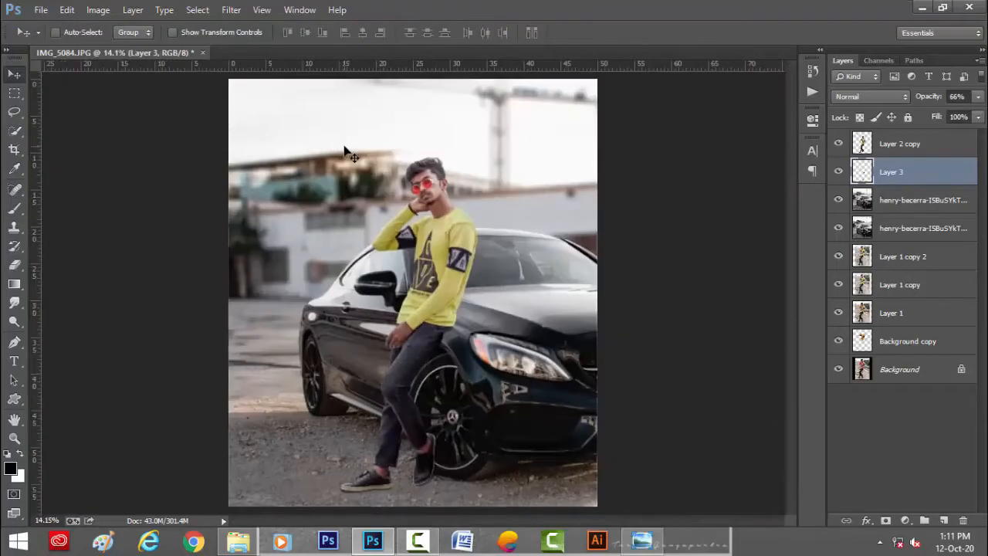
Step: Add a Curves adjustment clipped to Layer 2 copy and pull down the curve's white end to darken the man
click(893, 152)
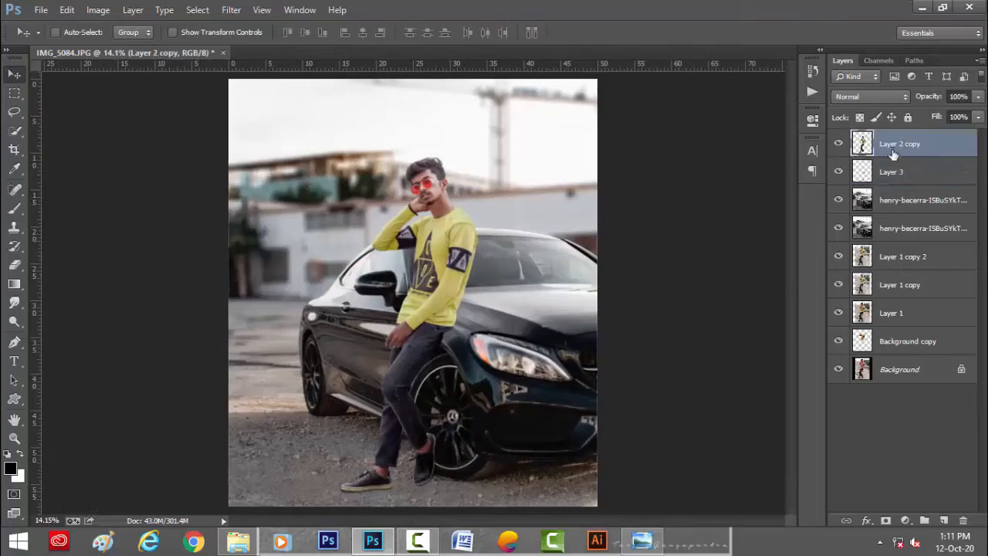
click(907, 519)
click(820, 289)
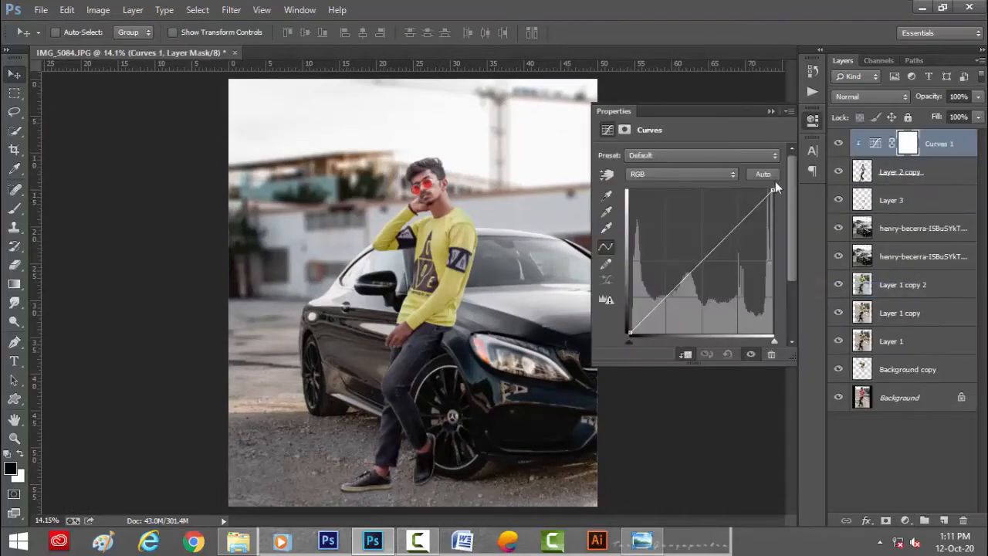
drag(774, 190, 773, 250)
click(771, 111)
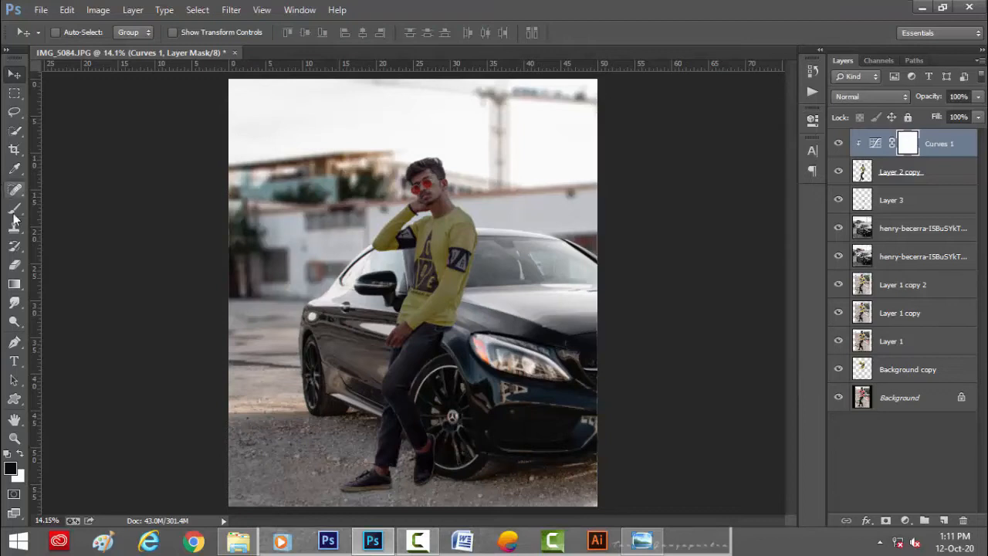
Step: Paint black on the Curves mask over the man's head, upper body and raised arm with a large brush to remove the darkening
click(14, 208)
key(bracketright)
key(bracketright)
key(bracketright)
key(bracketright)
key(bracketright)
key(bracketright)
key(bracketright)
key(bracketright)
key(bracketright)
key(bracketright)
key(bracketright)
key(bracketright)
key(bracketright)
mouse_move(443, 170)
mouse_down()
mouse_move(473, 230)
mouse_move(456, 332)
mouse_move(450, 276)
mouse_move(400, 327)
mouse_move(433, 248)
mouse_move(404, 199)
mouse_move(367, 235)
mouse_move(412, 200)
mouse_move(384, 232)
mouse_up()
key(bracketleft)
key(bracketleft)
key(bracketleft)
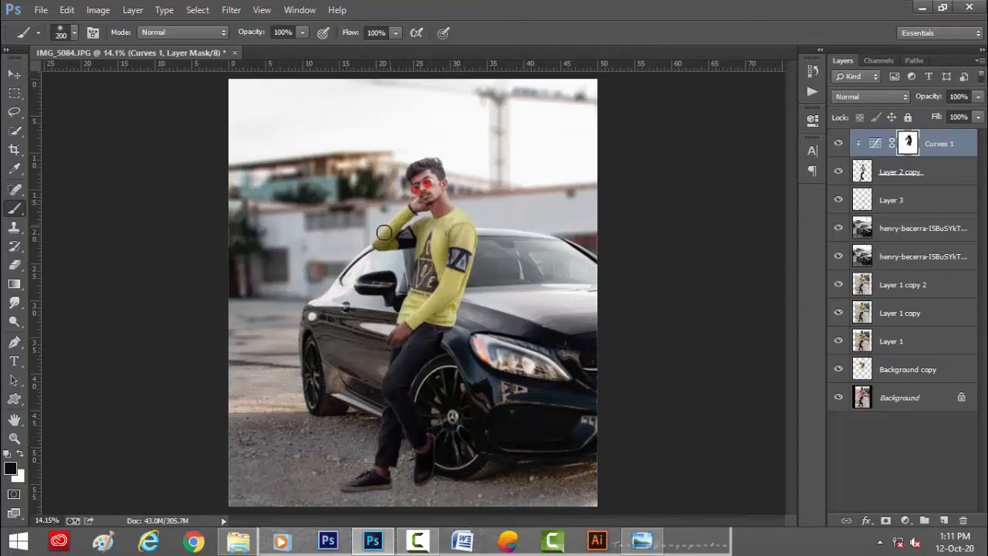
Step: Refine the Curves mask in black along the collar, shoulder and inner edge of the raised sleeve with small brushes up to 125 px
scroll(422, 221, up, 6)
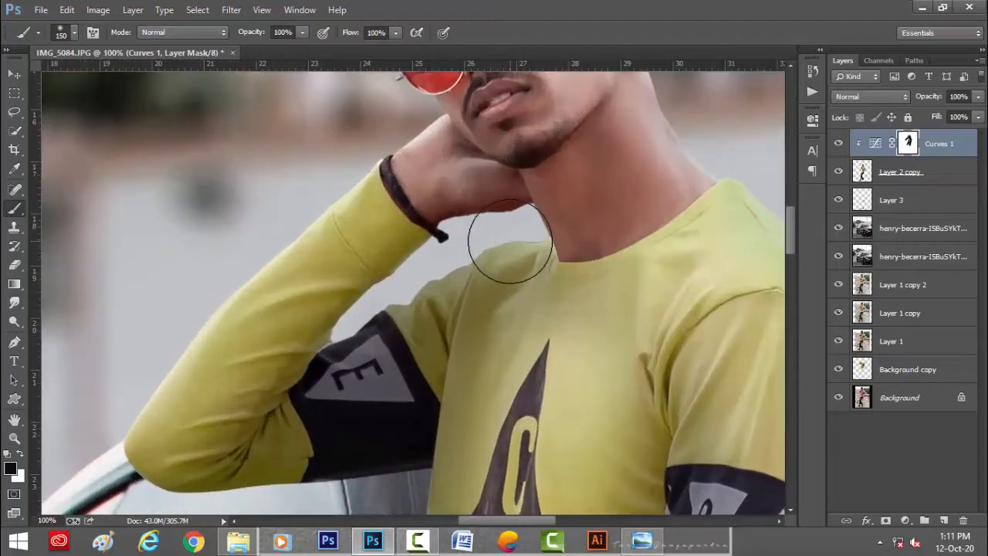
key(bracketleft)
key(bracketleft)
key(bracketleft)
key(bracketleft)
key(bracketleft)
key(bracketleft)
key(bracketleft)
drag(517, 250, 353, 325)
key(bracketright)
key(bracketright)
key(bracketright)
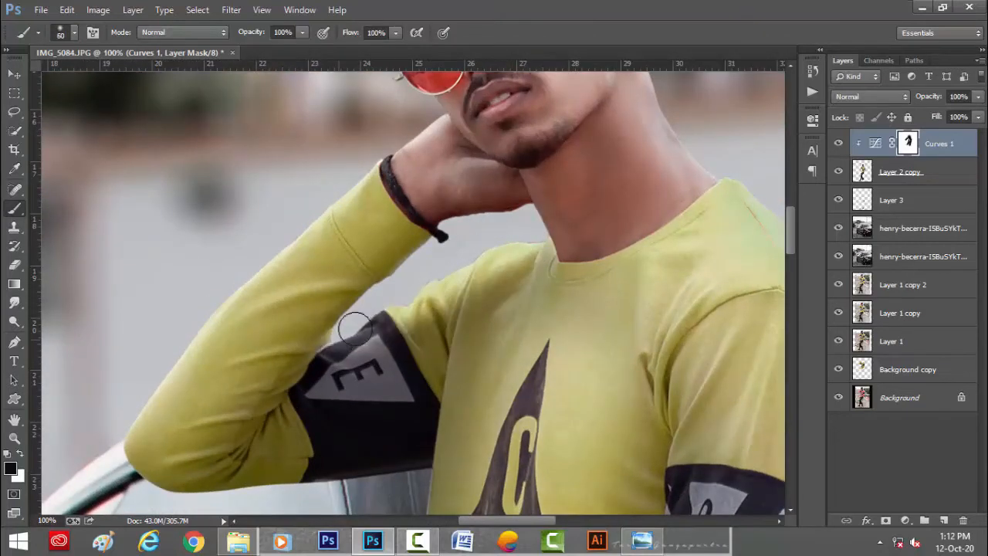
key(bracketright)
key(bracketright)
key(bracketright)
mouse_move(484, 269)
mouse_down()
mouse_move(435, 286)
mouse_move(487, 315)
mouse_up()
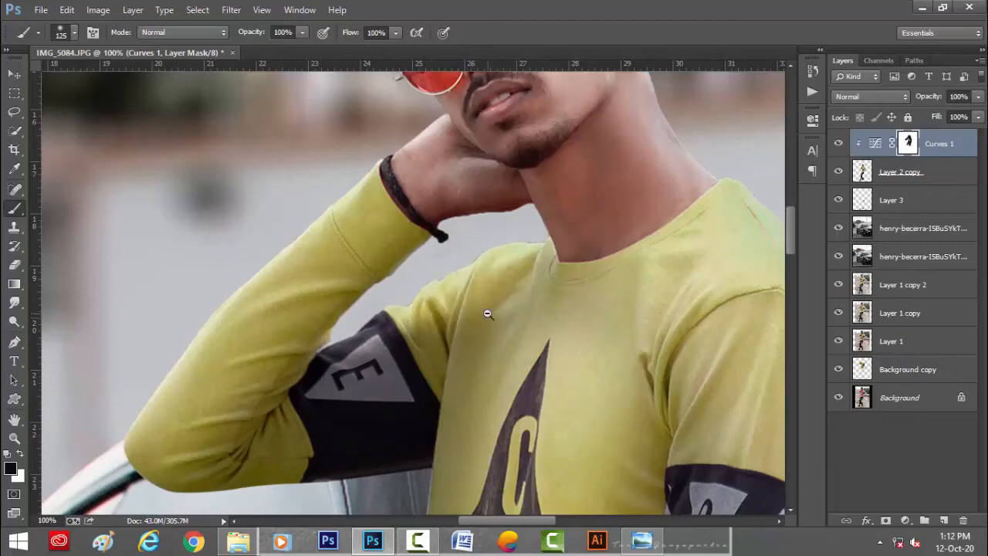
Step: Extend the black mask painting down over the lower shirt and the front leg's jeans with the 125 px brush
scroll(479, 301, down, 3)
scroll(469, 280, up, 1)
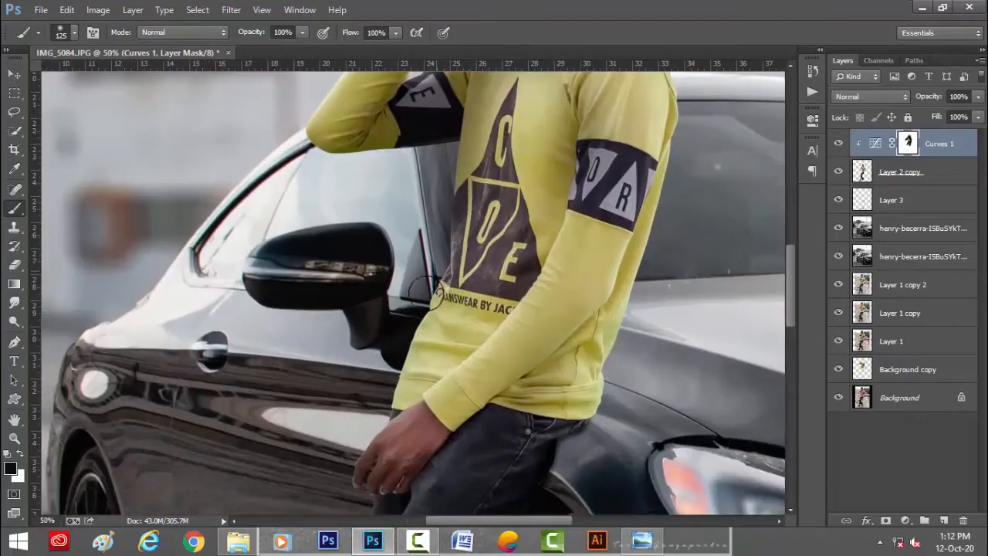
drag(418, 385, 422, 242)
scroll(456, 349, down, 1)
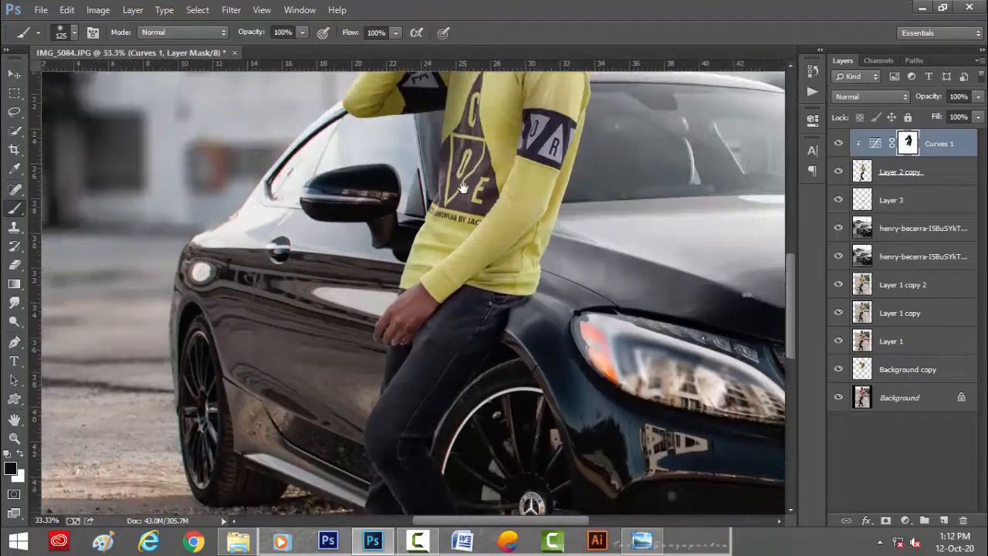
drag(472, 349, 472, 189)
drag(457, 154, 378, 269)
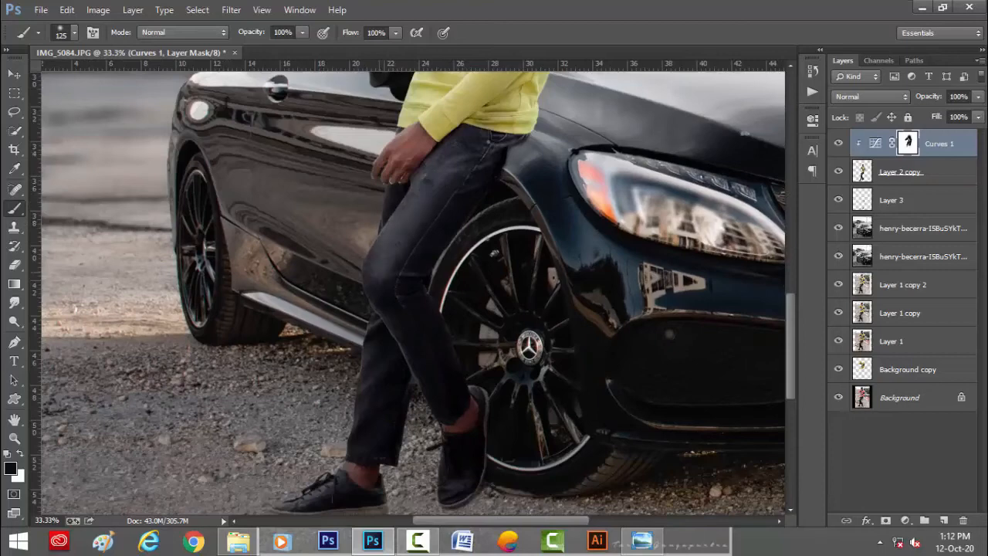
mouse_move(446, 427)
mouse_down()
mouse_move(480, 378)
mouse_move(472, 447)
mouse_up()
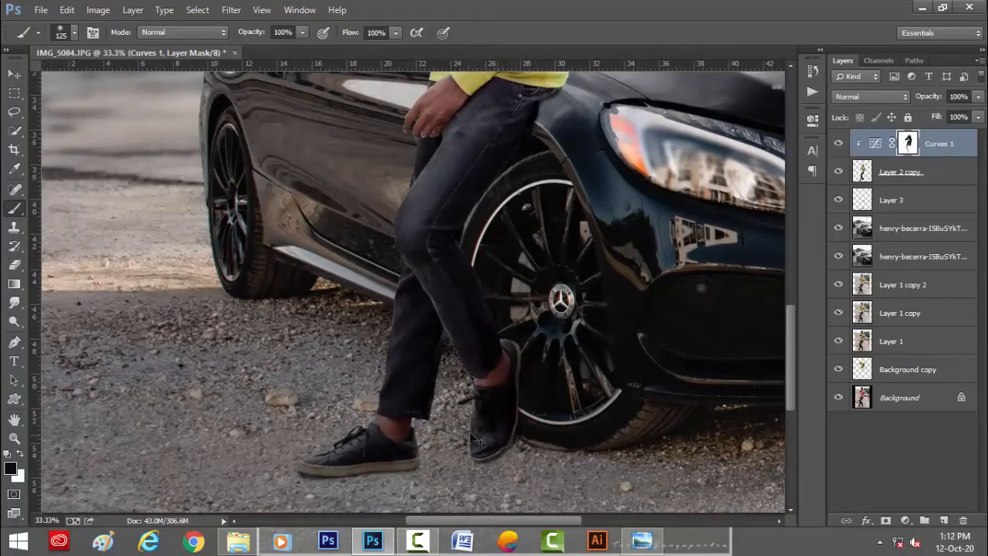
Step: Undo unwanted mask strokes and repaint the Curves mask over the flat shoe and the outer edge of the lower leg
key(ctrl+z)
mouse_move(397, 276)
mouse_down()
mouse_move(373, 434)
mouse_move(340, 449)
mouse_move(358, 442)
mouse_up()
key(ctrl+z)
mouse_move(305, 464)
mouse_down()
mouse_move(366, 424)
mouse_move(404, 265)
mouse_up()
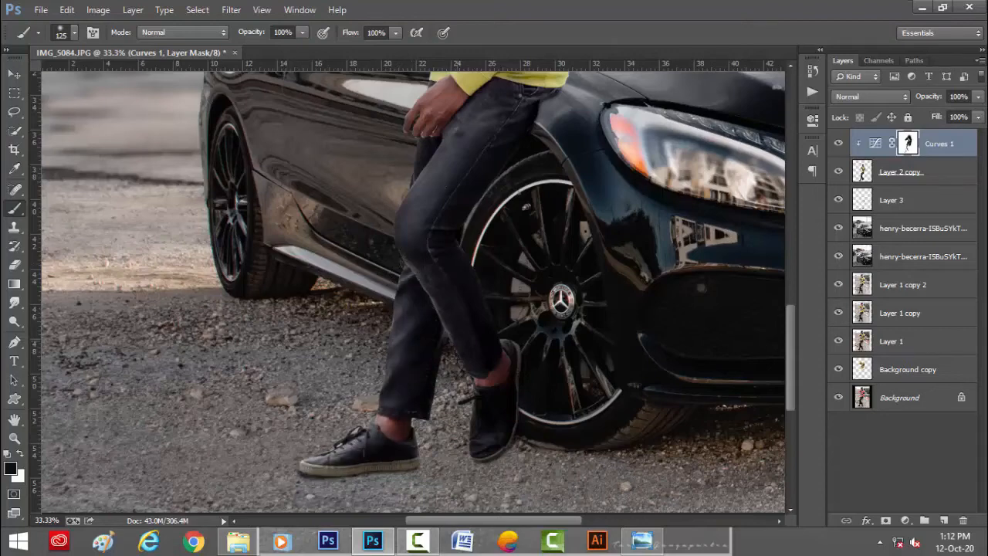
scroll(455, 386, down, 1)
scroll(446, 354, up, 1)
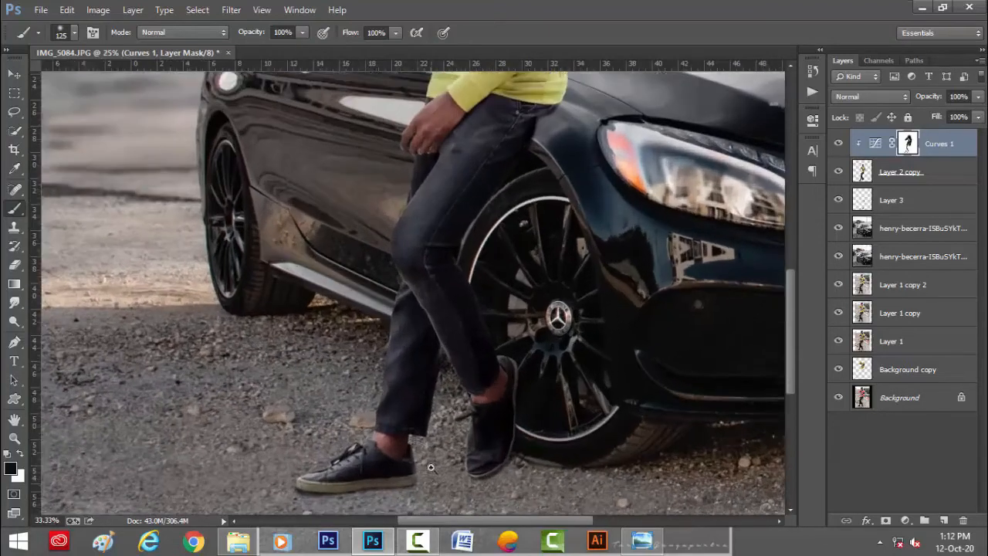
key(ctrl+z)
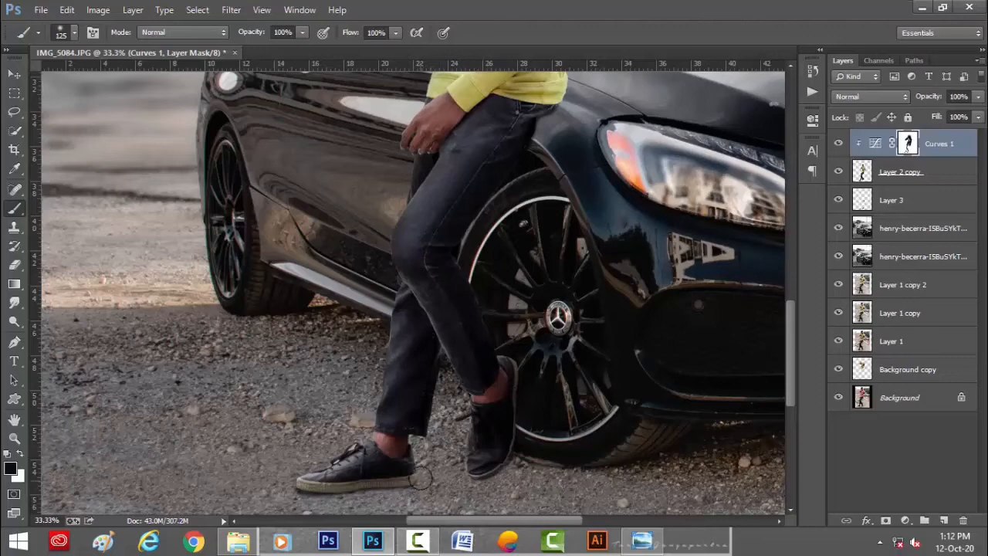
alt+click(427, 401)
drag(429, 395, 450, 525)
ctrl+click(439, 441)
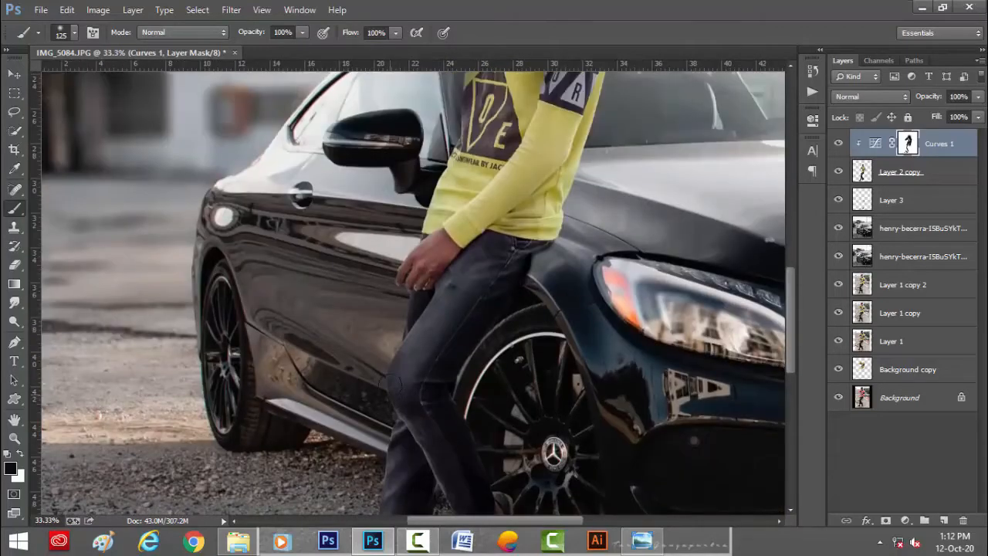
scroll(400, 309, up, 2)
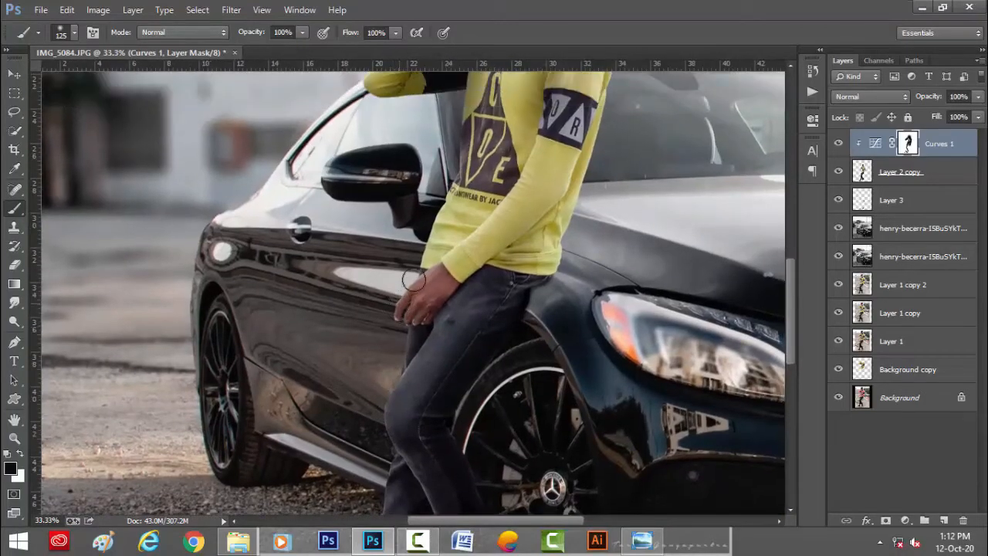
key(ctrl+0)
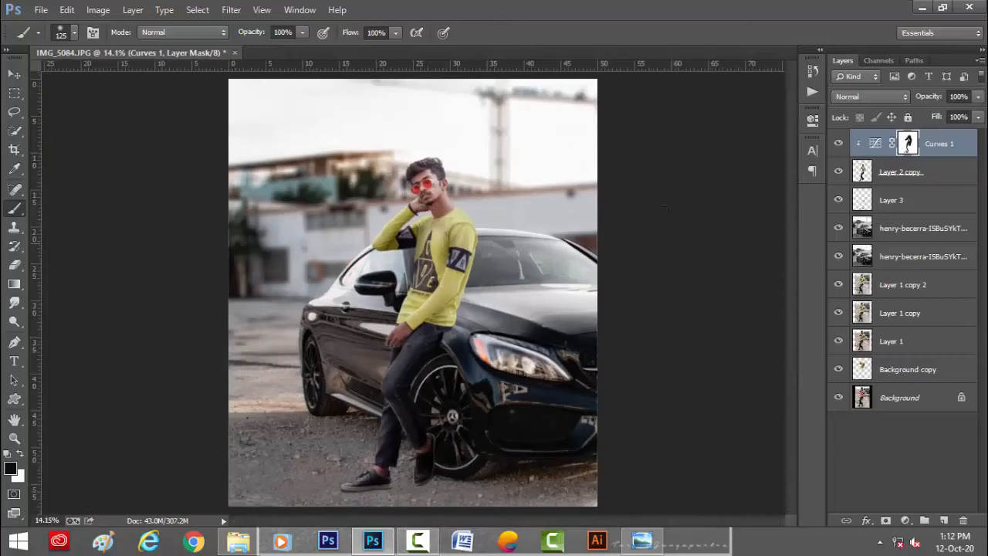
Step: Duplicate Layer 2 copy and clip the duplicate to the original layer beneath the Curves adjustment
click(885, 173)
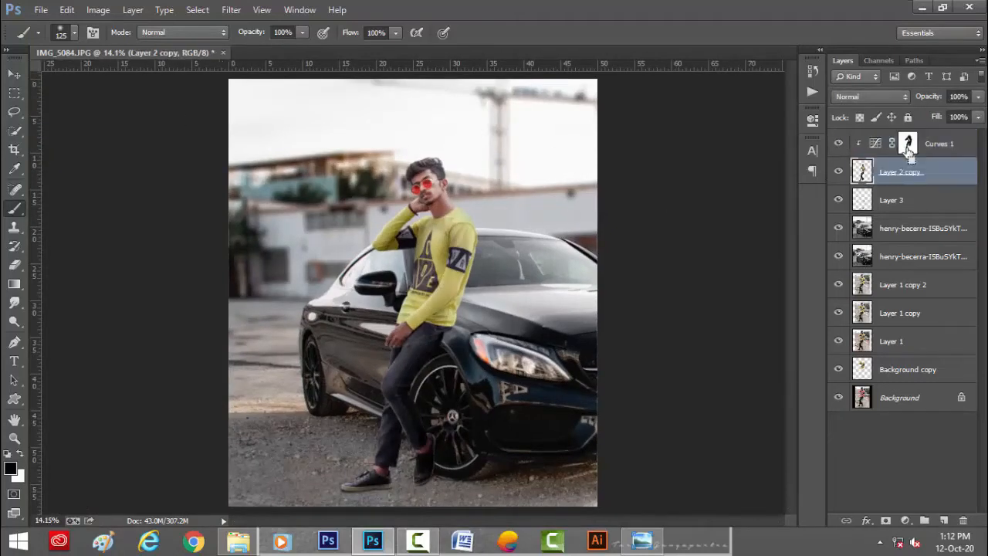
key(ctrl+j)
right_click(903, 172)
click(763, 257)
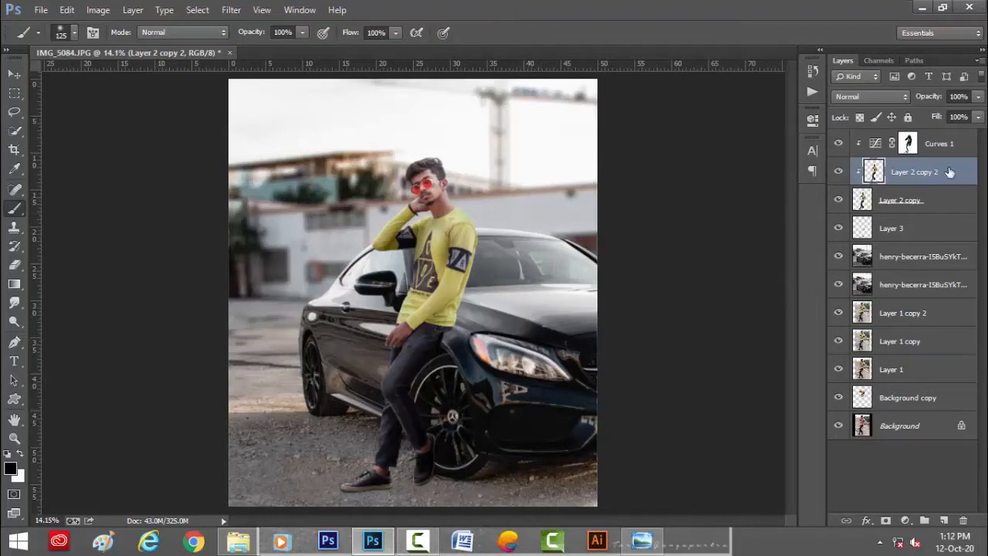
Step: Fill the clipped duplicate layer with gray and set its blend mode to Overlay
key(v)
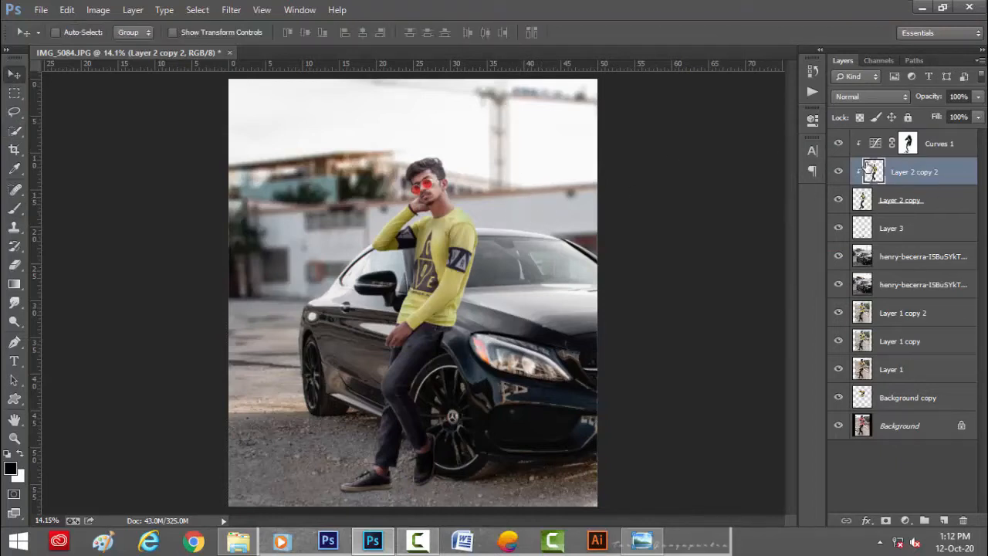
key(shift+F5)
click(577, 158)
click(871, 97)
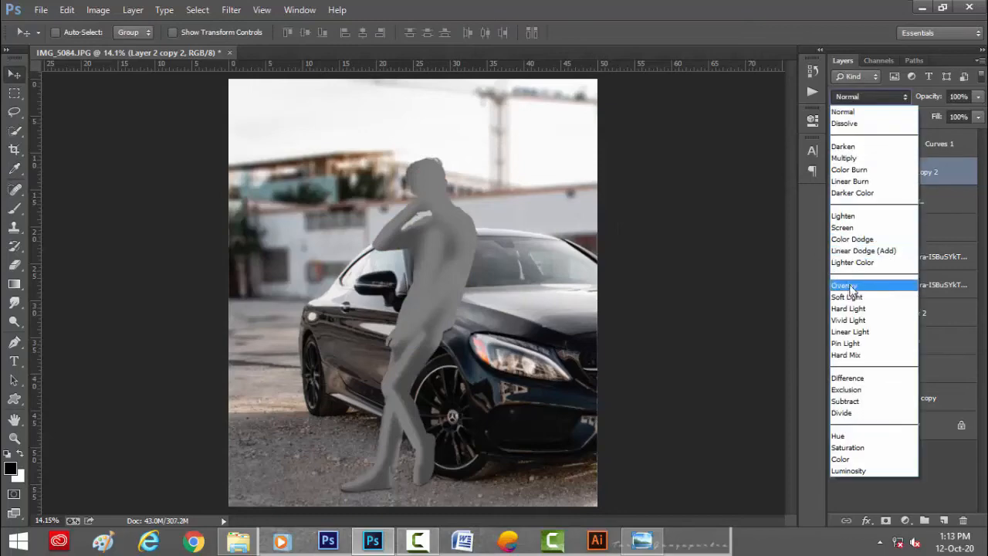
click(851, 285)
Step: Burn the shaded side of the jeans on the gray Overlay layer at 36% midtones exposure, using a 175 px brush
click(14, 322)
click(82, 338)
scroll(428, 433, up, 2)
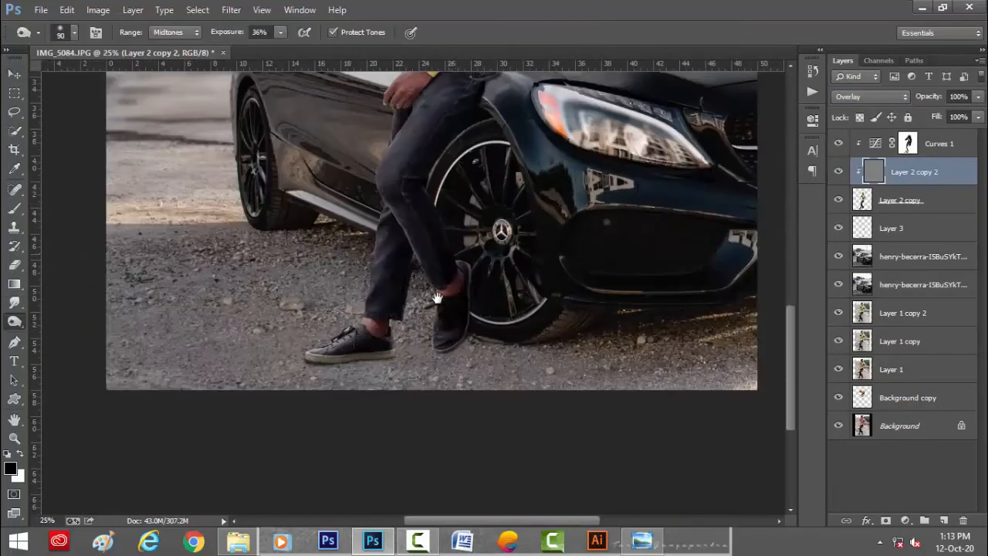
scroll(362, 371, up, 1)
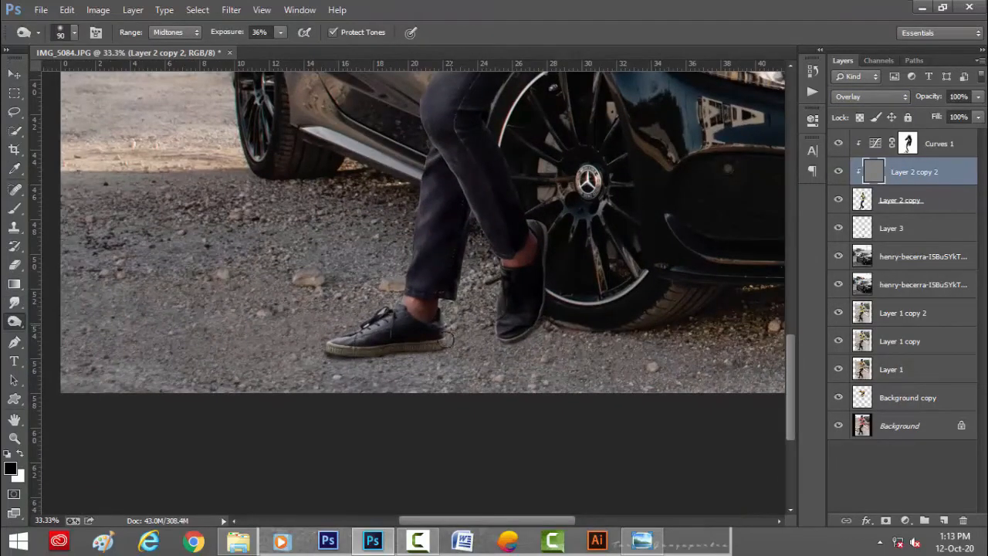
scroll(417, 293, up, 3)
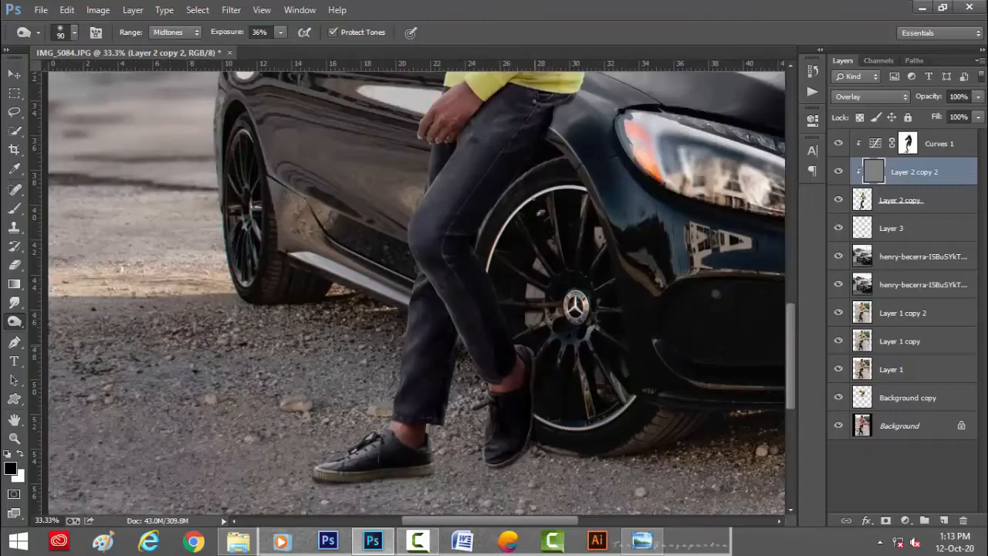
drag(508, 260, 478, 368)
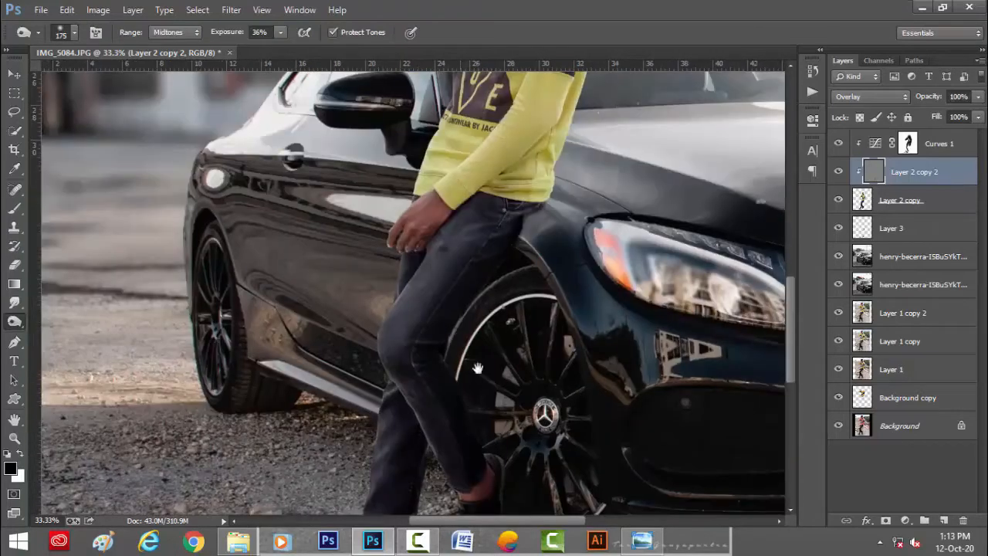
drag(533, 213, 508, 166)
Step: Add a new layer directly above the upper car layer and paint soft black shadow over the wheel arch behind the legs
click(863, 256)
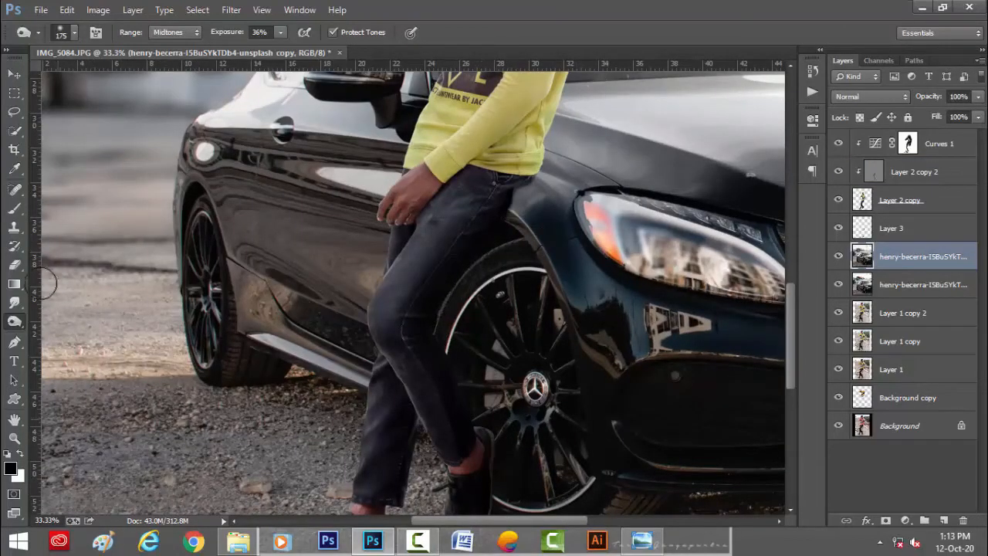
key(b)
click(943, 522)
key(ctrl+plus)
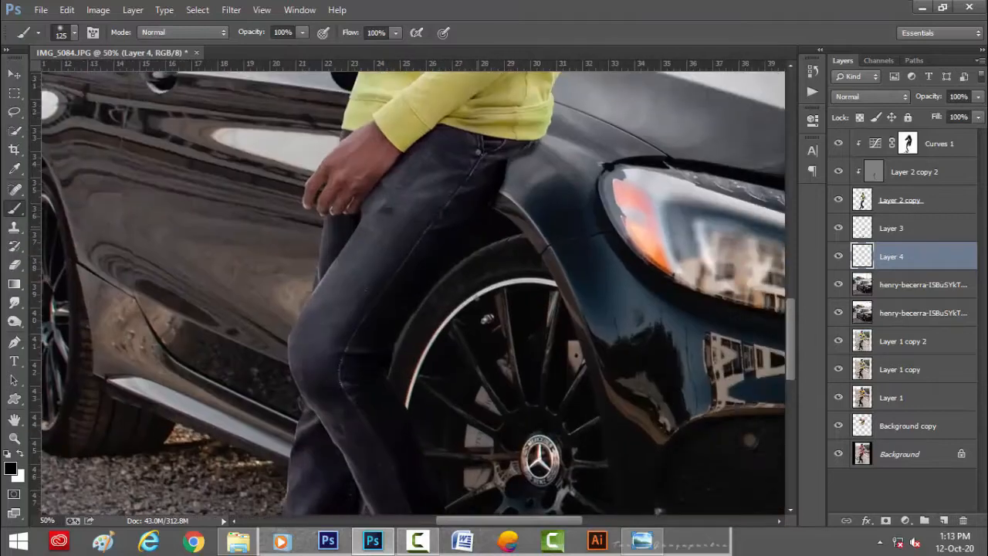
key(bracketright)
key(bracketright)
scroll(413, 293, down, 3)
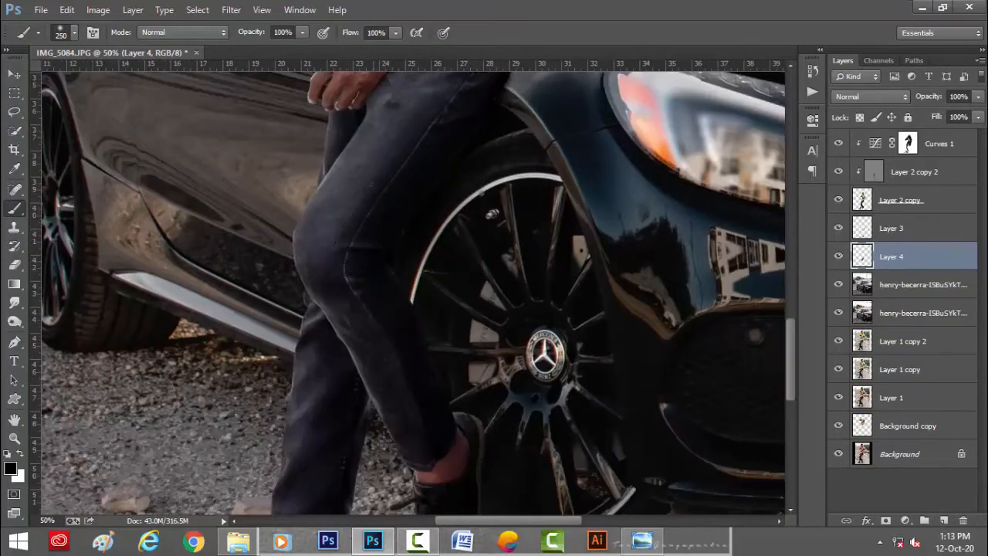
scroll(413, 293, up, 4)
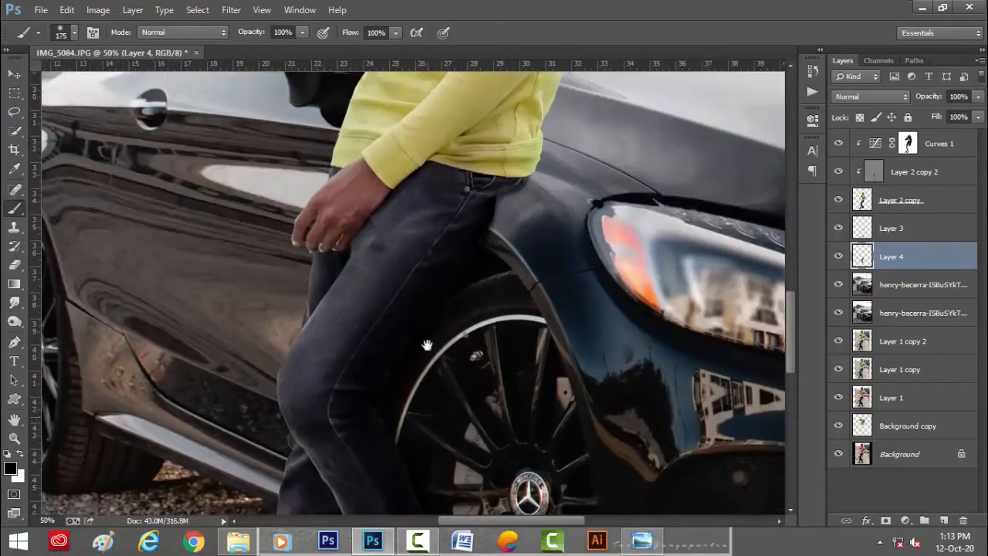
key(ctrl+0)
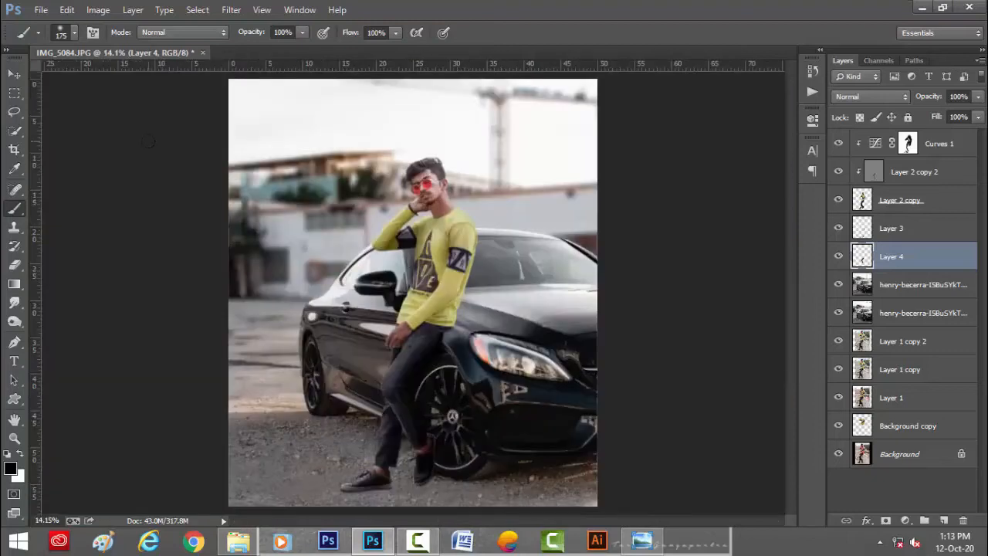
Step: Transform Layer 3 through Curves 1 together, slightly enlarging the man toward the image's upper-left corner
click(11, 76)
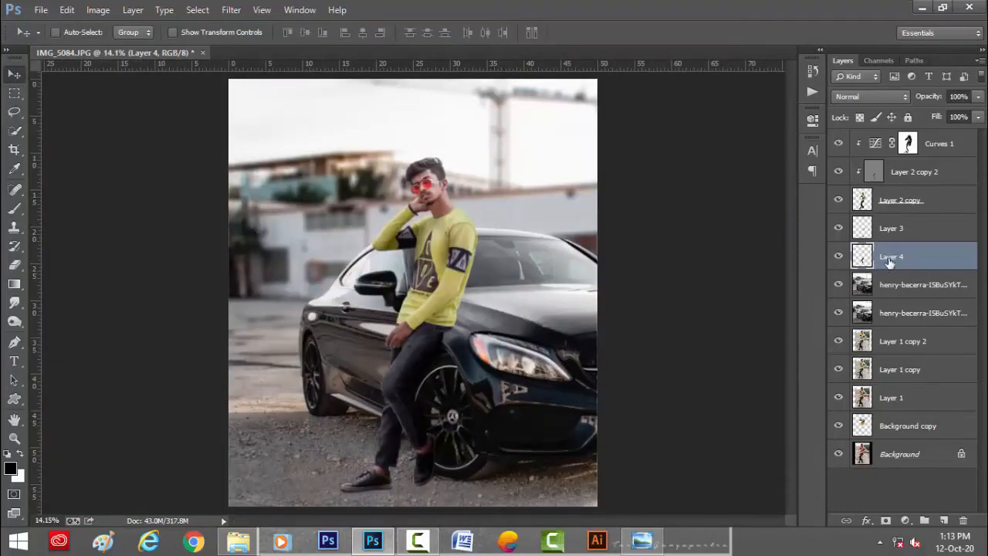
click(892, 228)
shift+click(938, 145)
key(ctrl+t)
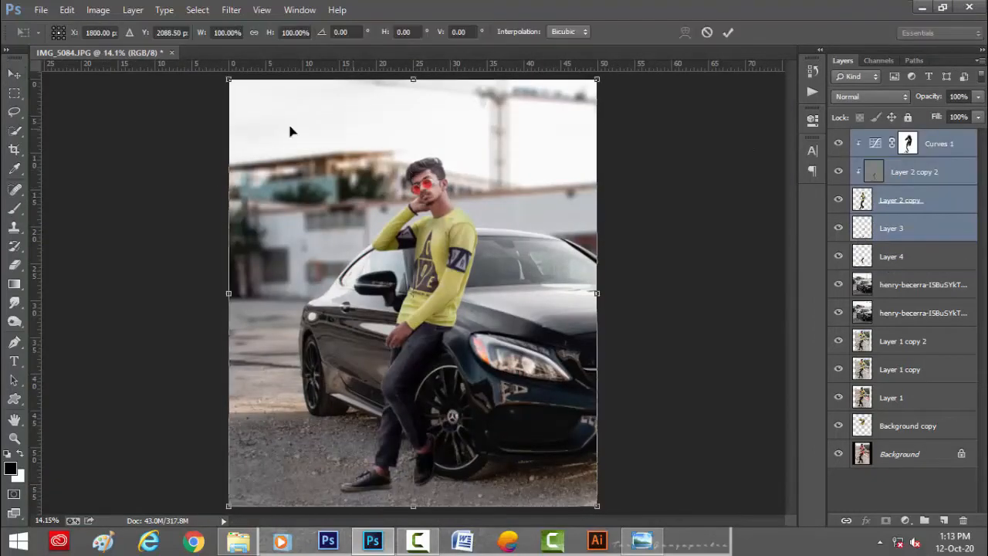
drag(228, 80, 218, 67)
click(727, 34)
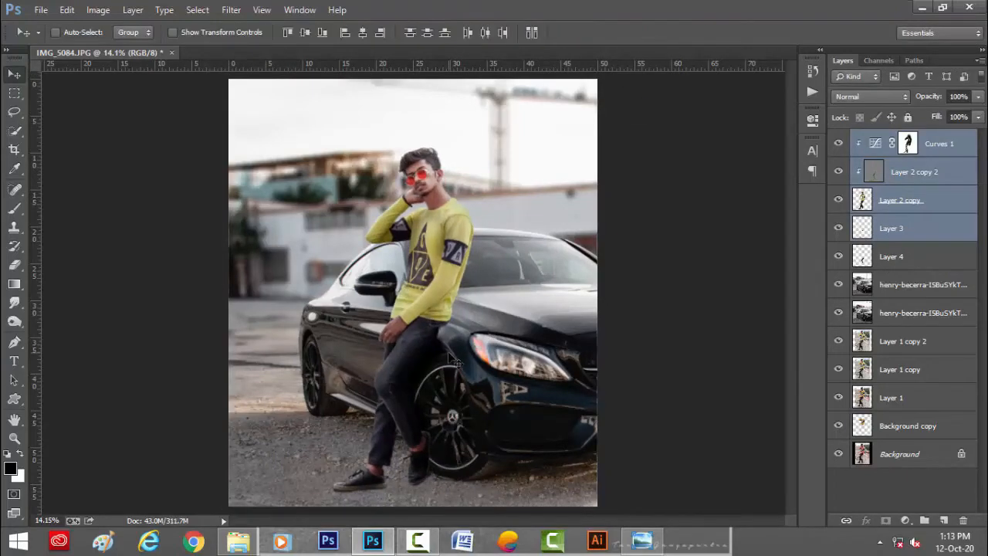
Step: Erase excess shadow on Layer 3 around the hip and shirt hem with a small eraser of about 70 px
scroll(442, 333, up, 5)
click(909, 219)
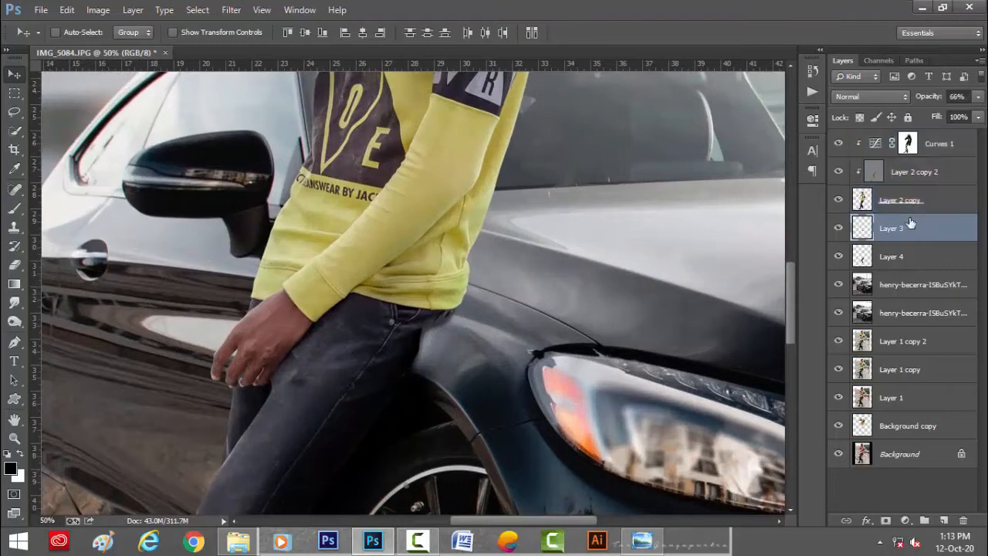
click(15, 265)
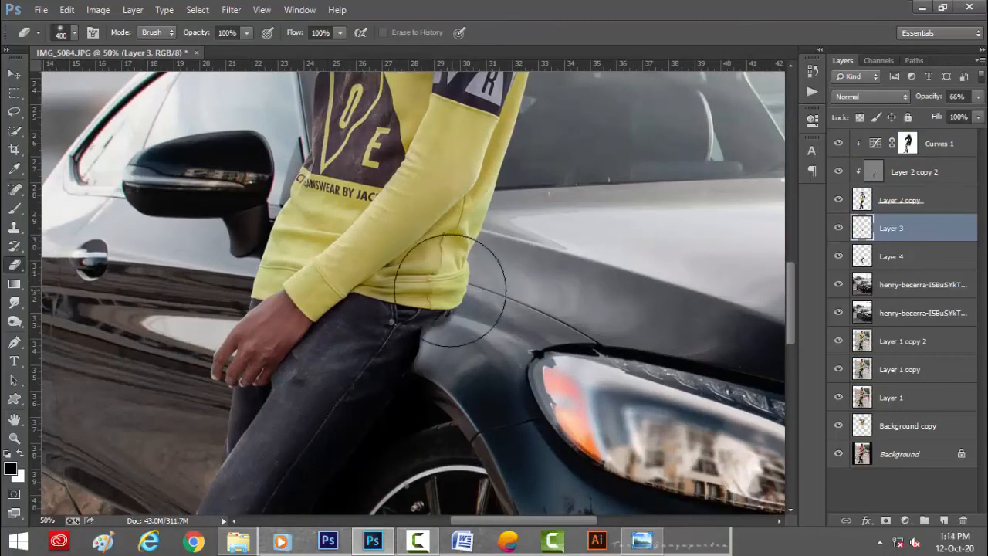
key(bracketleft)
key(bracketleft)
key(bracketleft)
key(bracketleft)
key(bracketleft)
key(bracketleft)
key(bracketleft)
key(bracketleft)
key(bracketleft)
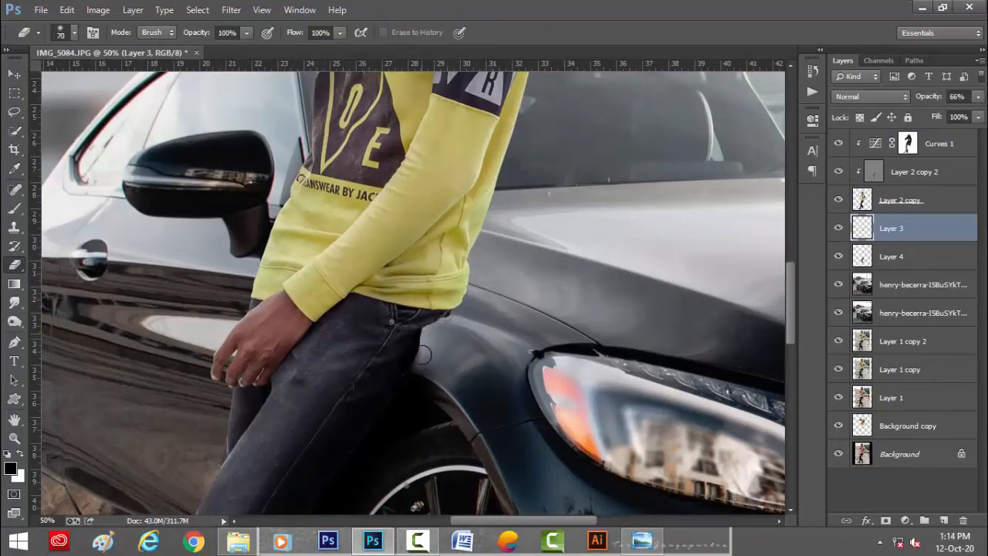
key(bracketright)
key(v)
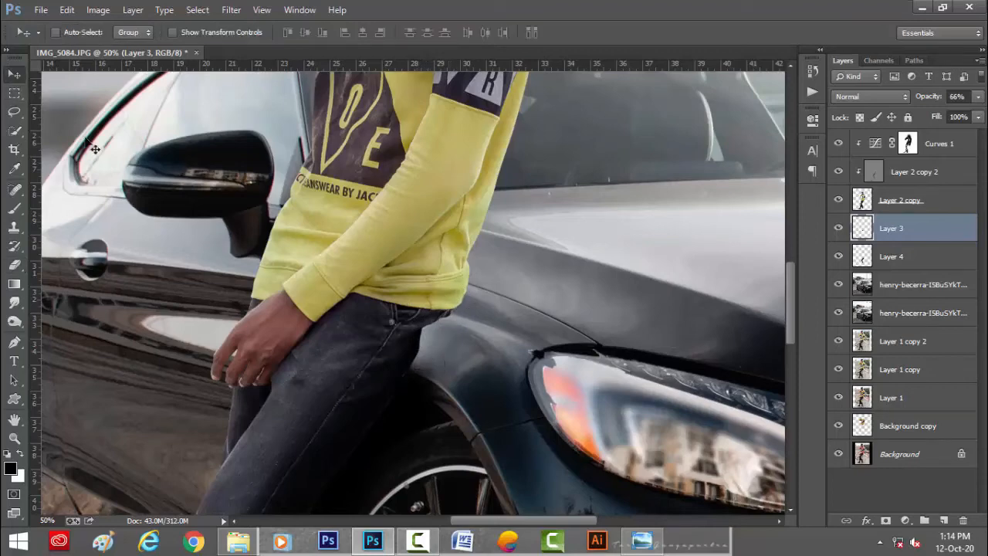
Step: Paint more black shadow on Layer 4 between the man's hip and the car's fender, using a brush up to 250 px
click(885, 262)
key(b)
scroll(420, 362, up, 1)
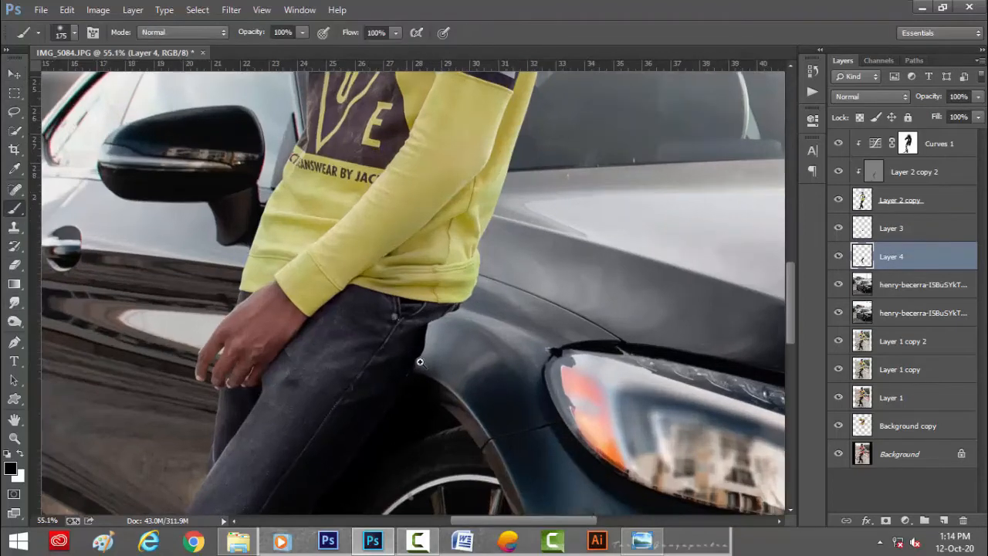
mouse_move(387, 356)
mouse_down()
mouse_move(353, 381)
mouse_move(364, 383)
mouse_move(376, 325)
mouse_move(413, 310)
mouse_move(383, 340)
mouse_move(372, 378)
mouse_move(382, 324)
mouse_move(425, 330)
mouse_move(403, 334)
mouse_move(376, 365)
mouse_up()
key([)
key(])
key(])
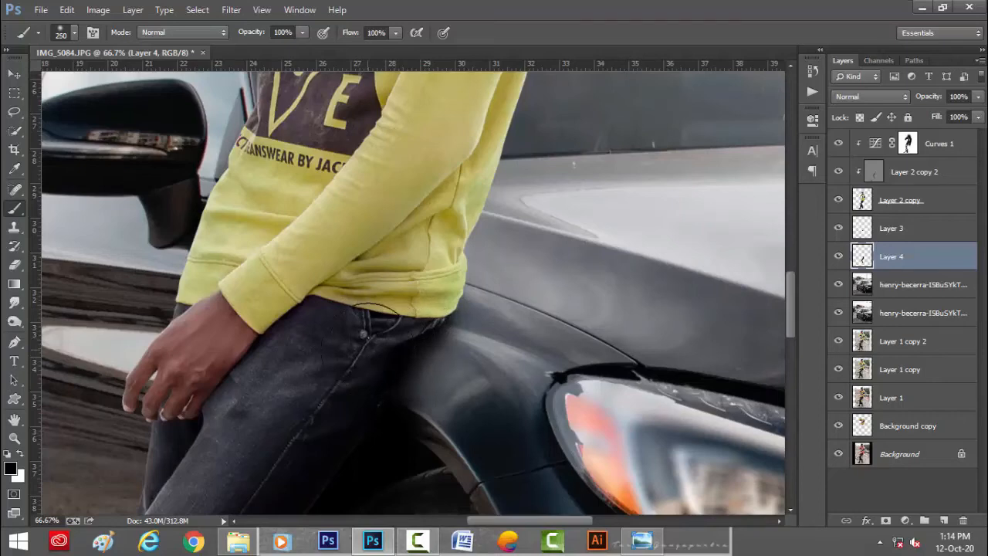
key(ctrl+0)
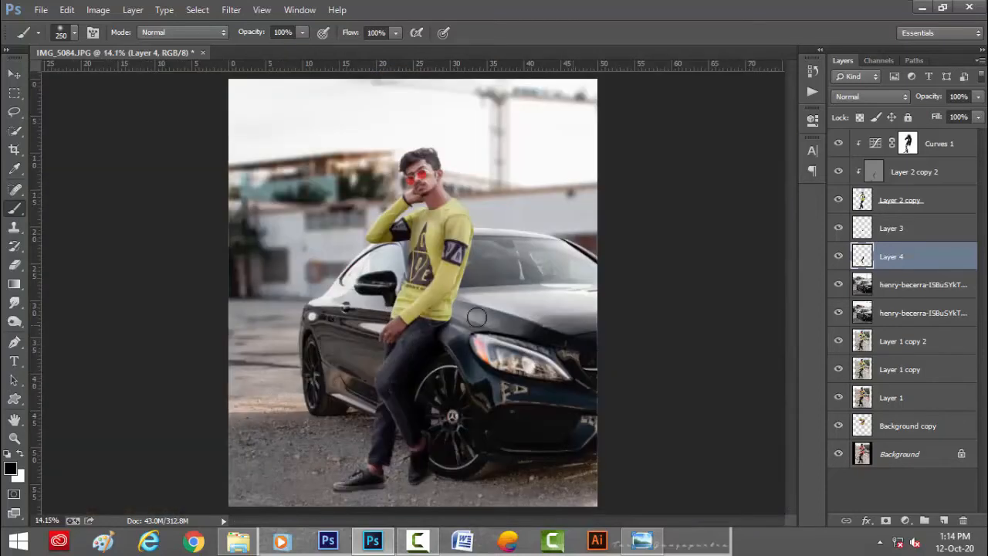
Step: Try a reduced opacity for the shadow on Layer 4
click(14, 74)
click(978, 96)
drag(978, 112, 949, 118)
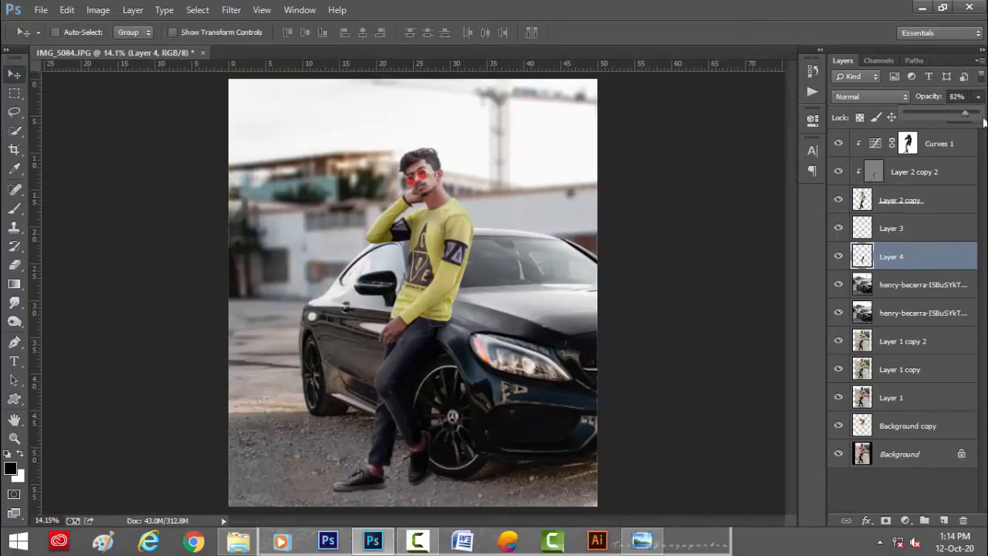
click(16, 93)
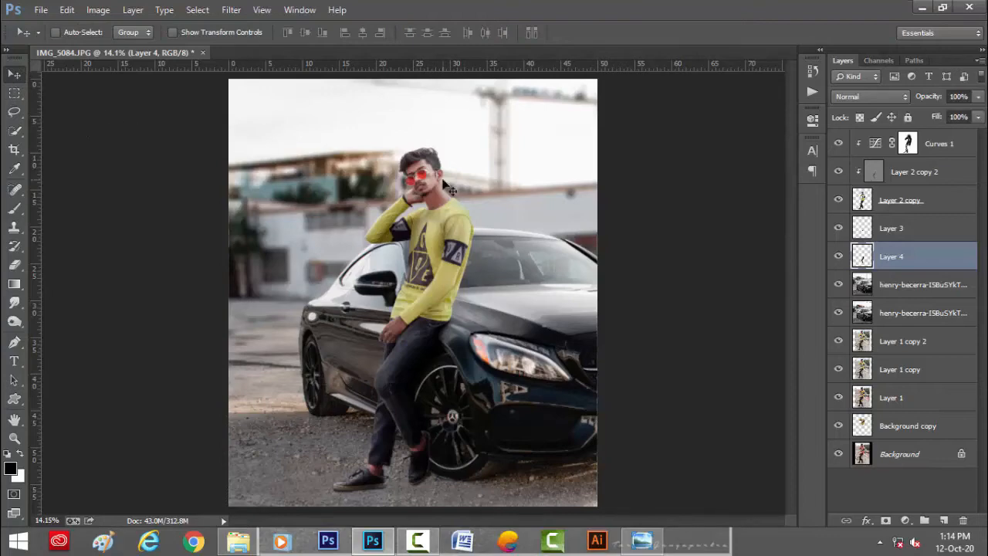
Step: Burn the thighs and lower legs of the jeans on Layer 2 copy 2 at 36% midtones exposure
scroll(444, 182, up, 5)
scroll(479, 190, down, 1)
key(ctrl+0)
click(894, 180)
click(18, 319)
scroll(388, 378, up, 2)
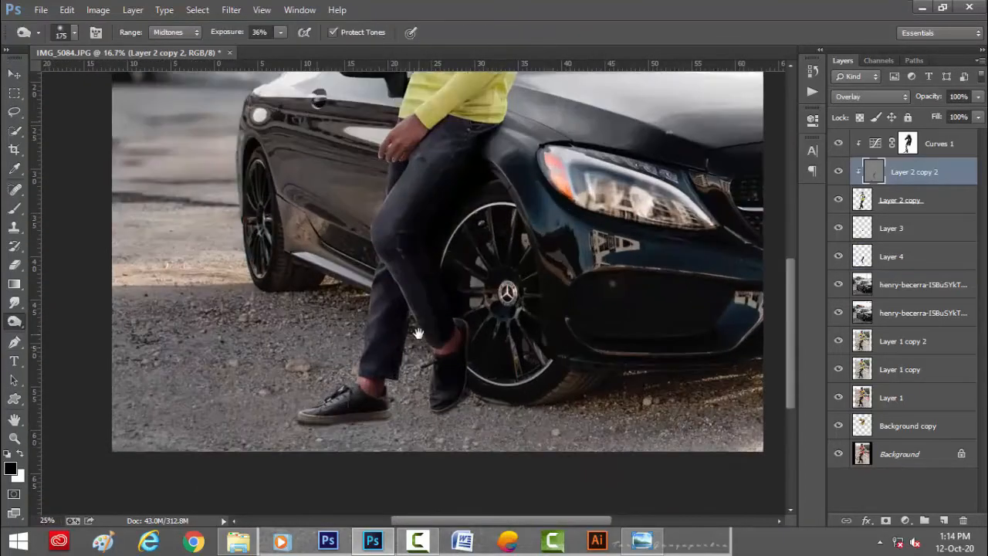
drag(418, 334, 432, 415)
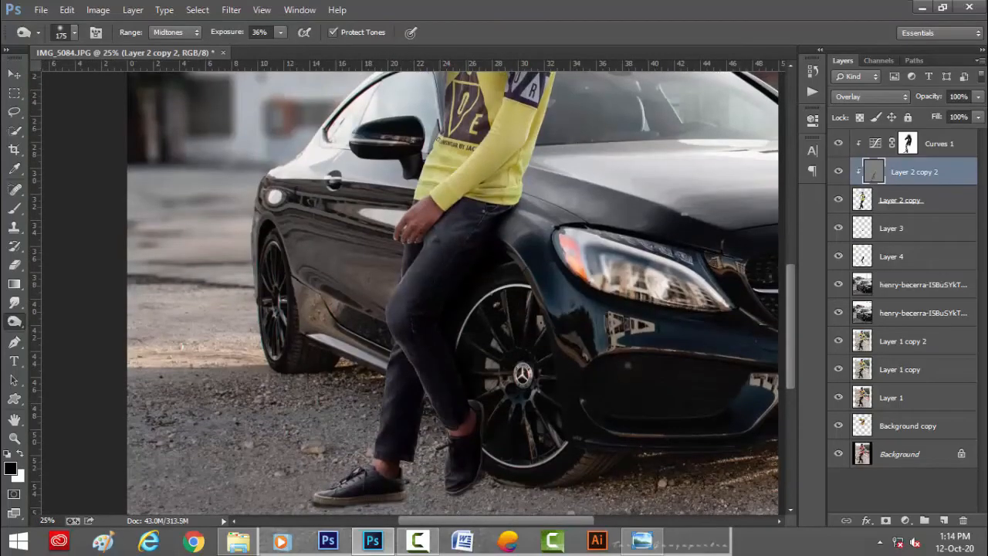
drag(472, 284, 393, 459)
Step: Burn the yellow shirt around the near sleeve's edges and armpit and along the raised arm's sleeve
scroll(372, 379, up, 1)
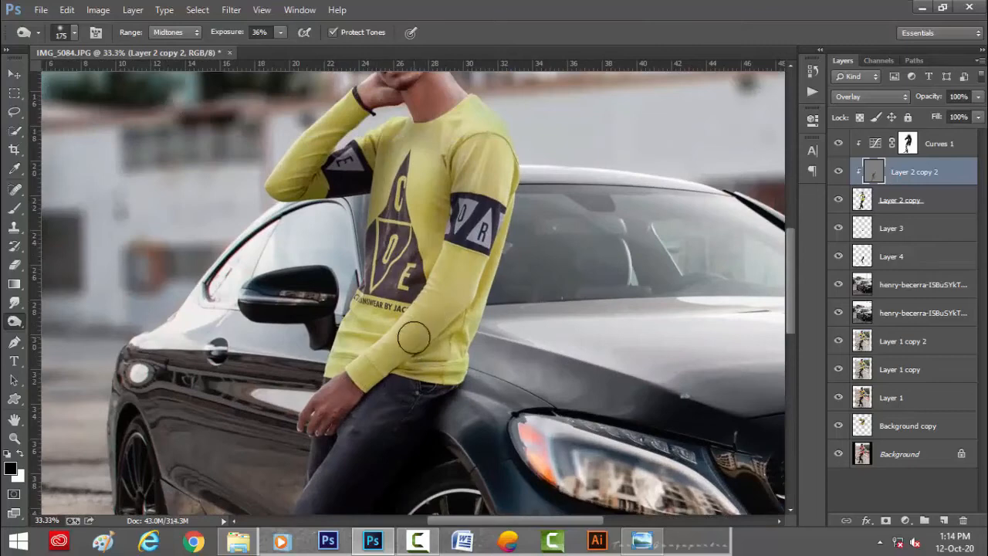
drag(467, 269, 463, 268)
key(bracketright)
key(bracketright)
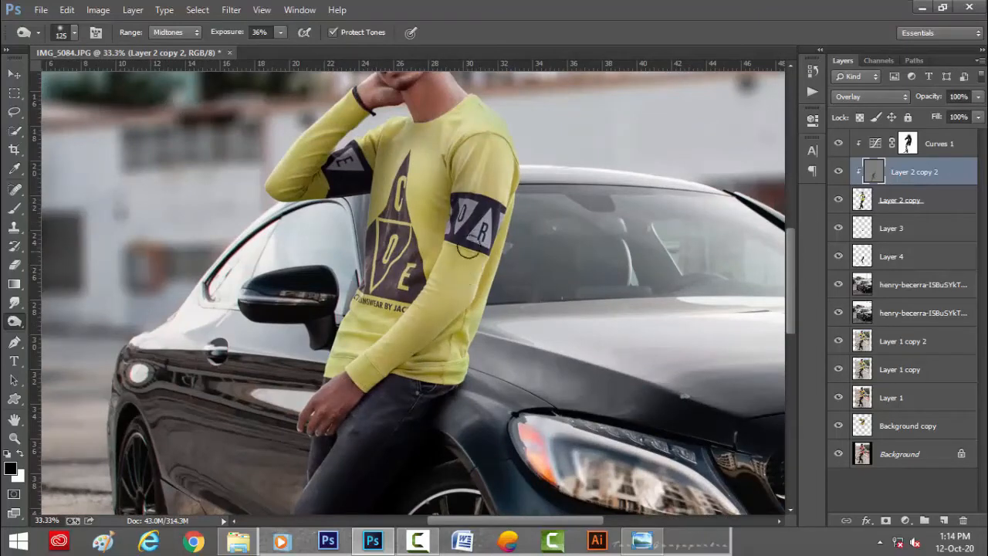
drag(452, 166, 446, 235)
drag(317, 186, 342, 122)
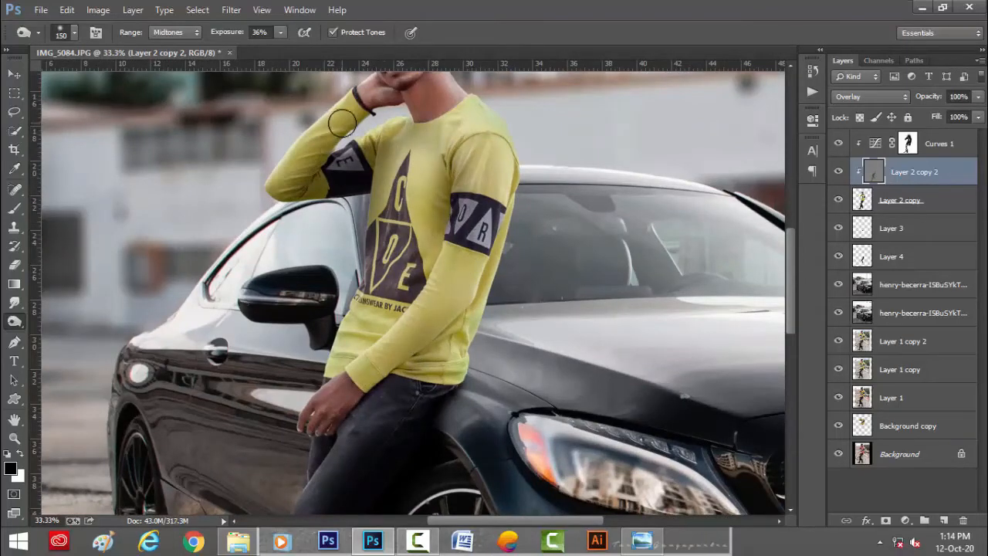
Step: Burn the far side of the shirt's chest and the lowered sleeve down to the wrist with a 175–200 px brush
drag(383, 180, 351, 319)
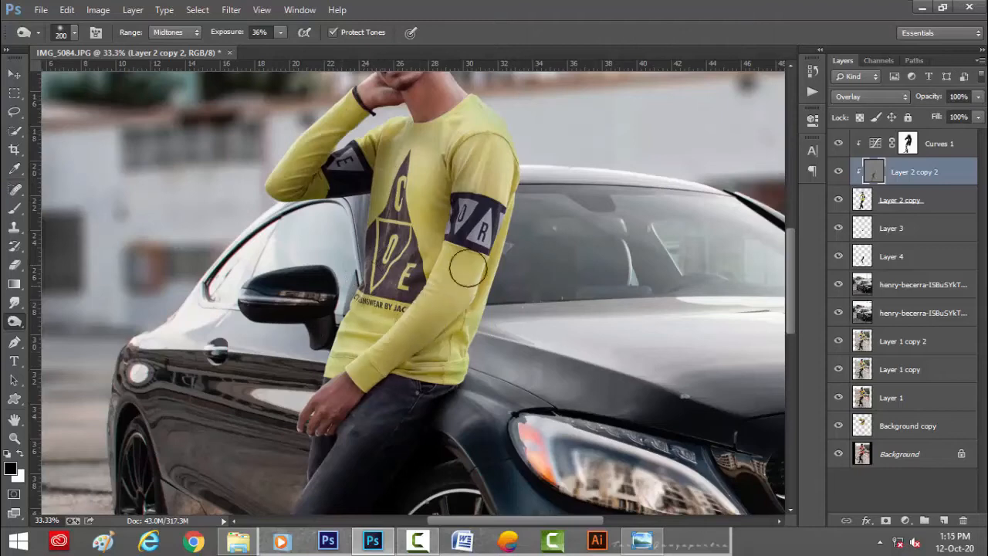
drag(468, 268, 355, 389)
scroll(453, 313, up, 1)
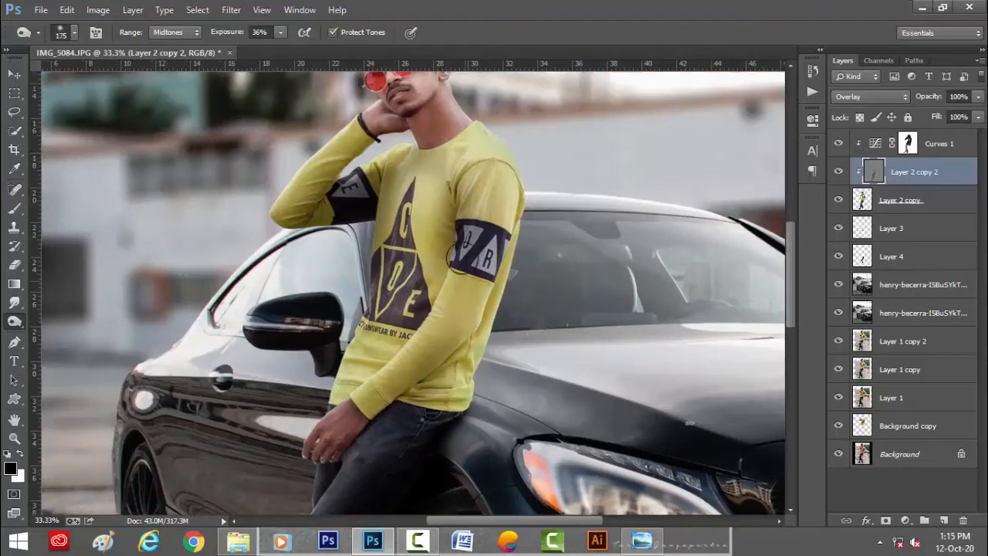
scroll(417, 325, down, 2)
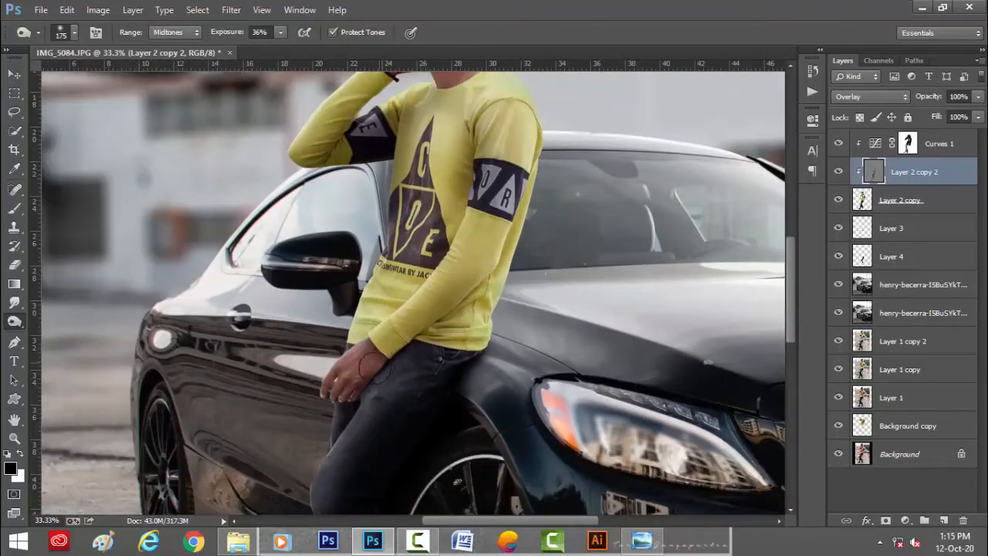
Step: Dodge highlights onto the lowered hand and forearm sleeve with an 80 px brush at 46% midtones exposure
right_click(21, 322)
click(65, 322)
scroll(367, 374, up, 1)
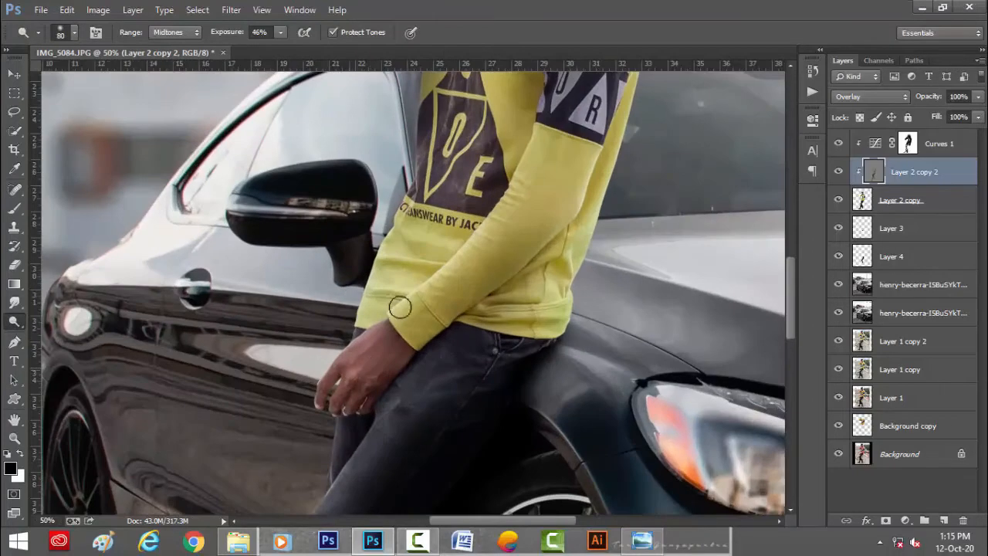
drag(400, 310, 374, 377)
drag(509, 233, 470, 324)
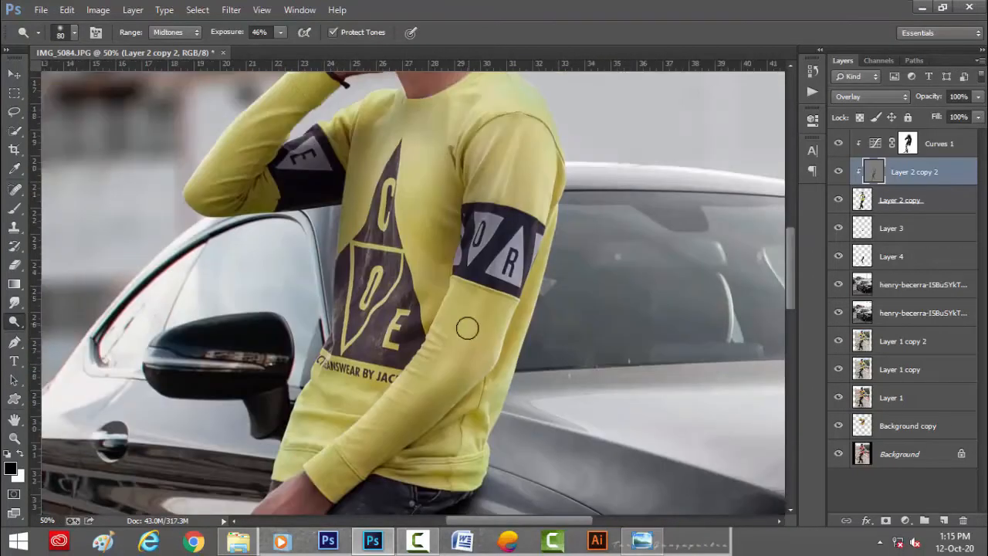
Step: Dodge the highlights on the near shoulder, the armband and the lit edge of the lowered sleeve
drag(514, 172, 511, 201)
drag(485, 280, 518, 242)
drag(411, 391, 445, 344)
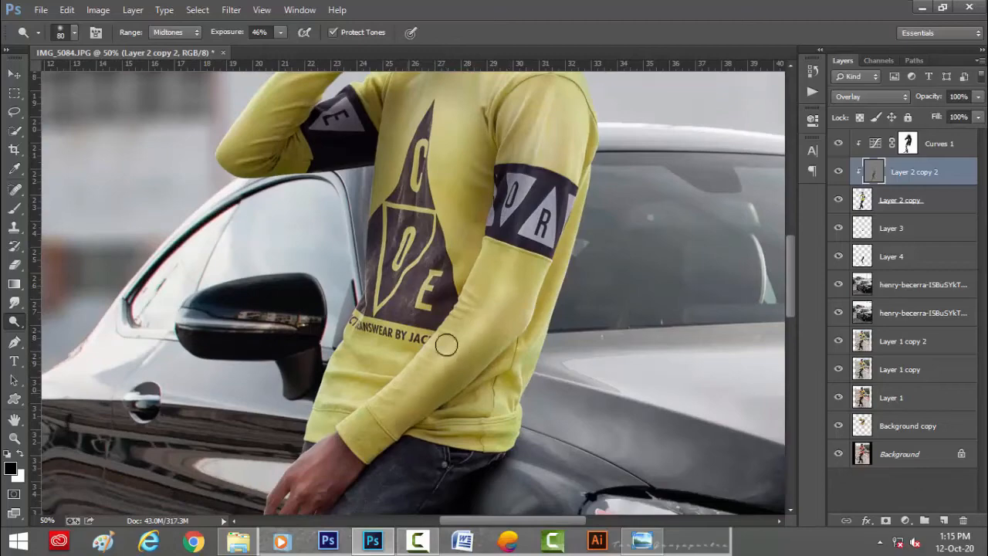
scroll(481, 253, down, 1)
drag(483, 250, 449, 352)
scroll(418, 264, up, 1)
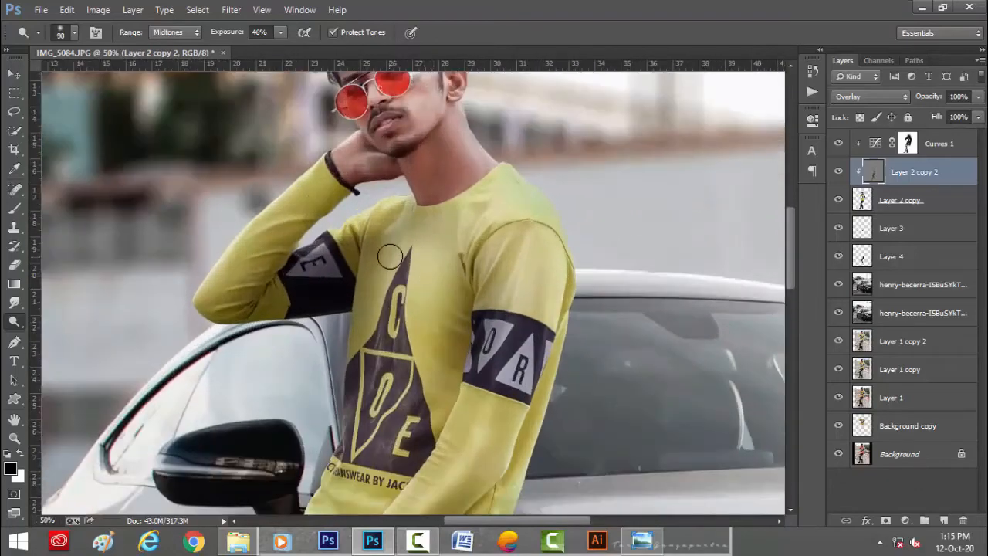
Step: Dodge the upper chest of the shirt from the collar across toward the near shoulder with a 90 px brush
mouse_move(389, 256)
mouse_down()
mouse_move(398, 322)
mouse_move(430, 328)
mouse_move(421, 337)
mouse_move(450, 291)
mouse_up()
scroll(422, 338, down, 1)
key(bracketright)
key(bracketright)
key(bracketright)
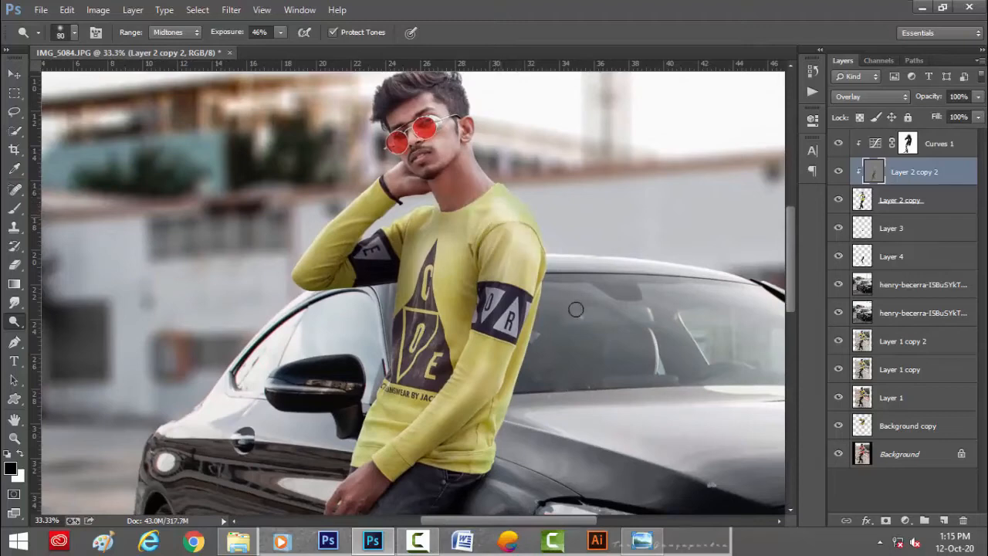
scroll(368, 260, up, 1)
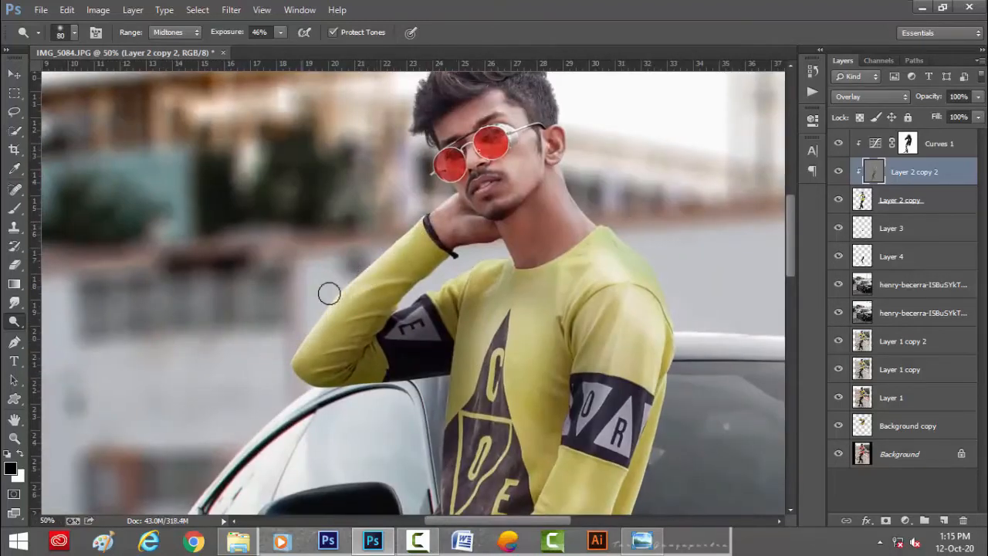
Step: Dodge the man's forehead with an 80 px brush at 46% midtones exposure
scroll(386, 263, down, 2)
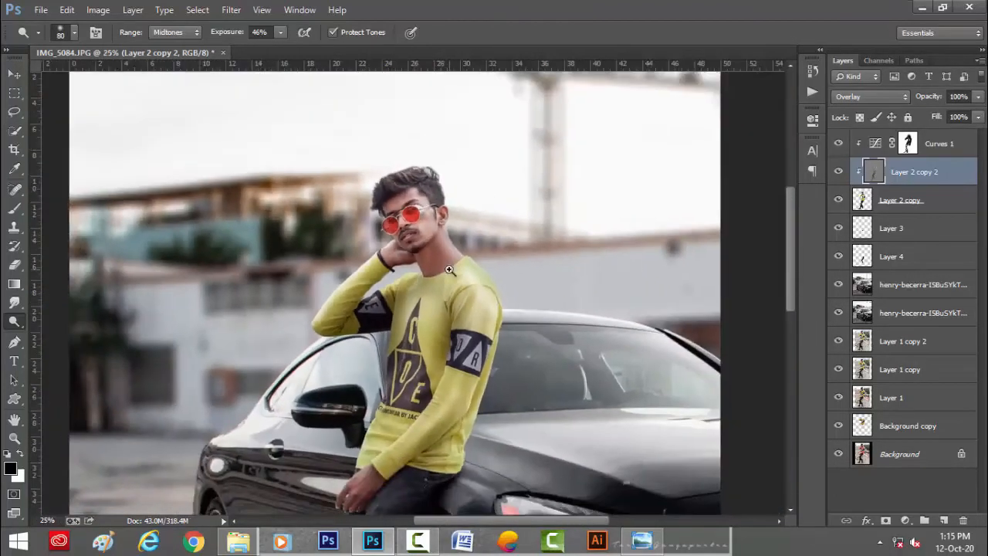
scroll(470, 247, up, 2)
scroll(436, 216, up, 1)
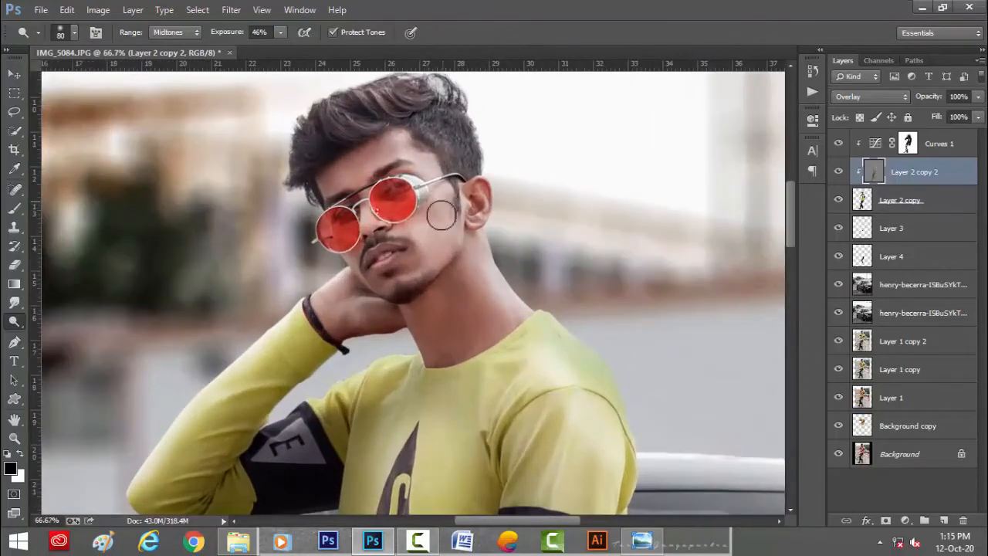
drag(362, 169, 403, 145)
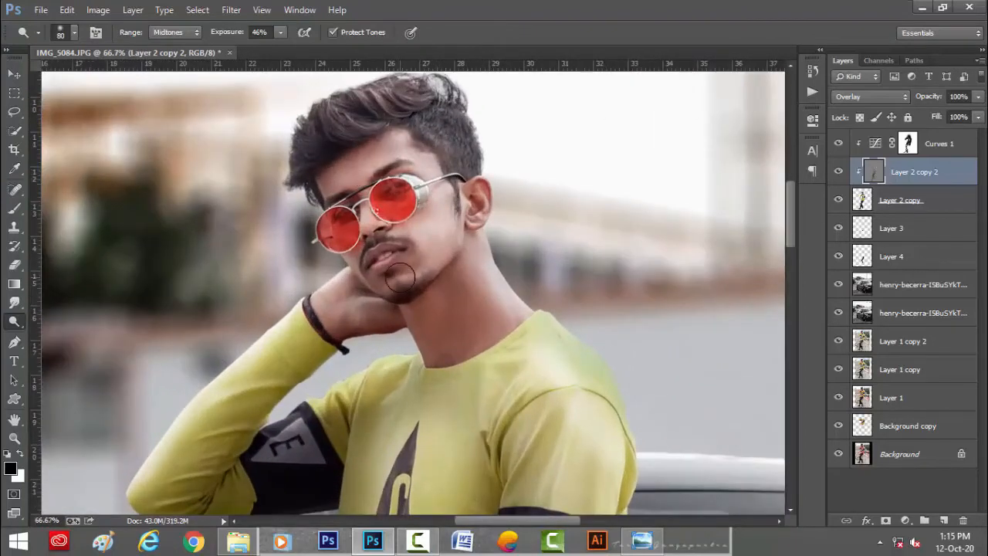
key(ctrl+0)
Step: Dodge the man's neck between the jaw and the shirt collar
scroll(374, 163, up, 4)
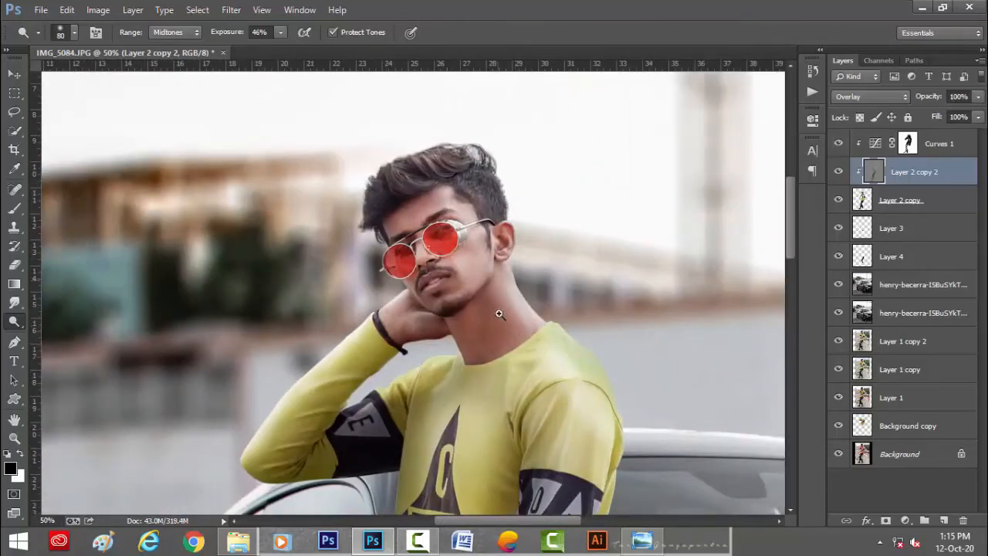
click(499, 314)
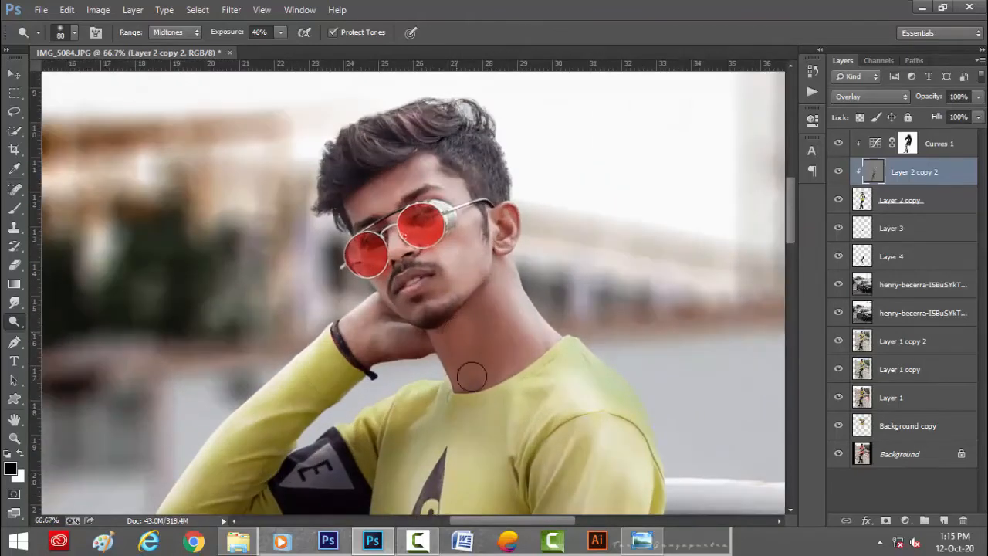
key(bracketleft)
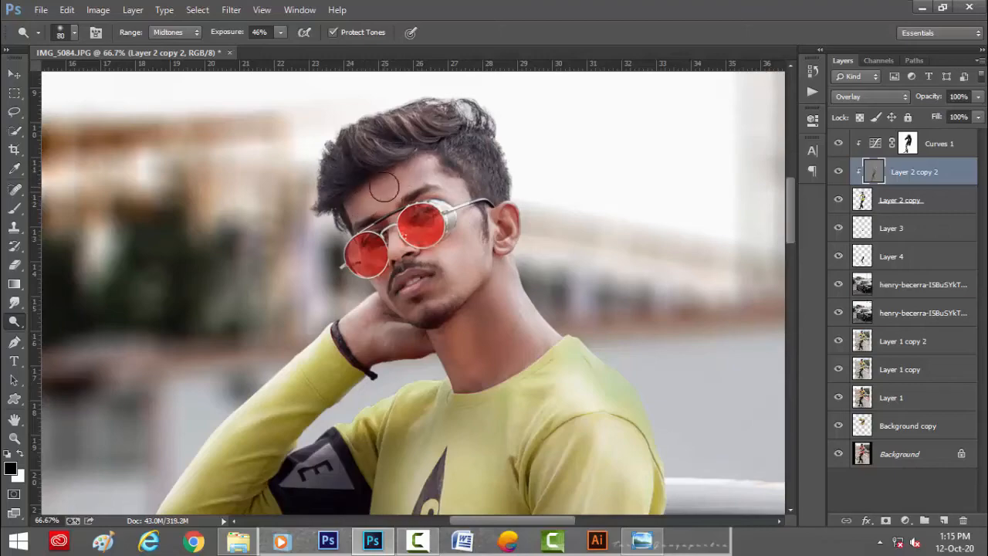
key(ctrl+0)
click(16, 75)
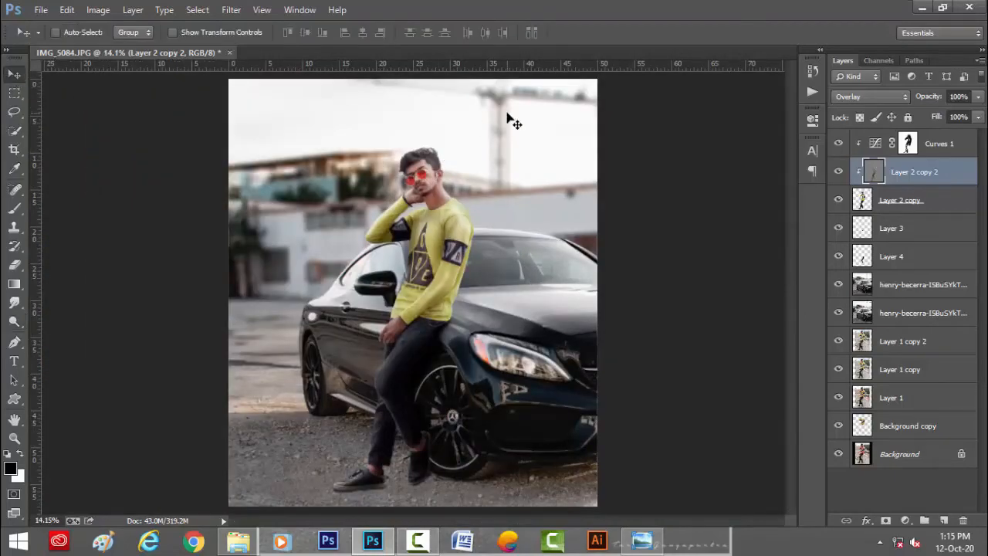
Step: Raise the opacity of the shoe contact-shadow layer, Layer 3, to 100%
scroll(375, 501, up, 5)
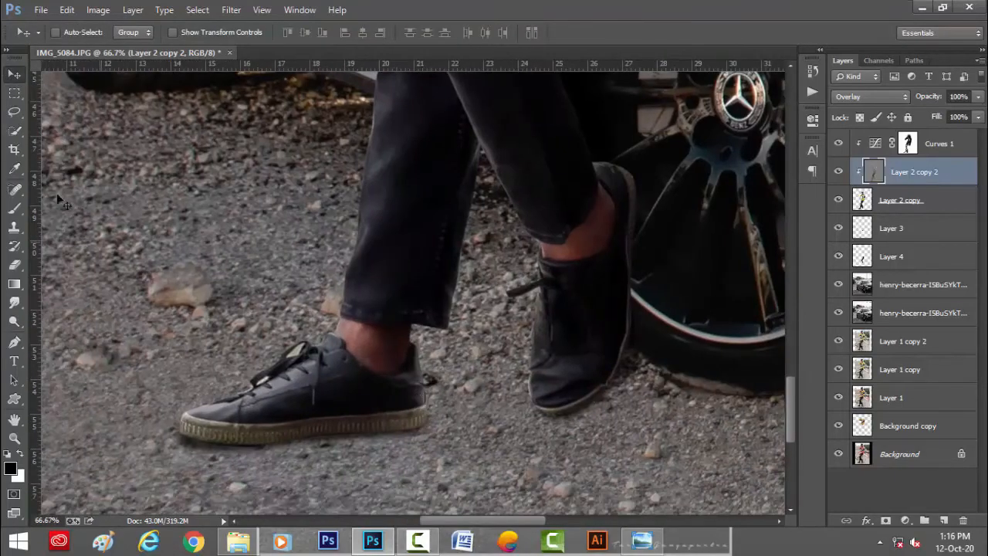
click(914, 228)
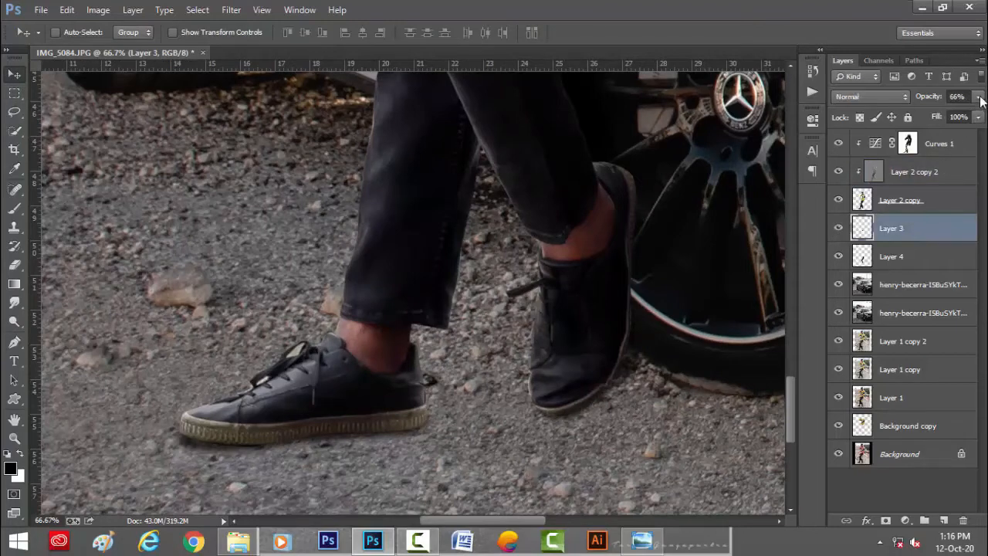
drag(980, 98, 982, 114)
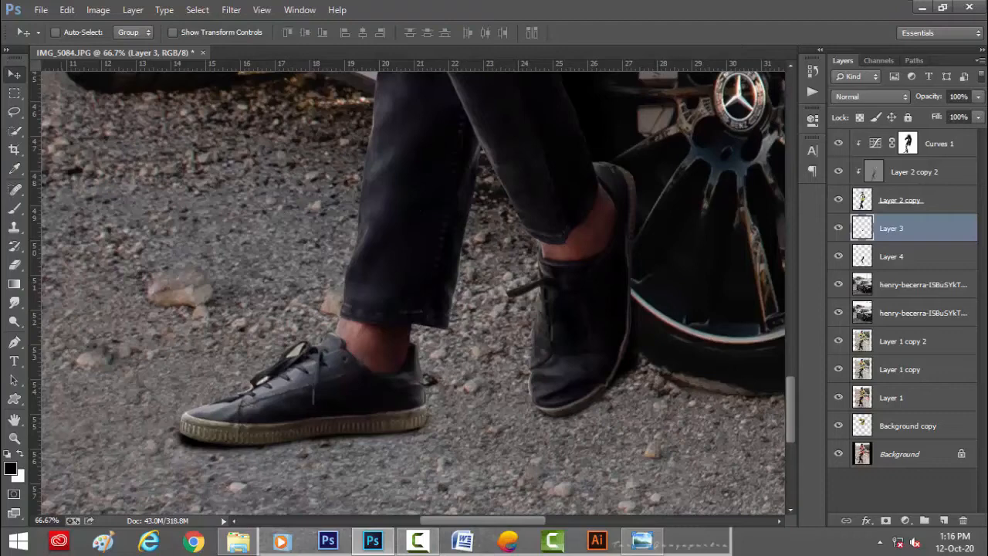
Step: Erase the excess shadow around the toe of the forward shoe on Layer 3 with a 20 px eraser
click(14, 266)
scroll(212, 413, up, 1)
drag(180, 421, 274, 392)
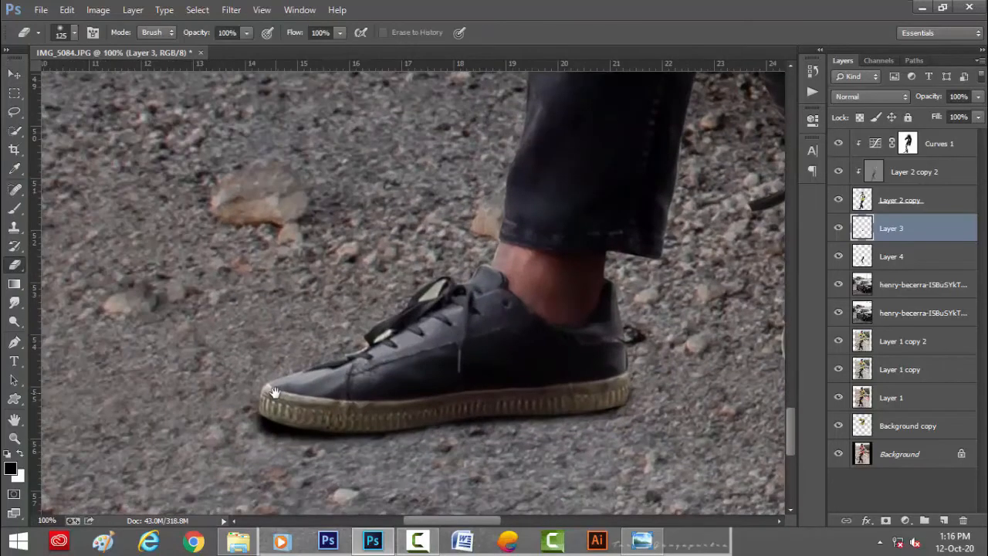
key(bracketleft)
key(bracketleft)
key(bracketleft)
key(bracketleft)
key(bracketleft)
key(bracketleft)
key(bracketleft)
key(bracketleft)
key(bracketleft)
key(bracketleft)
key(bracketleft)
key(bracketleft)
key(bracketleft)
drag(253, 423, 295, 415)
key(ctrl+z)
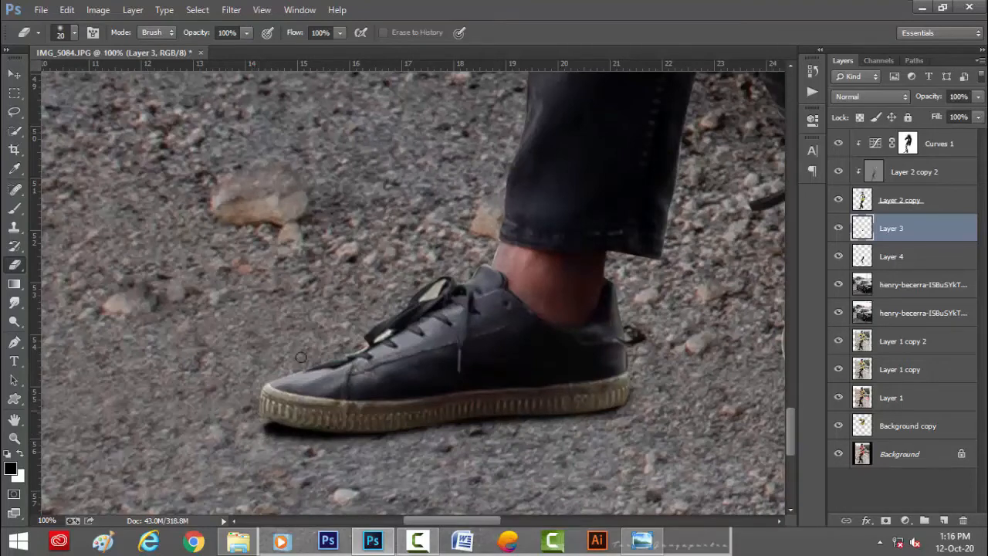
Step: Set the opacity of the contact-shadow layer, Layer 3, to 96%
drag(651, 304, 298, 354)
drag(557, 372, 499, 374)
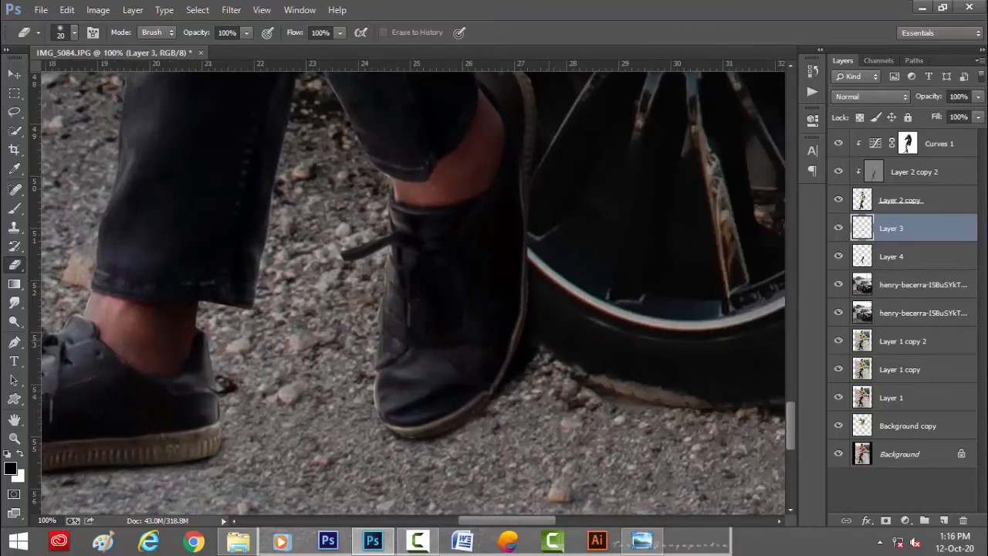
key(v)
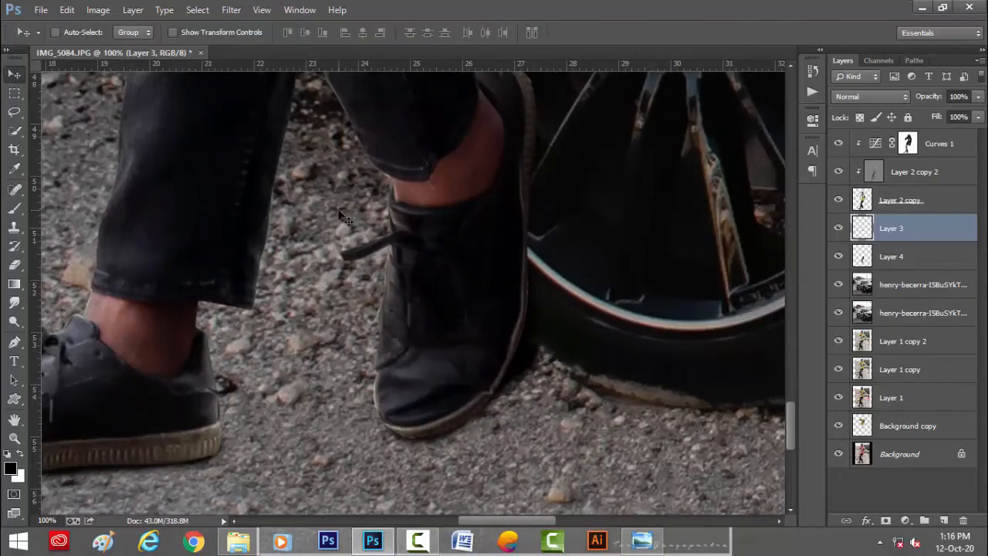
key(ctrl+0)
drag(979, 101, 977, 116)
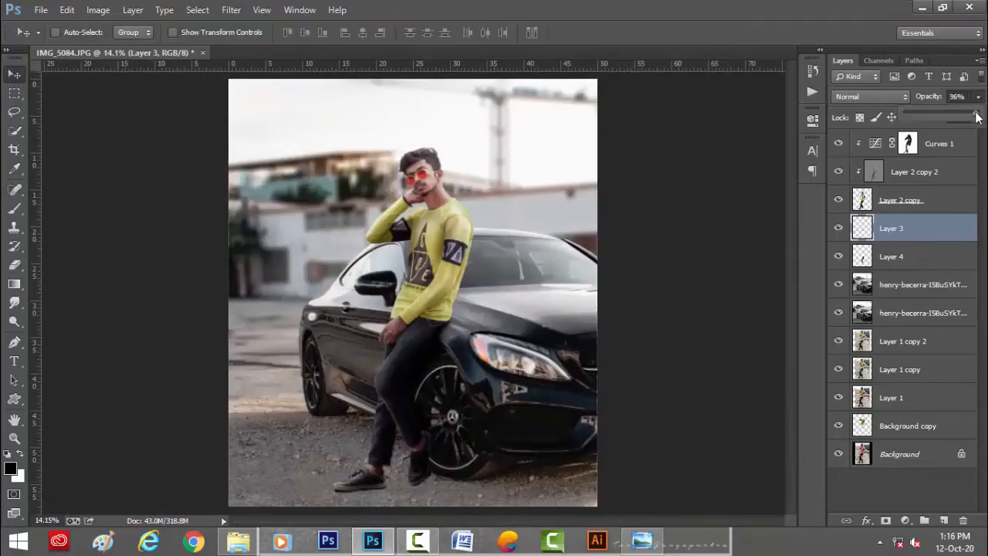
click(958, 152)
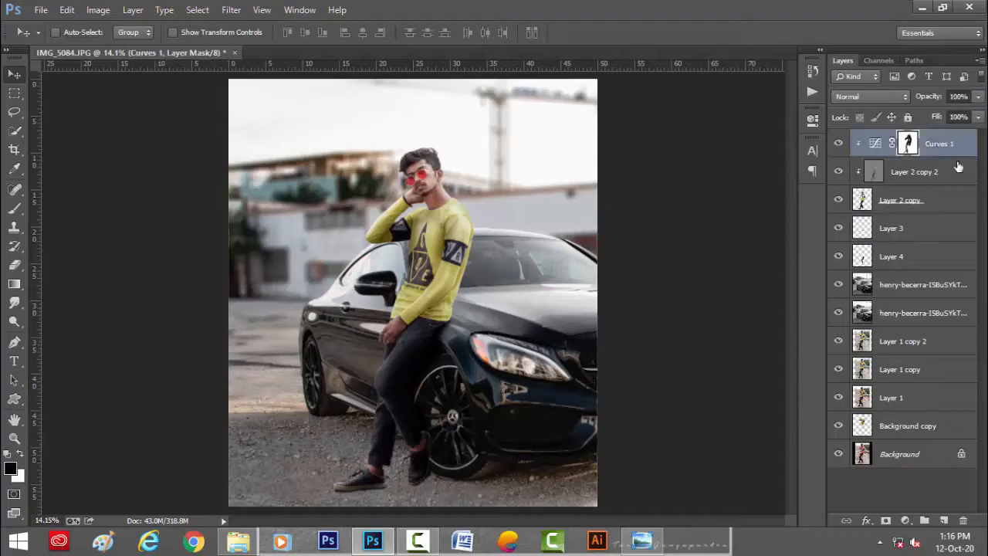
scroll(424, 182, up, 3)
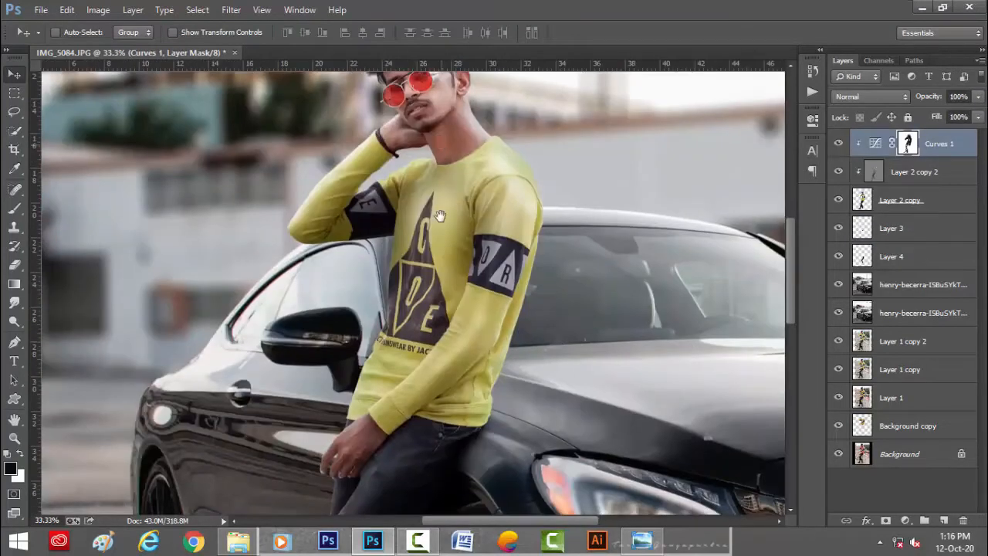
key(ctrl+0)
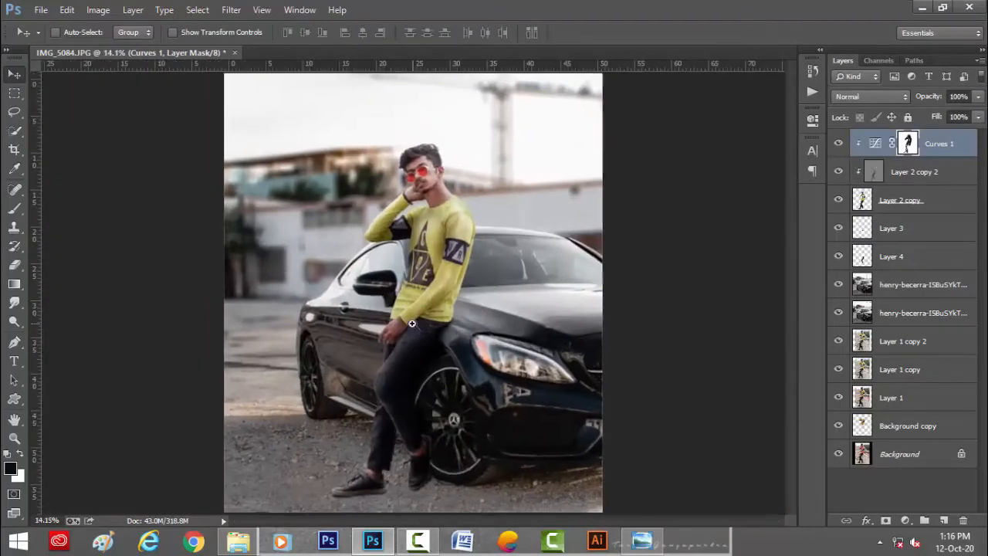
scroll(420, 327, up, 3)
click(15, 303)
click(15, 321)
click(915, 172)
mouse_move(359, 352)
mouse_down()
mouse_move(387, 329)
mouse_move(498, 297)
mouse_move(524, 261)
mouse_move(515, 275)
mouse_up()
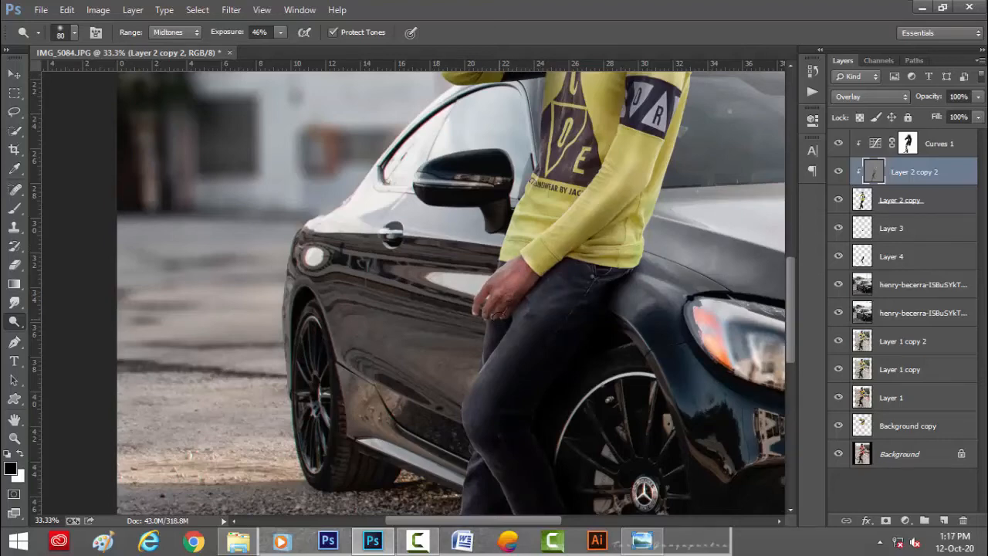
key(ctrl+0)
click(5, 69)
Step: Stamp all visible layers into a new merged layer above Curves 1 and duplicate it
click(931, 147)
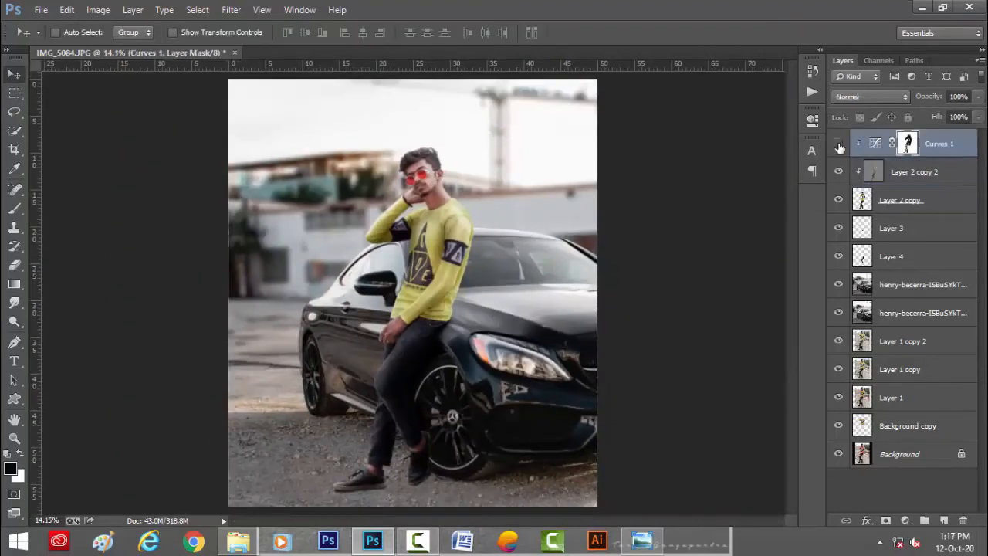
key(ctrl+alt+shift+e)
key(ctrl+j)
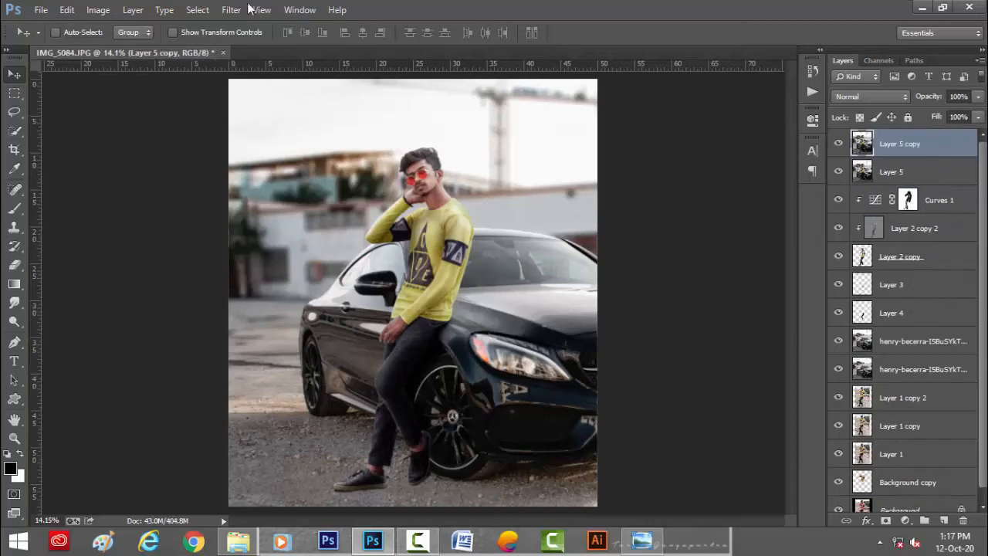
Step: Open the Camera Raw filter on the merged copy and raise its sharpening amount
click(231, 10)
click(309, 95)
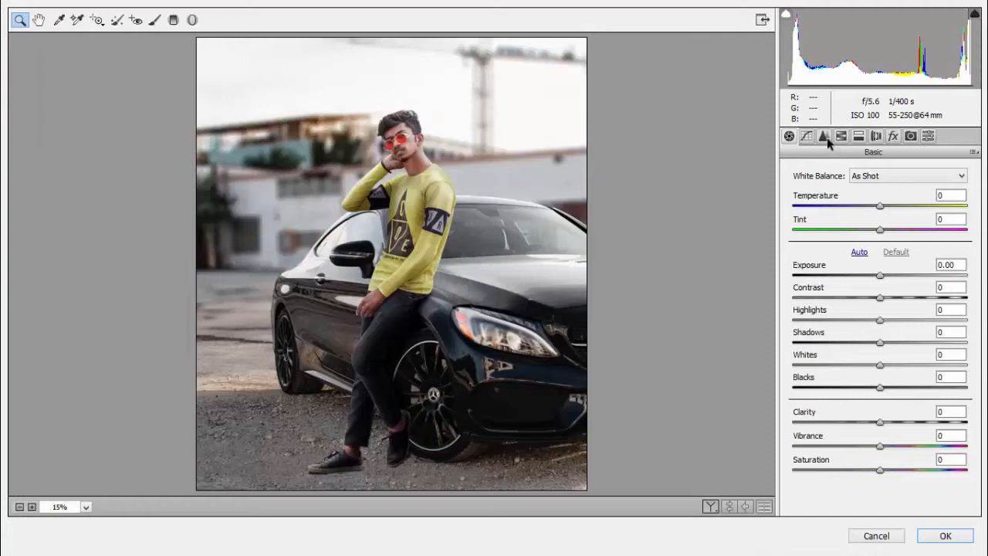
click(824, 137)
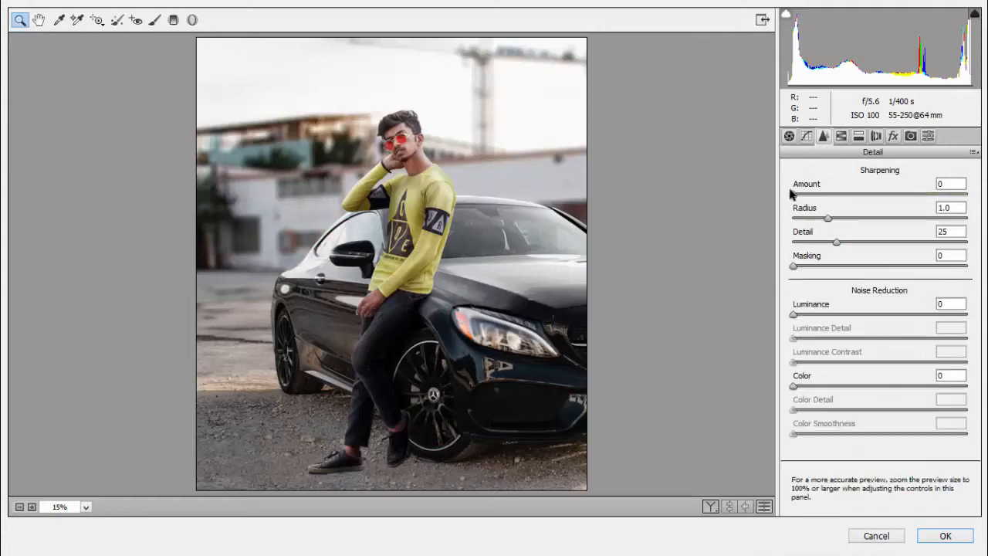
drag(791, 193, 861, 200)
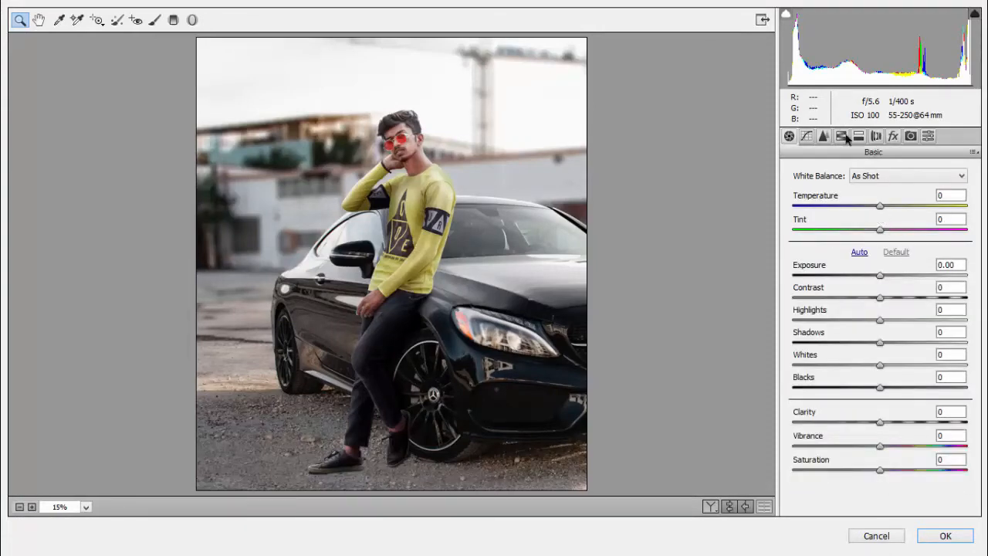
Step: Set the HSL saturation of Oranges to -11 and of Yellows to +44
click(843, 137)
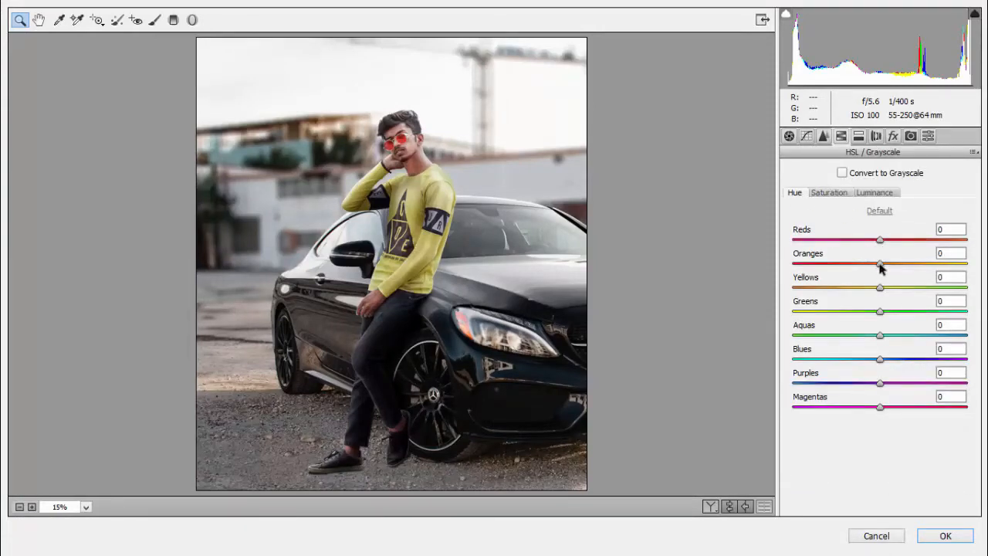
click(880, 263)
click(824, 195)
drag(881, 263, 926, 282)
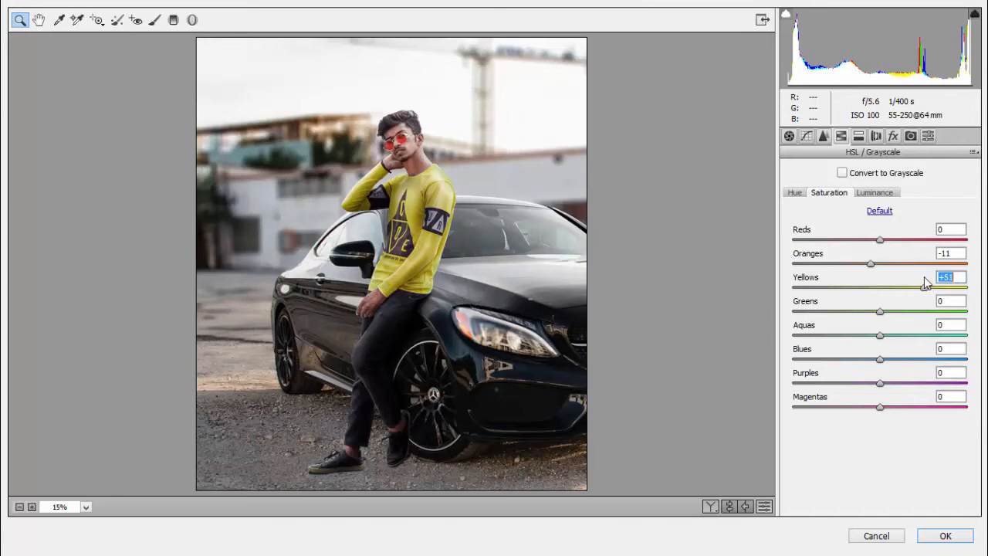
Step: Set the Blues saturation to -100 and reset the tested Greens, Aquas, Purples and Magentas to 0
drag(881, 312, 983, 342)
double_click(966, 335)
double_click(885, 313)
drag(880, 361, 691, 349)
drag(879, 385, 885, 406)
double_click(870, 383)
double_click(885, 407)
Step: Set the Oranges luminance to +40, with saturation at +12 for Reds and -3 for Oranges
drag(880, 240, 677, 240)
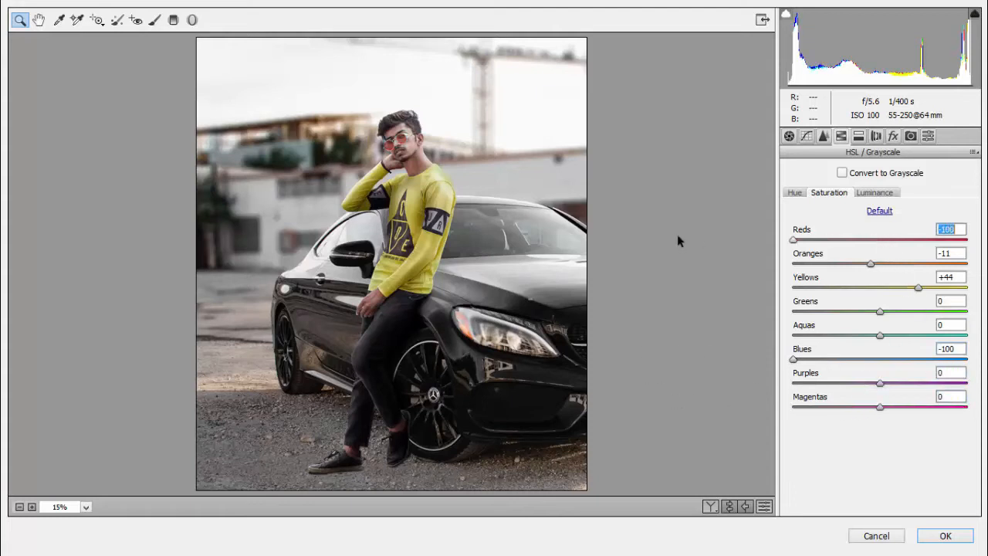
drag(746, 261, 915, 265)
click(873, 192)
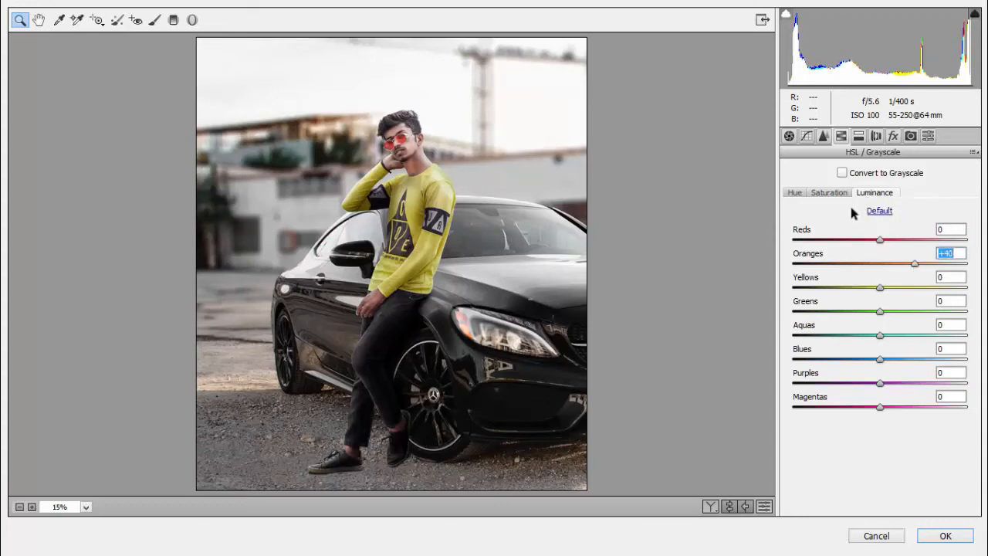
click(829, 192)
drag(868, 239, 875, 270)
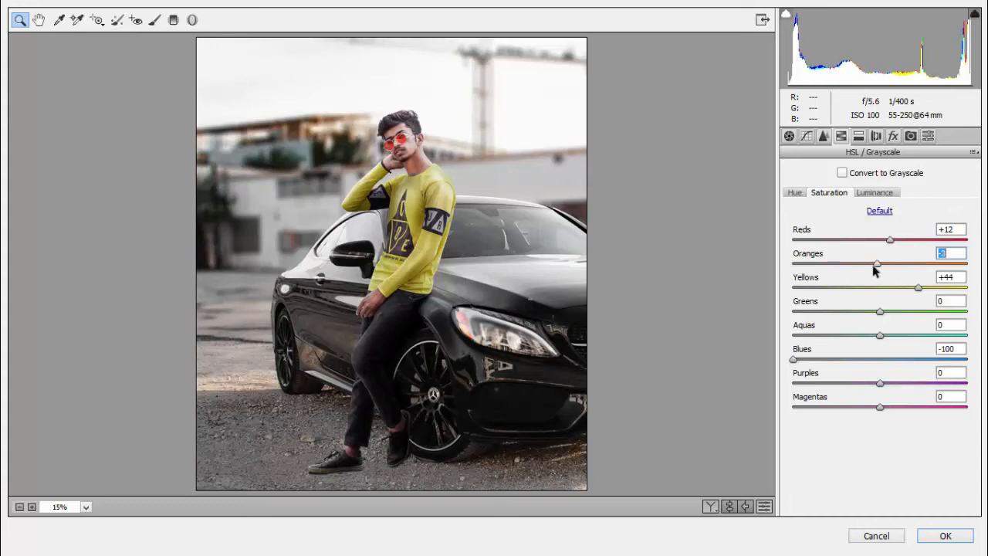
click(868, 192)
click(794, 192)
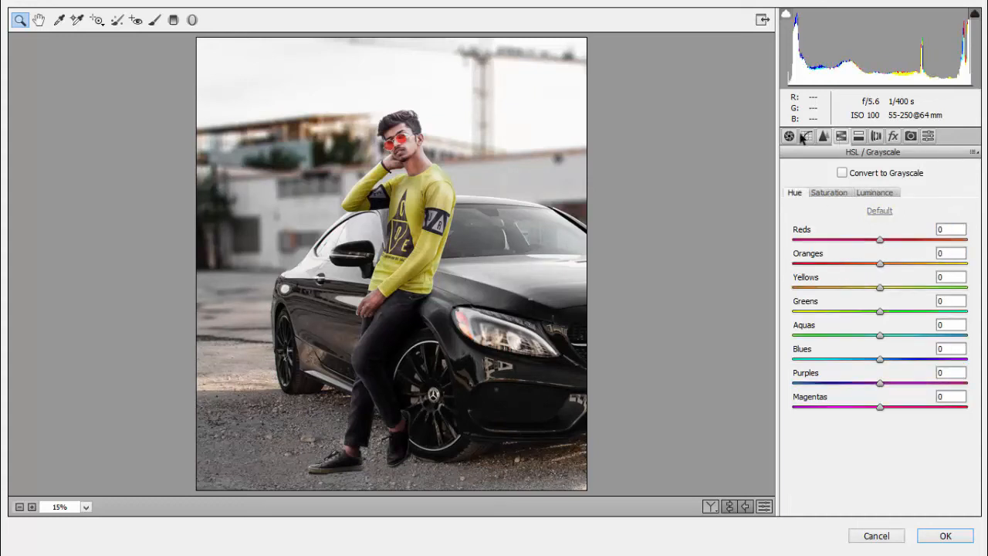
Step: Add a graduated filter from the photo's lower edge up to the man's hand at -1.55 exposure, apply it, and compare before and after
click(790, 135)
click(174, 21)
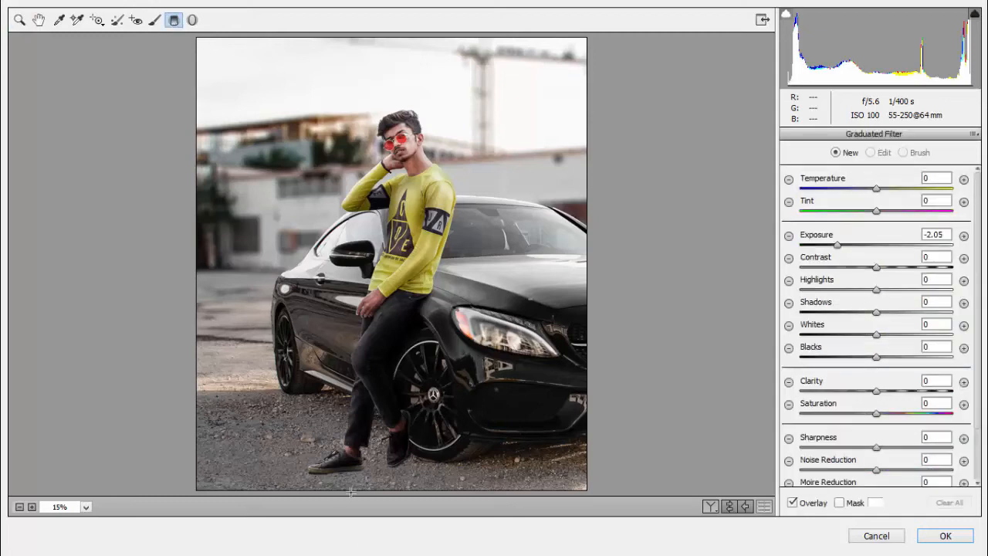
drag(351, 492, 351, 295)
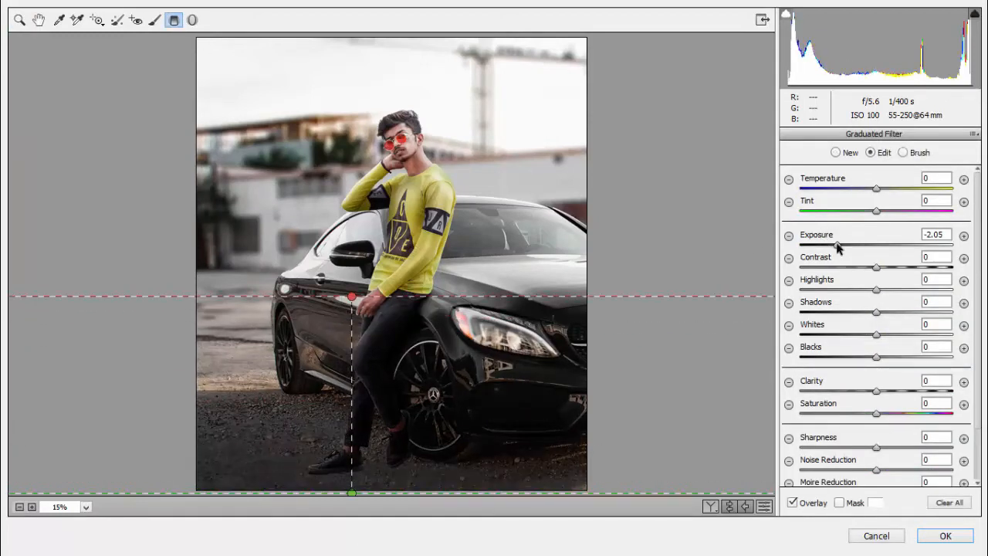
mouse_move(838, 246)
mouse_down()
mouse_move(821, 244)
mouse_move(856, 245)
mouse_move(847, 244)
mouse_up()
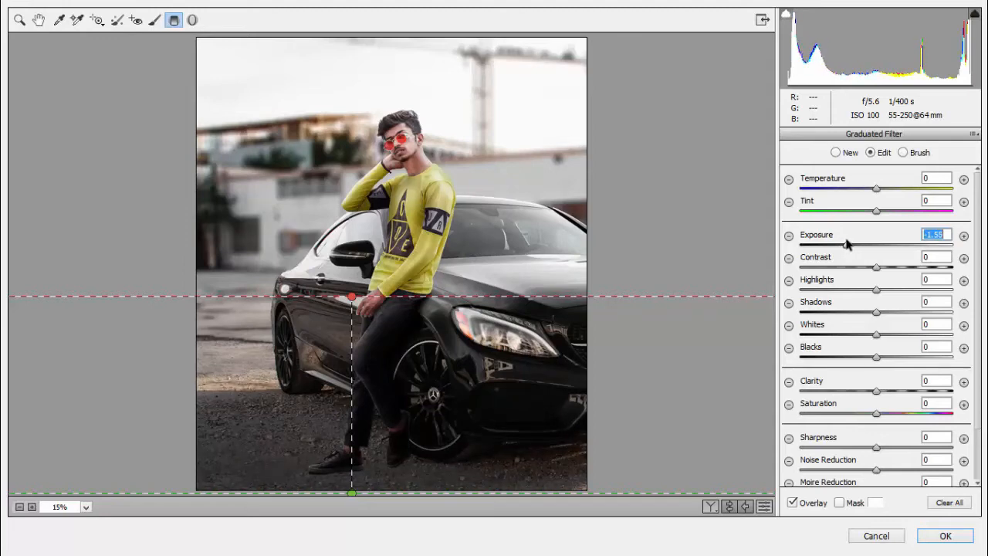
click(953, 541)
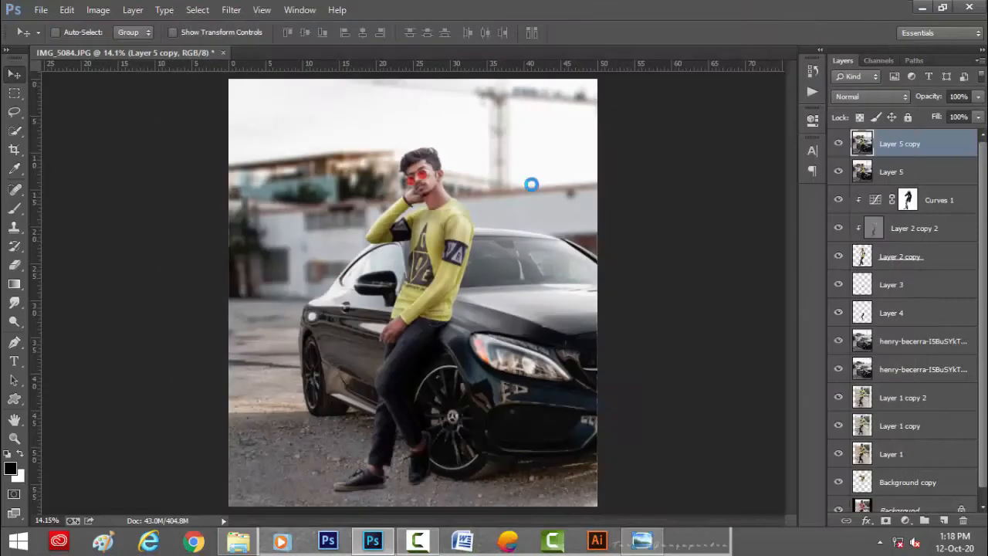
click(838, 145)
click(838, 144)
Step: Duplicate the man's cut-out layer, move one copy to the top of the stack and darken it completely to black with Hue/Saturation
click(864, 257)
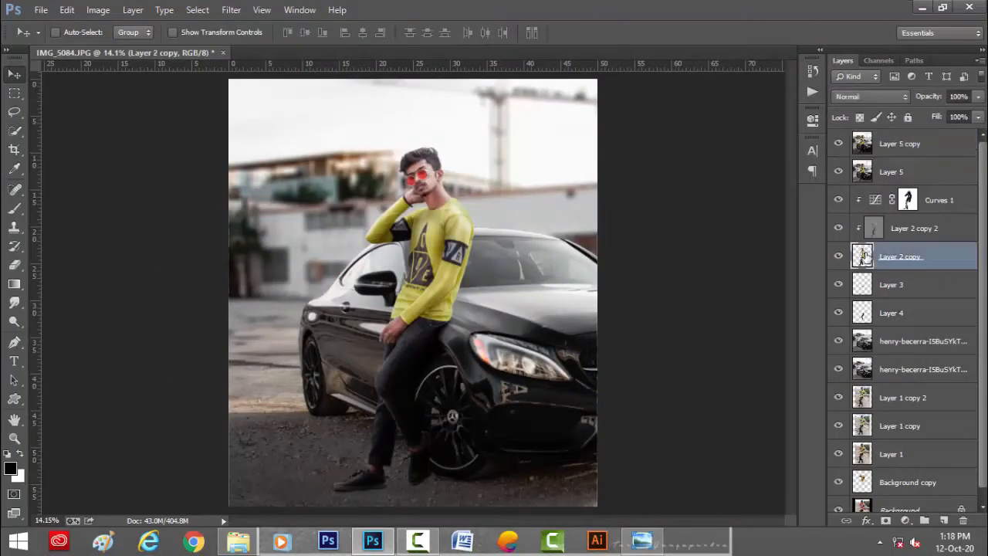
key(ctrl+j)
drag(906, 288, 906, 130)
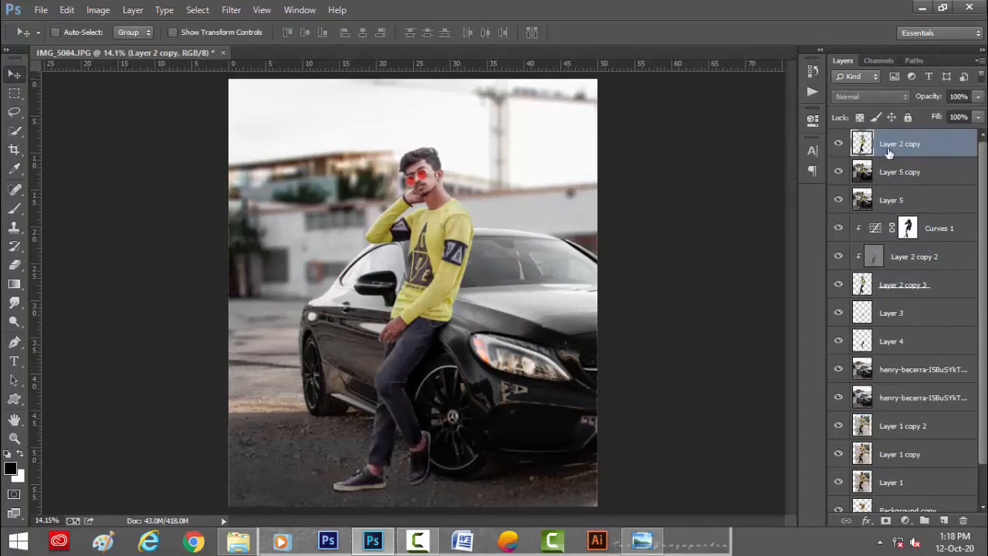
key(ctrl+u)
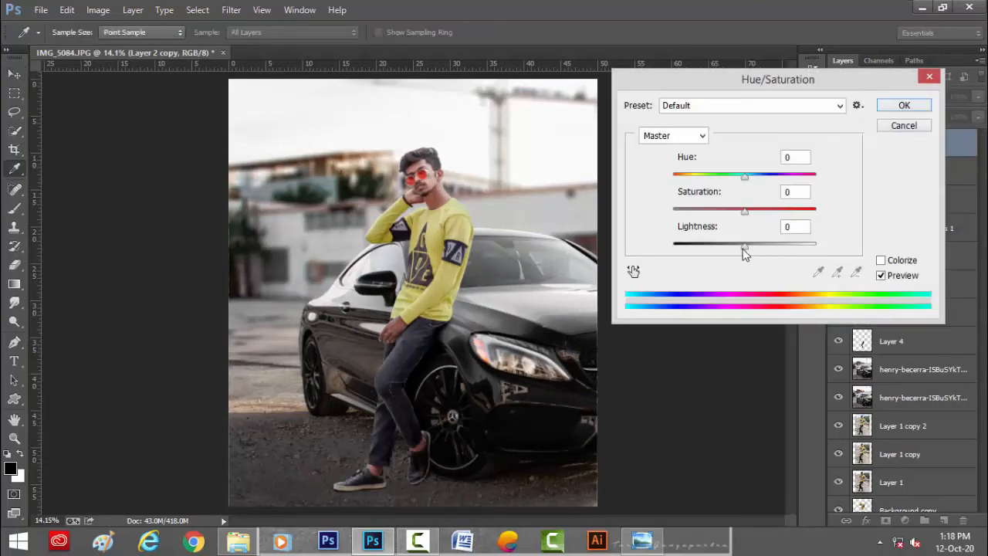
drag(746, 249, 673, 249)
click(895, 105)
Step: Free-transform the black silhouette into a flattened, slanted shadow stretching from the man's shoes across the ground past the photo's left edge
key(ctrl+t)
drag(404, 147, 218, 423)
ctrl+click(358, 479)
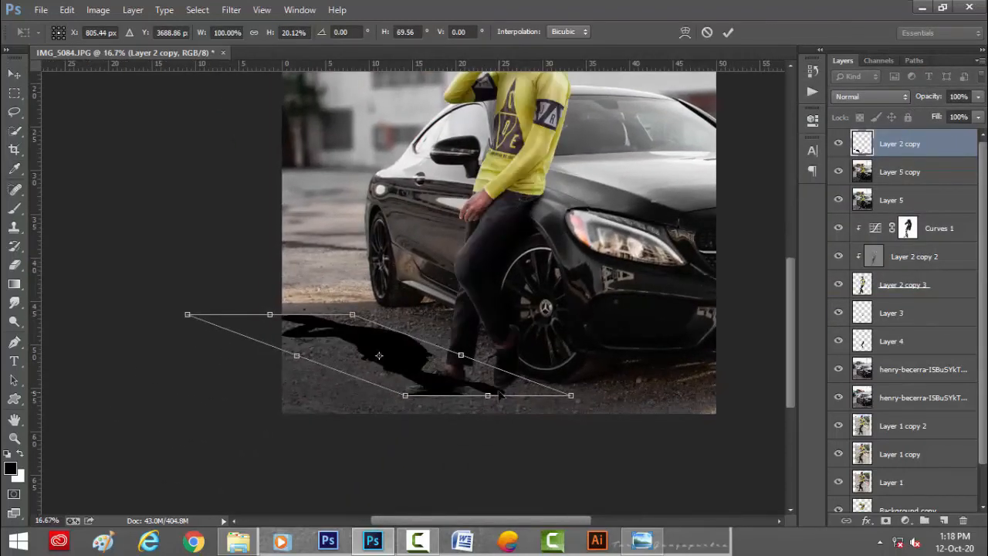
drag(496, 392, 407, 392)
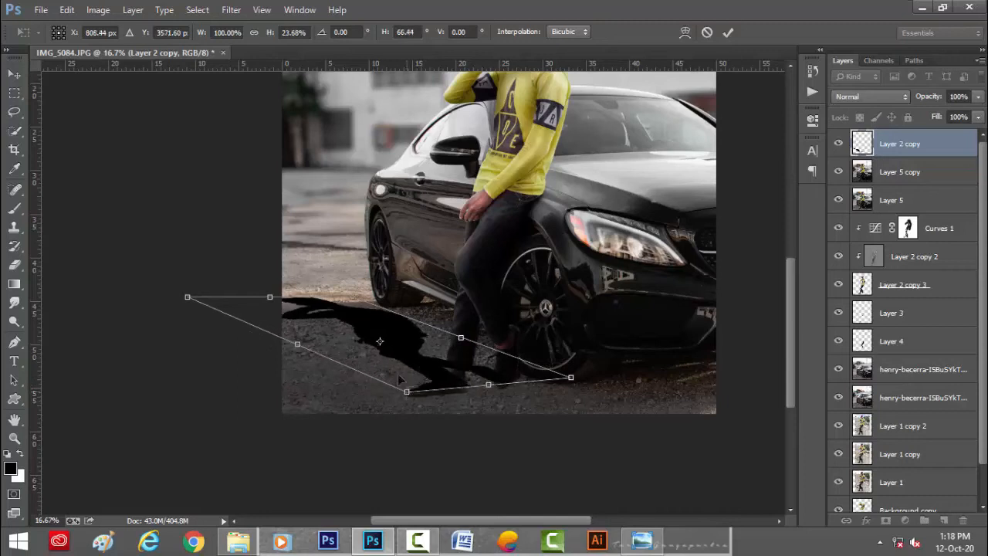
drag(274, 302, 135, 320)
click(728, 32)
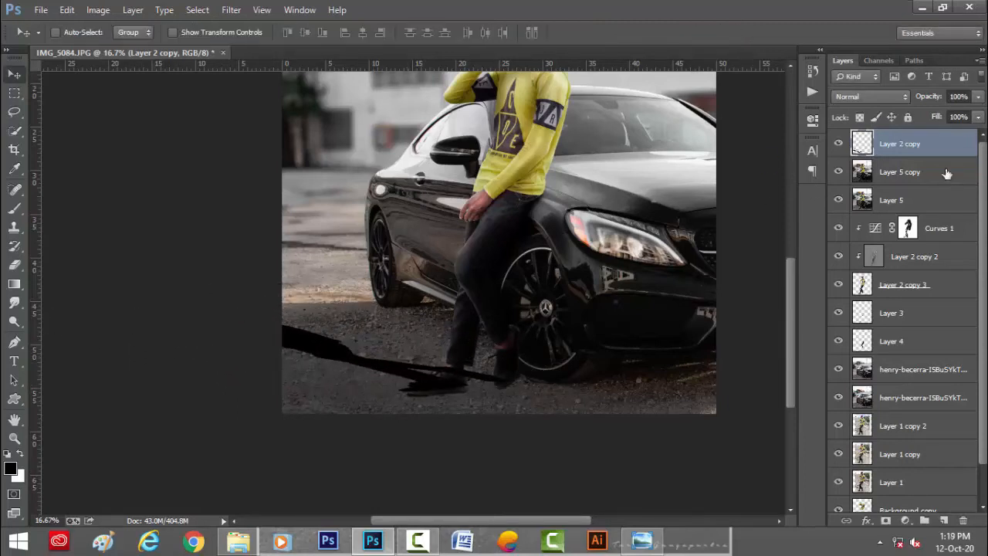
Step: Load the man's outline as a selection and erase the black shadow where it covers his front shoe and ankle
ctrl+click(862, 289)
ctrl+click(469, 369)
ctrl+click(470, 368)
drag(469, 369, 532, 296)
ctrl+click(466, 292)
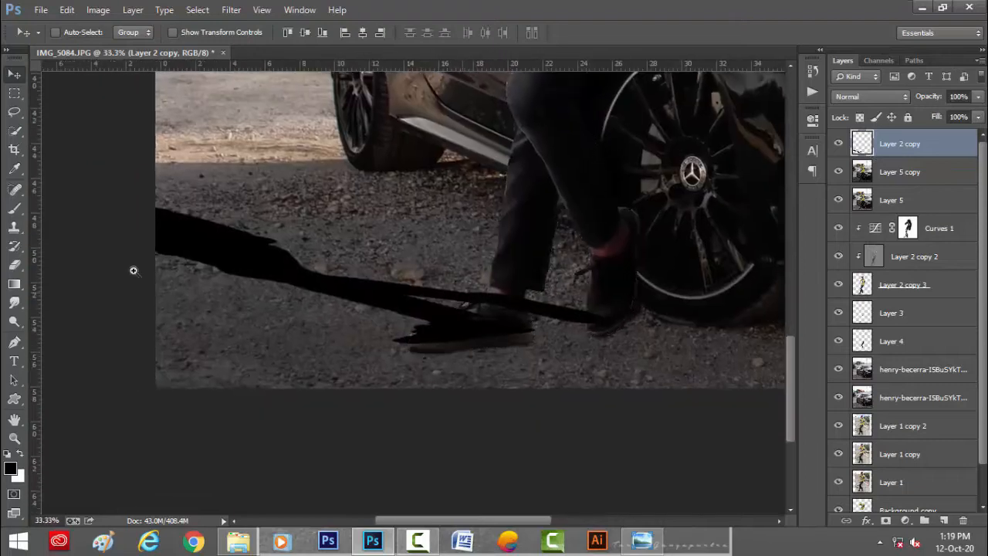
click(17, 265)
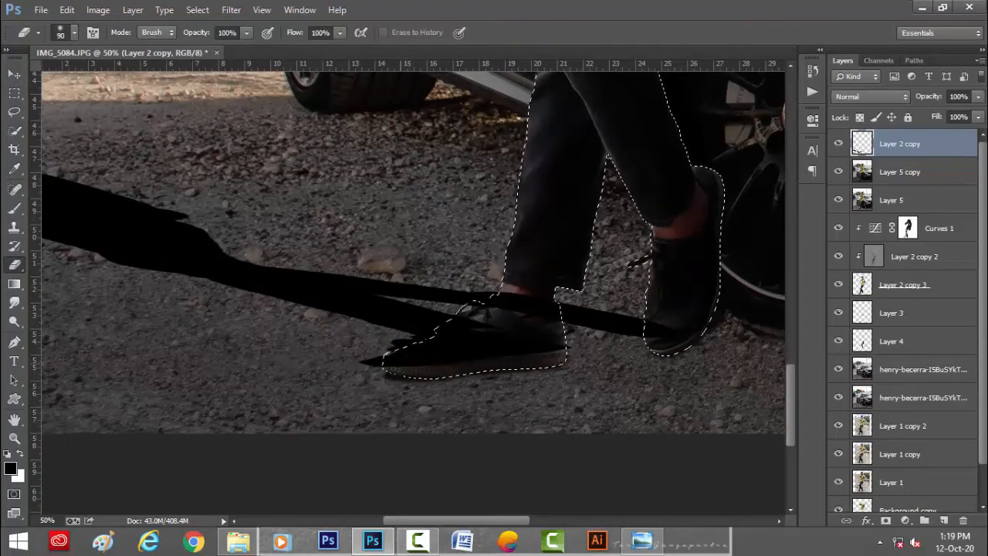
mouse_move(400, 361)
mouse_down()
mouse_move(456, 342)
mouse_move(508, 303)
mouse_move(658, 332)
mouse_move(454, 374)
mouse_up()
key(bracketright)
key(bracketright)
key(bracketright)
key(bracketright)
key(bracketright)
key(bracketright)
key(bracketright)
key(bracketright)
key(bracketright)
click(15, 76)
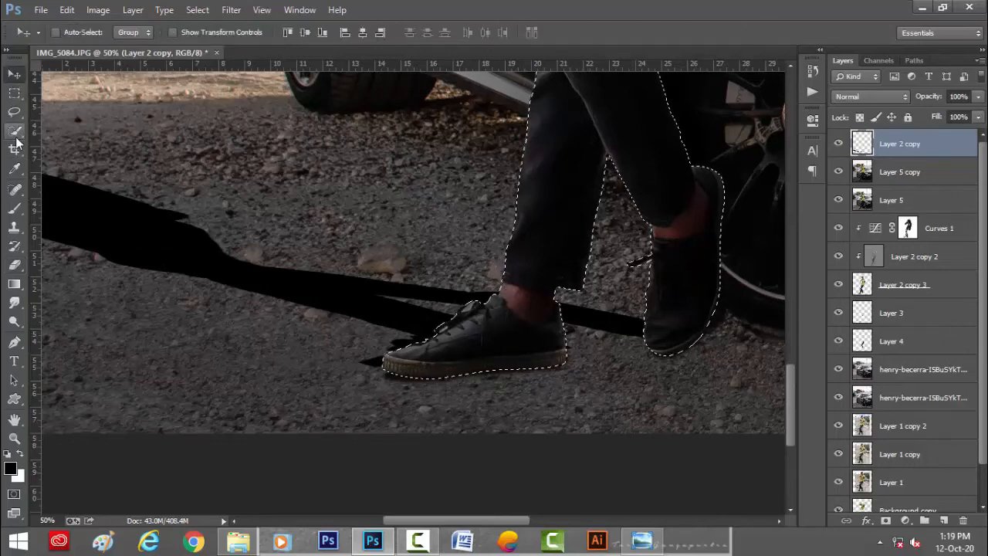
Step: Clear the man-shaped selection and try the Magic Wand on the pale gap in the front shoe's laces on the shadow layer
click(16, 133)
click(67, 141)
scroll(494, 262, up, 3)
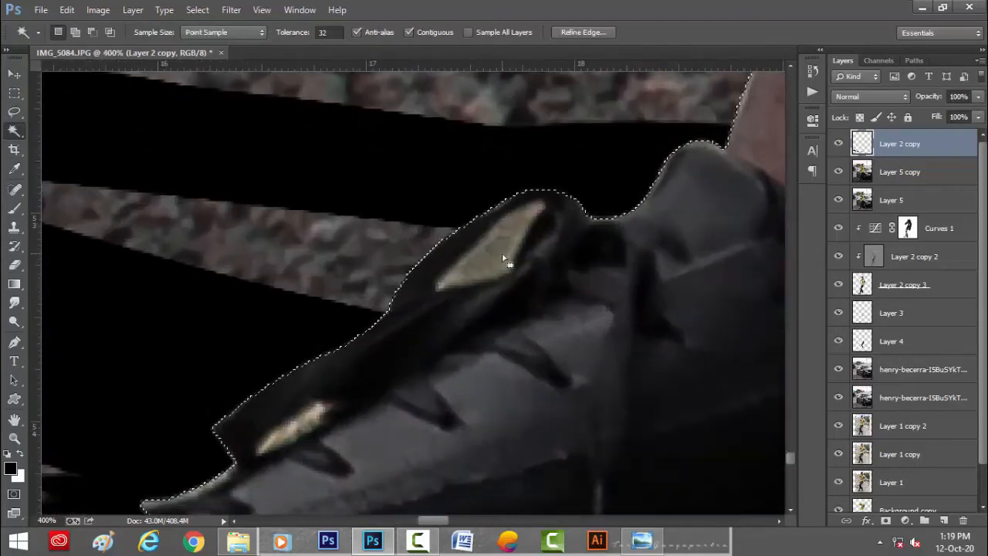
key(ctrl+d)
click(491, 260)
key(ctrl+d)
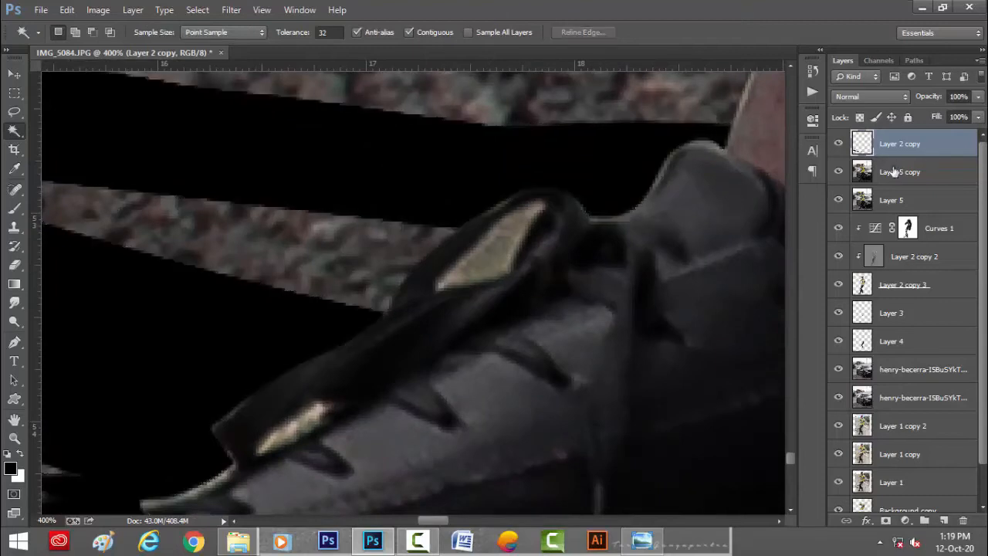
Step: On Layer 5 copy, select the pale gaps between the front shoe's laces with the Magic Wand and delete them
click(896, 172)
click(498, 243)
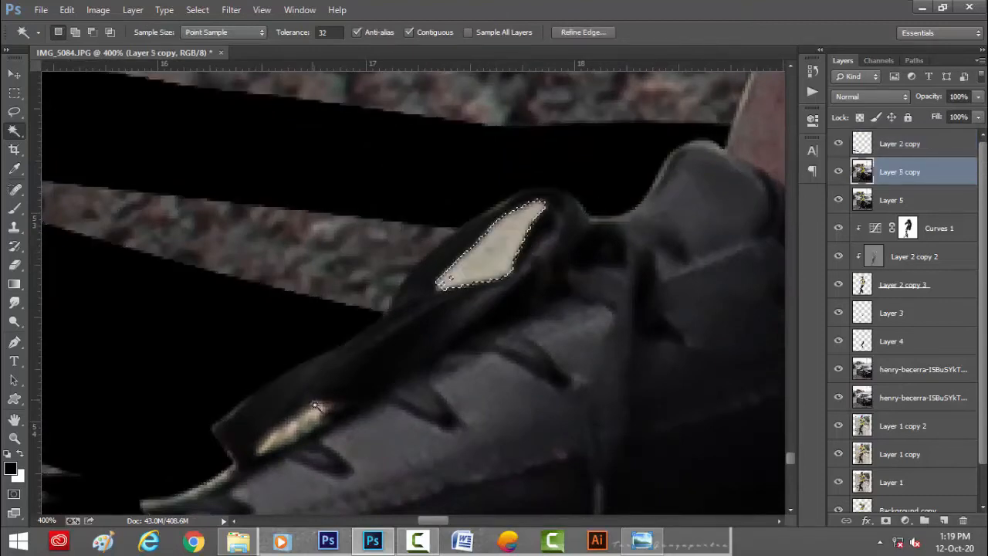
click(323, 415)
key(Delete)
click(303, 429)
key(Delete)
click(290, 437)
key(Delete)
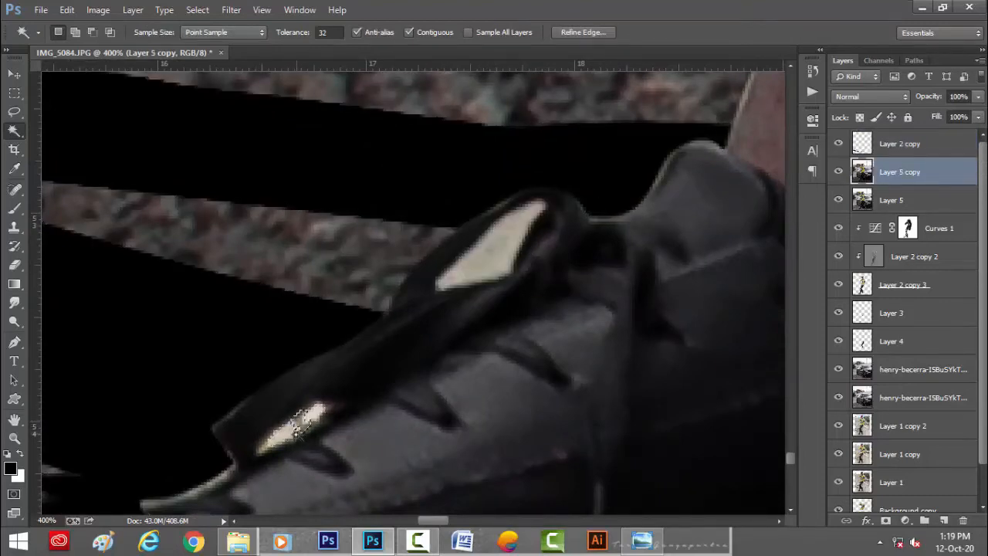
click(270, 448)
key(v)
key(ctrl+0)
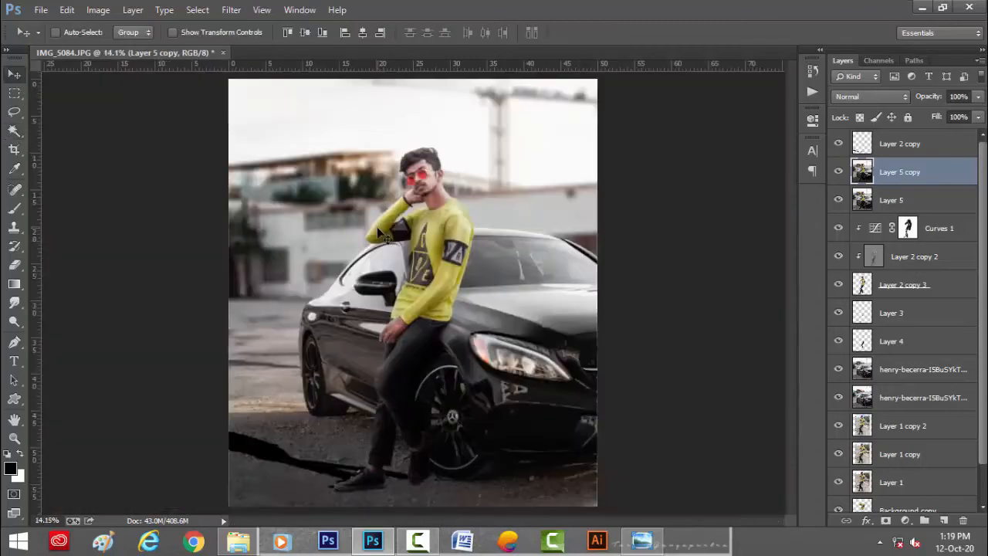
Step: Toggle the top layers' visibility to compare, and set the cast shadow layer's opacity to 37%
click(839, 173)
click(841, 146)
click(841, 146)
click(904, 146)
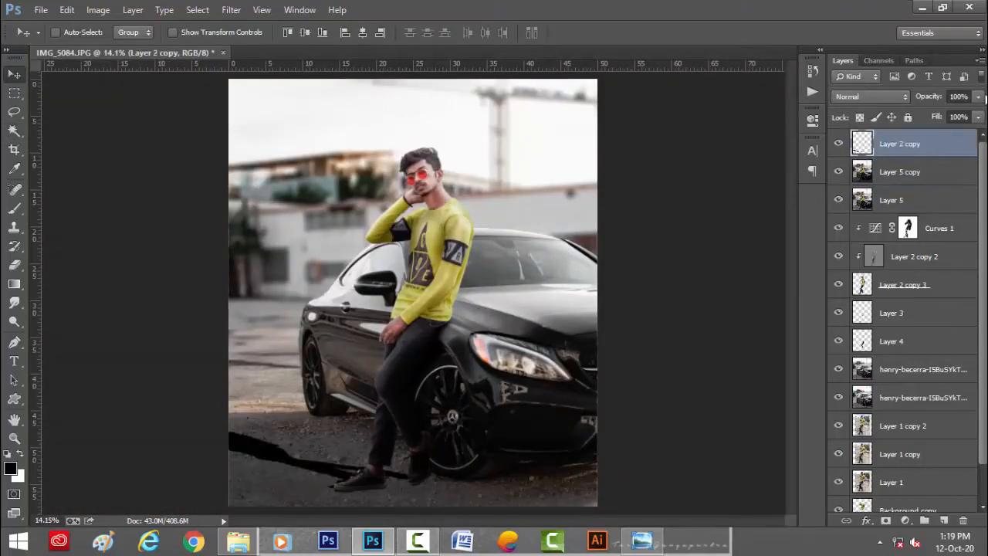
click(979, 97)
drag(976, 114, 932, 114)
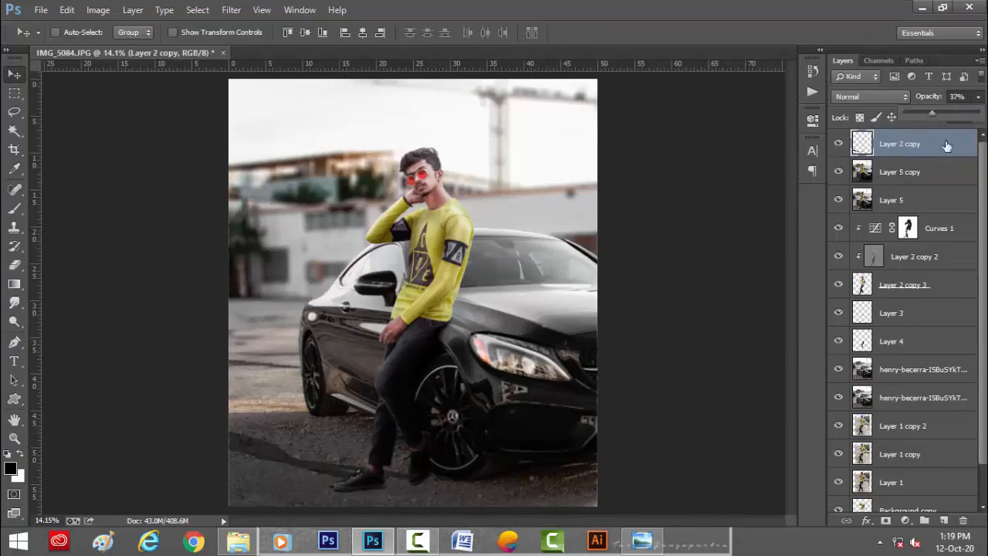
Step: Try to free-transform the cast shadow layer
click(606, 262)
key(ctrl+t)
click(516, 214)
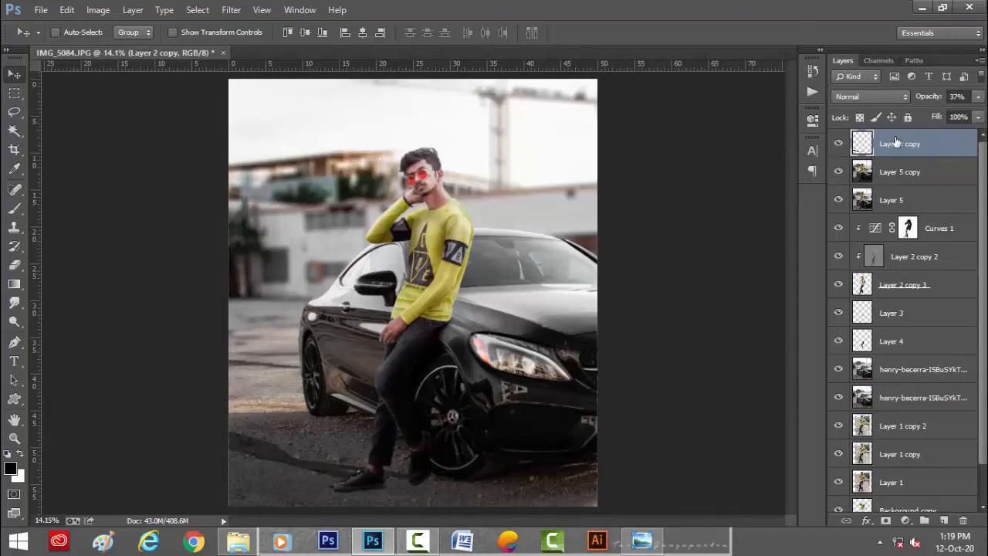
key(ctrl+t)
click(498, 217)
Step: Set the cast shadow layer's opacity to 100%, toggle its visibility, and try again to move and transform it
click(977, 98)
drag(936, 113, 982, 114)
click(854, 145)
click(837, 145)
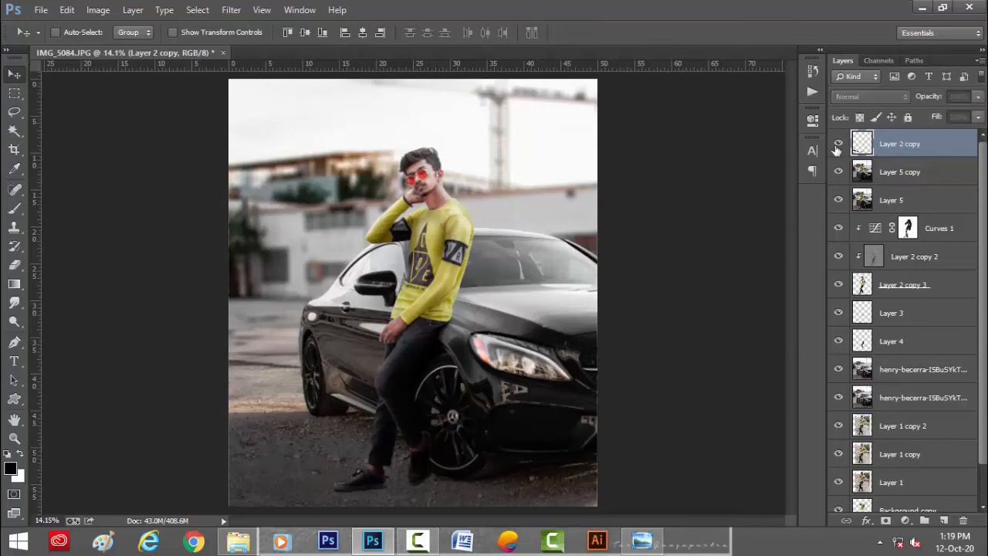
click(837, 145)
drag(298, 477, 315, 434)
key(ctrl+t)
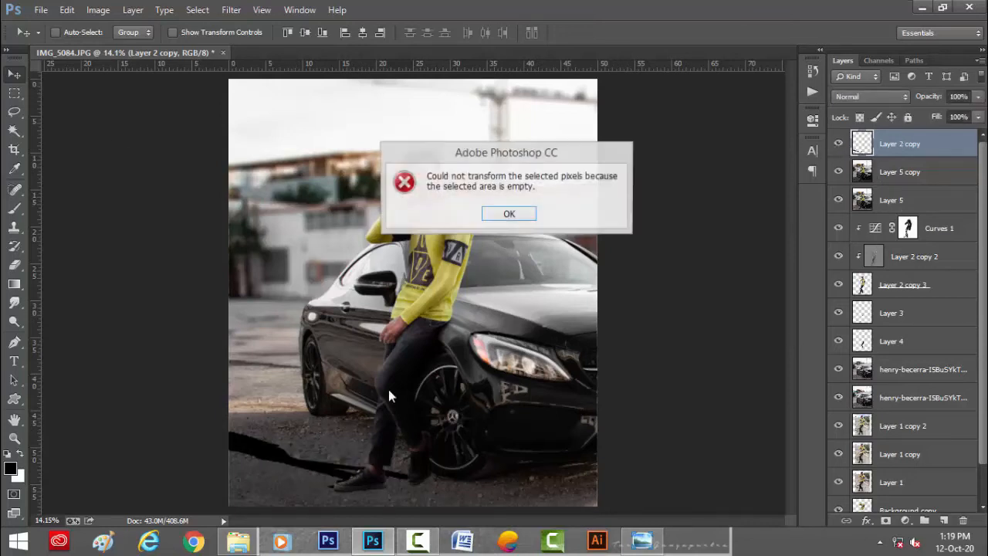
click(510, 214)
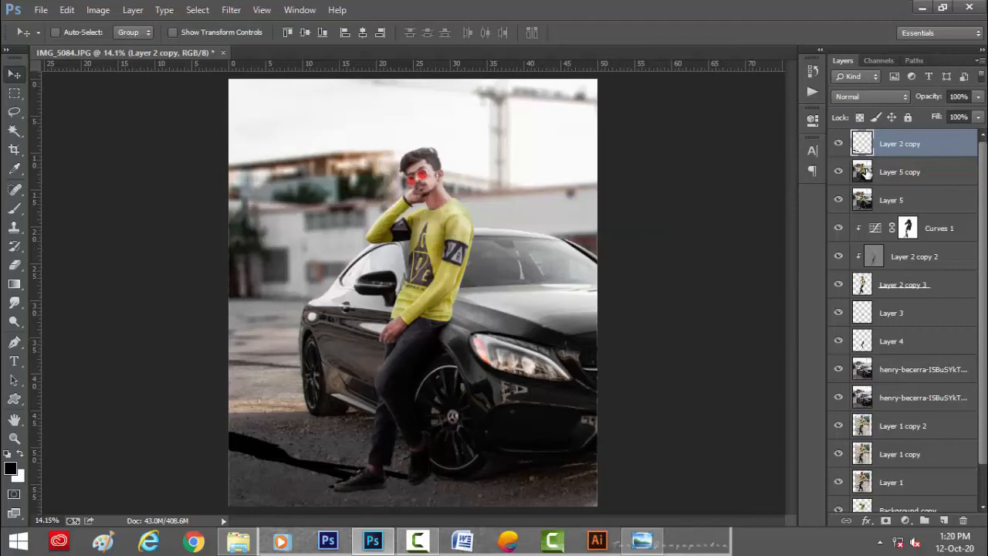
Step: Set the cast shadow layer's opacity to 44% and soften its edges with a Gaussian Blur
click(977, 97)
mouse_move(945, 113)
mouse_down()
mouse_move(930, 114)
mouse_move(938, 114)
mouse_up()
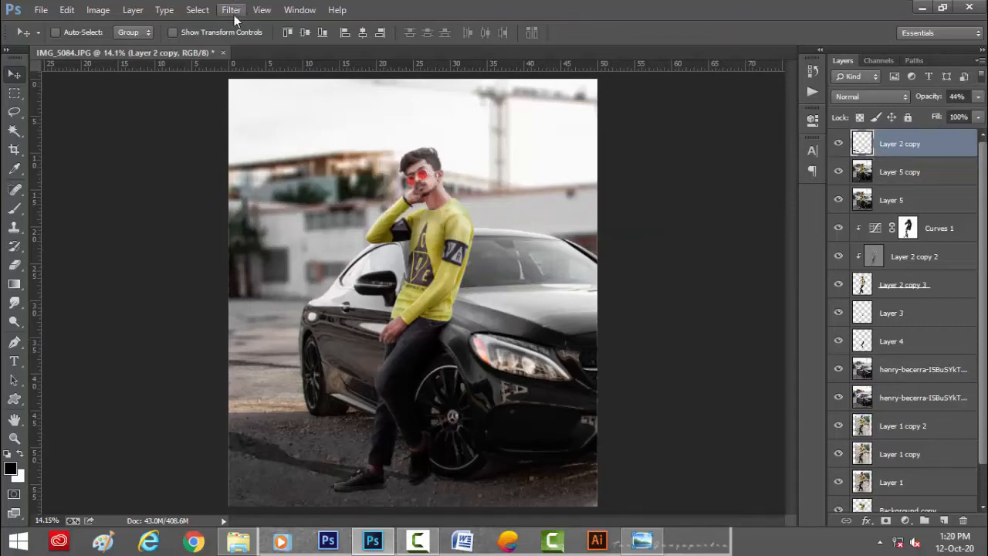
click(232, 9)
mouse_move(247, 169)
click(452, 271)
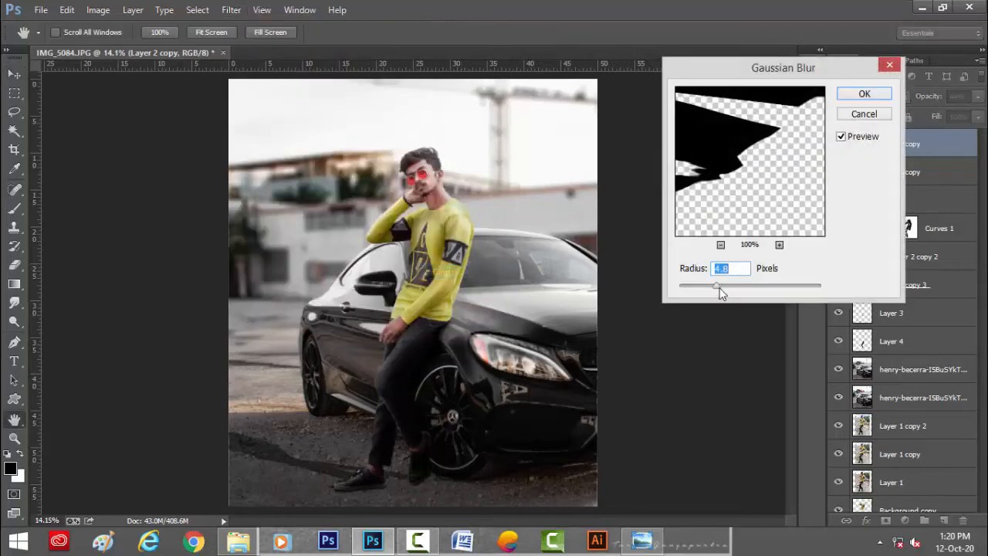
drag(721, 289, 731, 289)
click(844, 97)
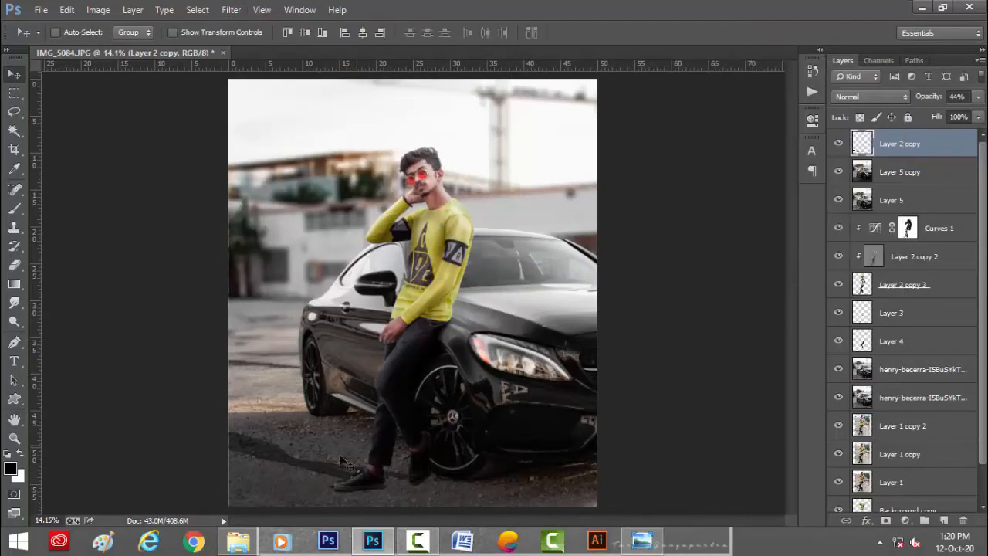
Step: Compare the photo with and without the cast shadow
click(14, 264)
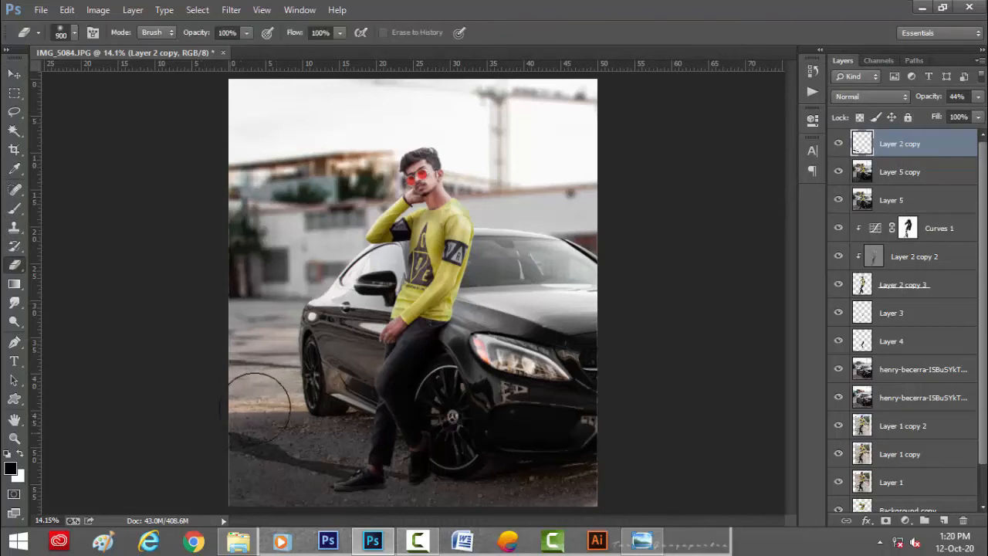
key(v)
click(872, 256)
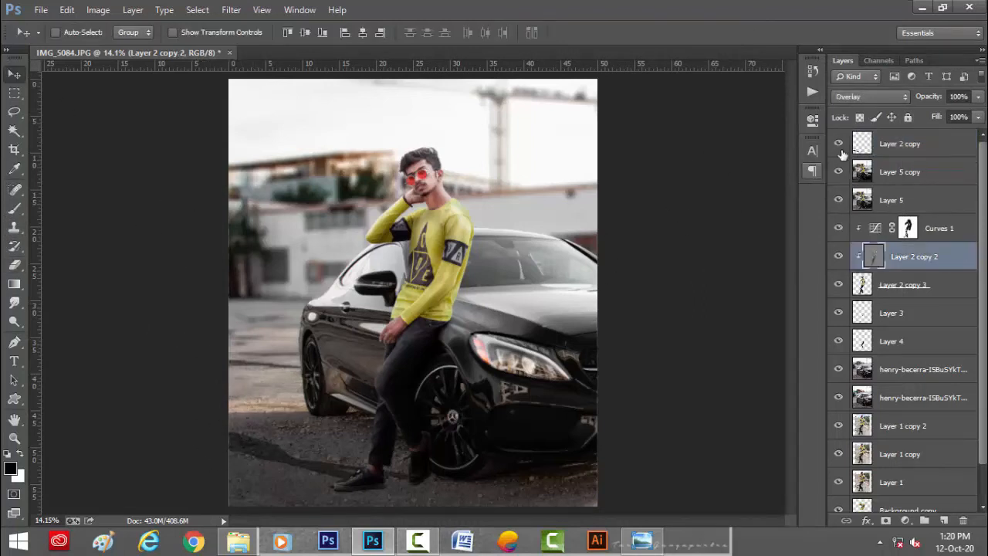
click(839, 143)
click(838, 144)
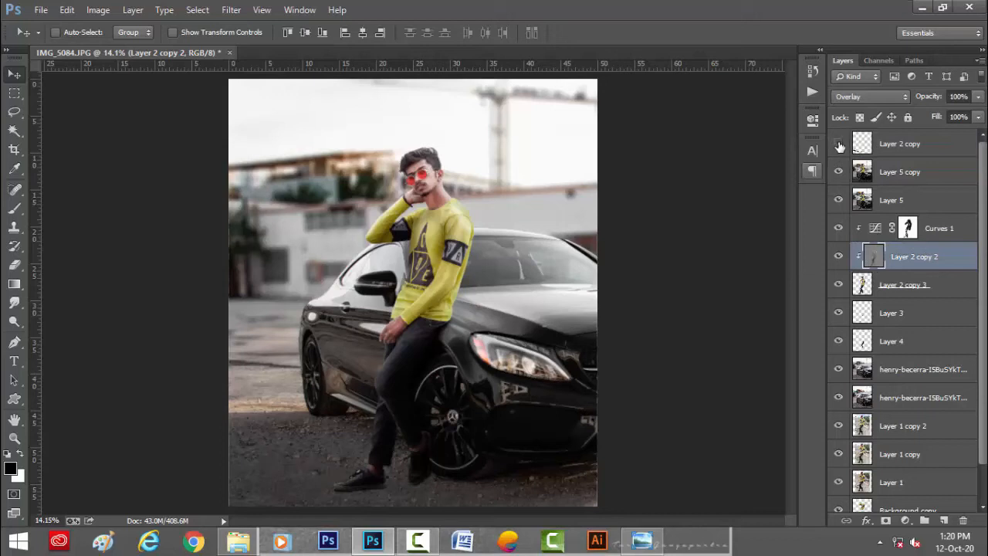
Step: Fine-tune the cast shadow layer's opacity and stamp all visible layers into a new merged layer on top
click(904, 143)
click(978, 97)
mouse_move(941, 113)
mouse_down()
mouse_move(928, 114)
mouse_move(938, 112)
mouse_up()
key(ctrl+shift+alt+e)
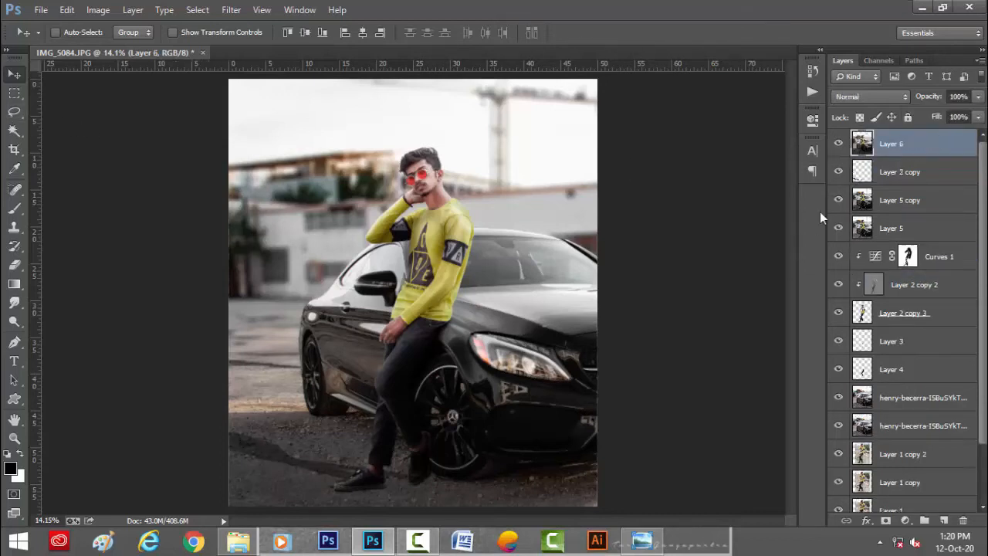
double_click(864, 144)
click(618, 159)
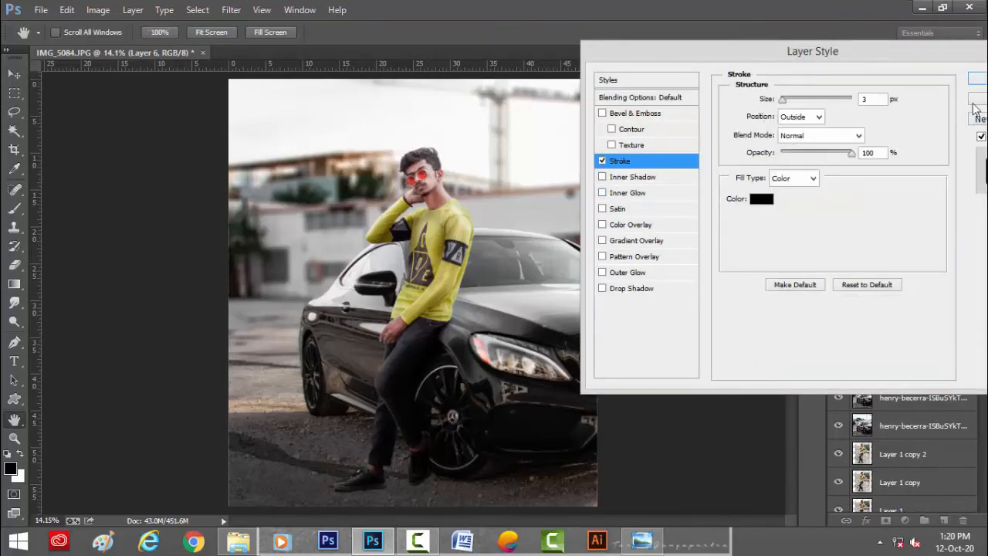
click(974, 108)
scroll(418, 164, up, 5)
key(ctrl+0)
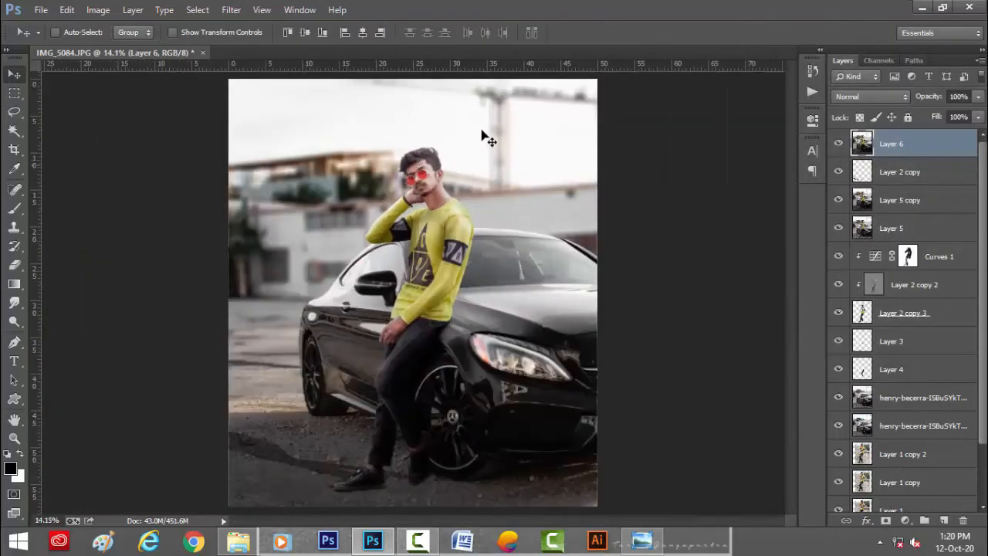
click(943, 520)
click(21, 453)
key(b)
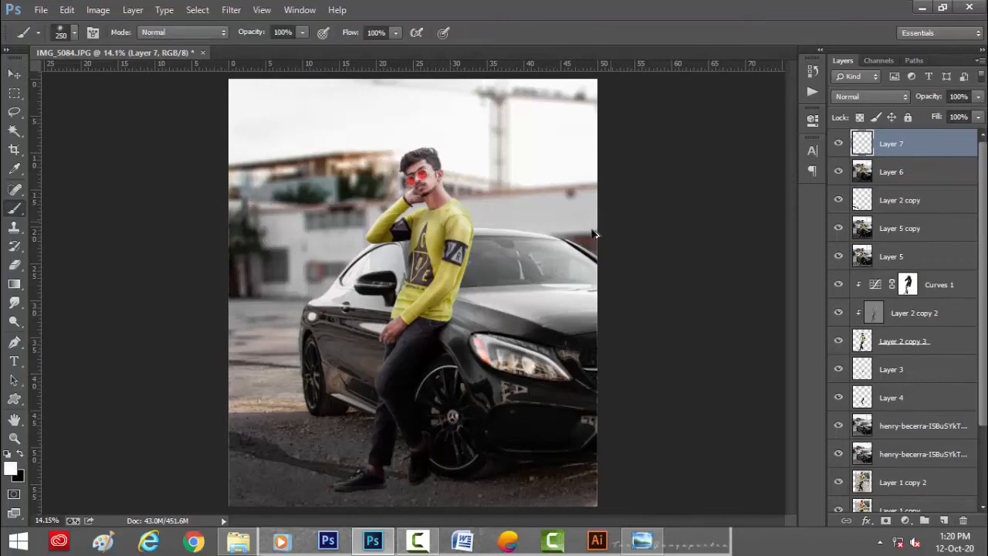
key(v)
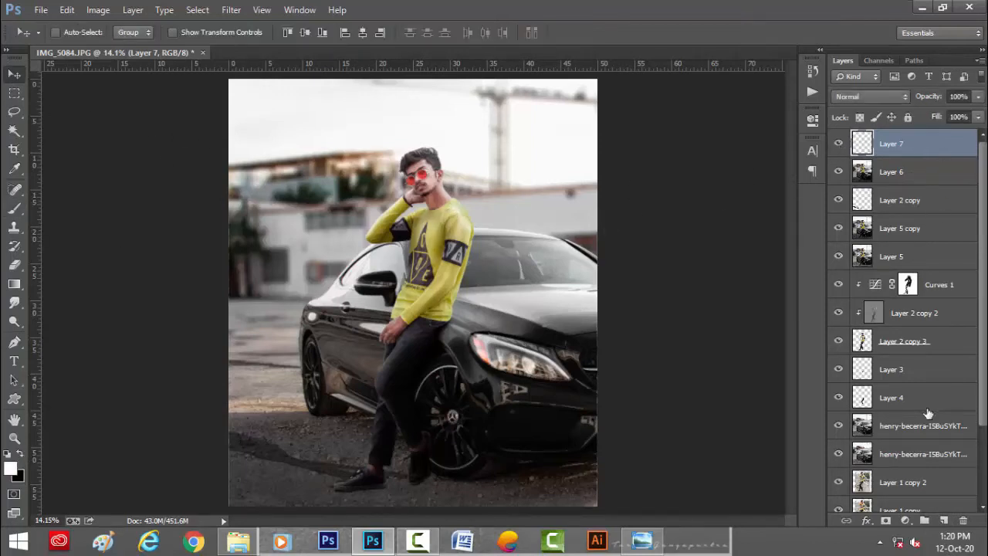
click(964, 521)
double_click(862, 150)
click(974, 102)
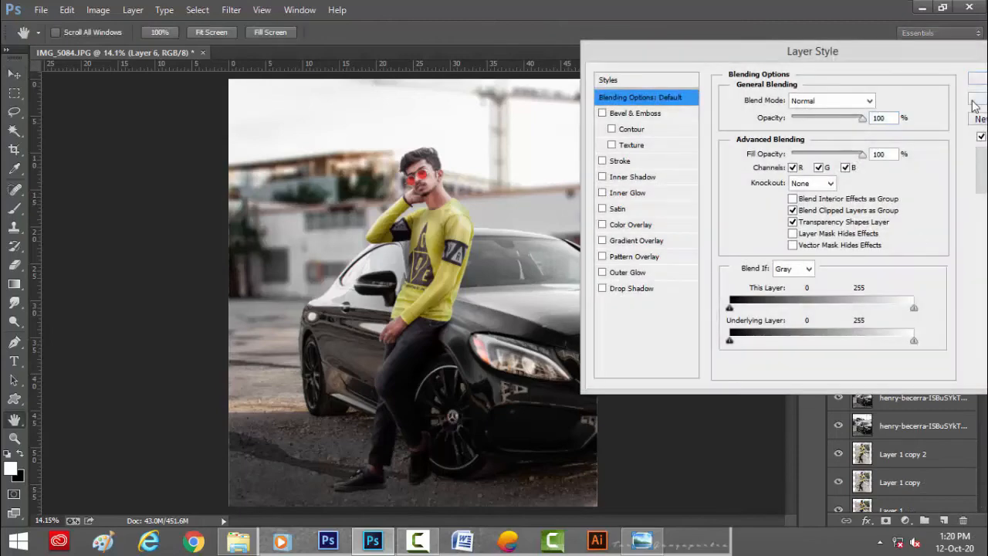
Step: Open the Camera Raw filter on the topmost merged layer, close it, and merge that layer down into Layer 6
click(231, 9)
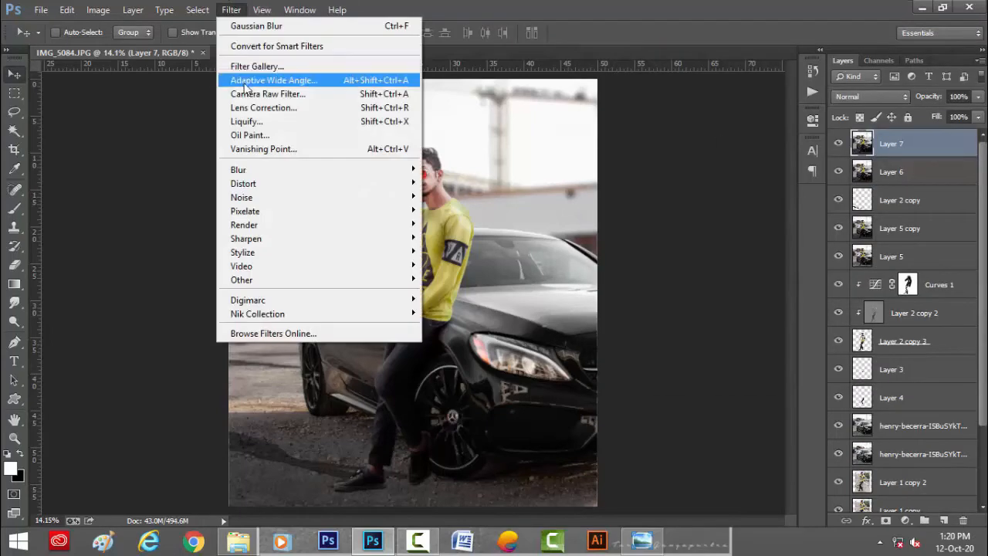
click(245, 92)
click(875, 536)
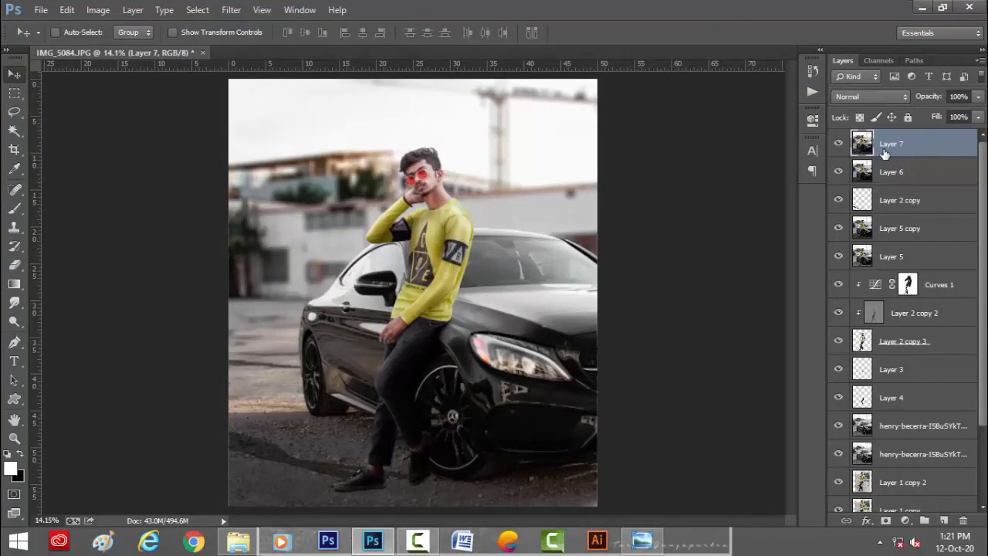
key(ctrl+e)
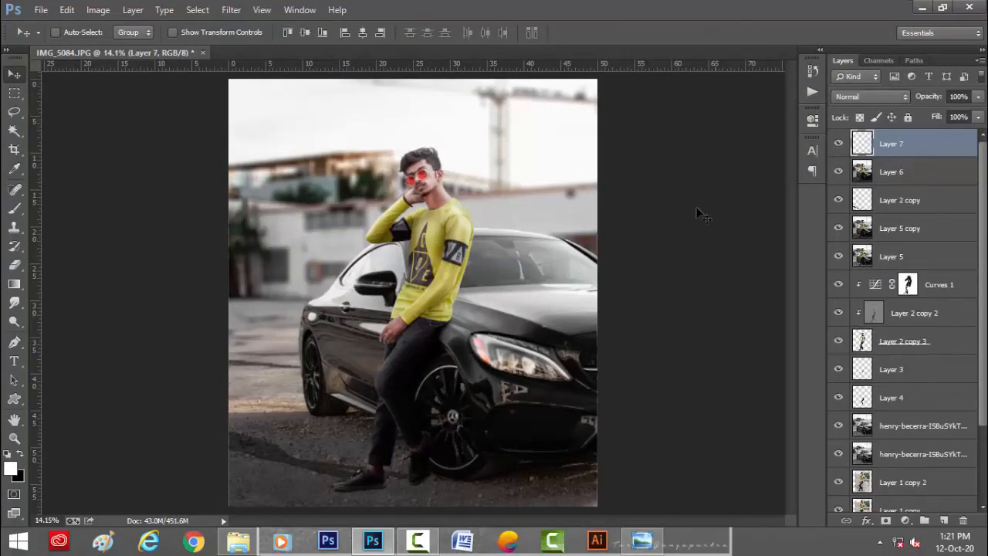
Step: Delete the two topmost layers, Layer 7 and Layer 6, down to the cast shadow layer
ctrl+click(350, 503)
ctrl+click(354, 498)
ctrl+click(362, 482)
ctrl+click(365, 466)
ctrl+click(364, 464)
ctrl+click(364, 464)
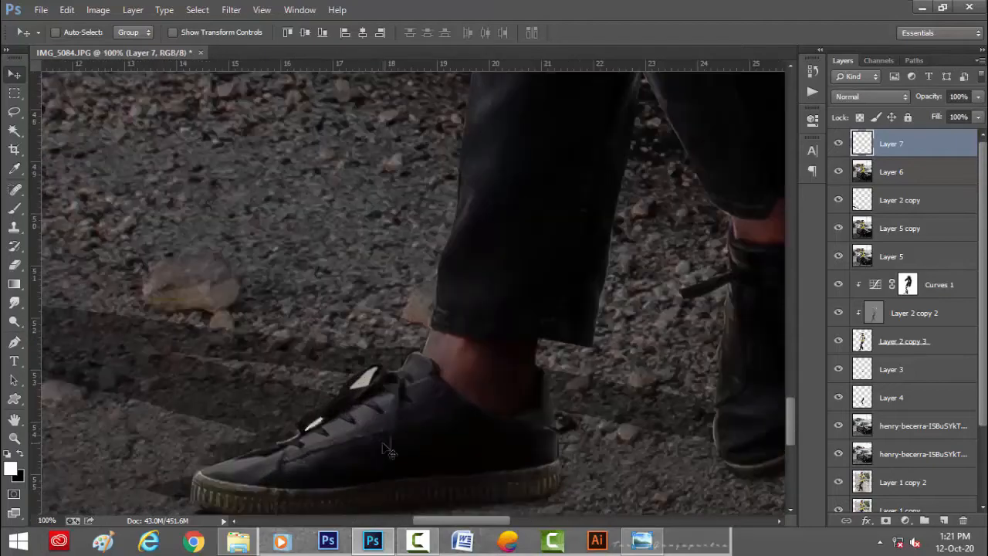
key(ctrl+0)
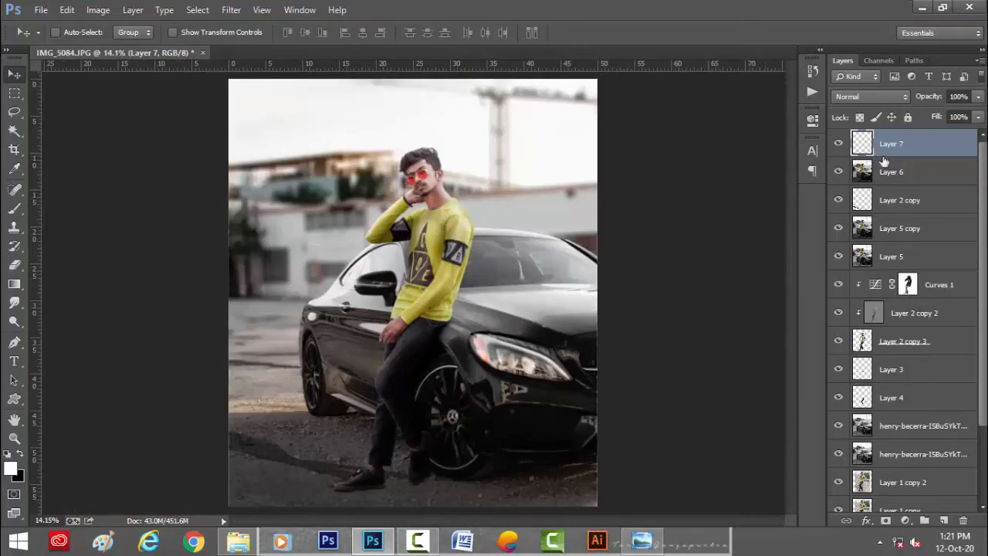
key(Delete)
key(Delete)
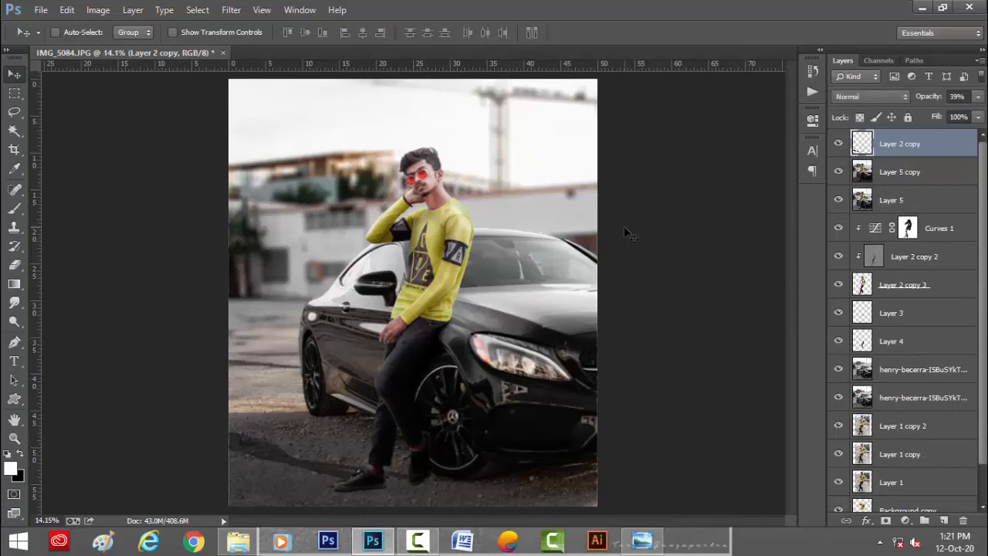
Step: Reapply the last-used filter to the cast shadow on Layer 2 copy
click(14, 267)
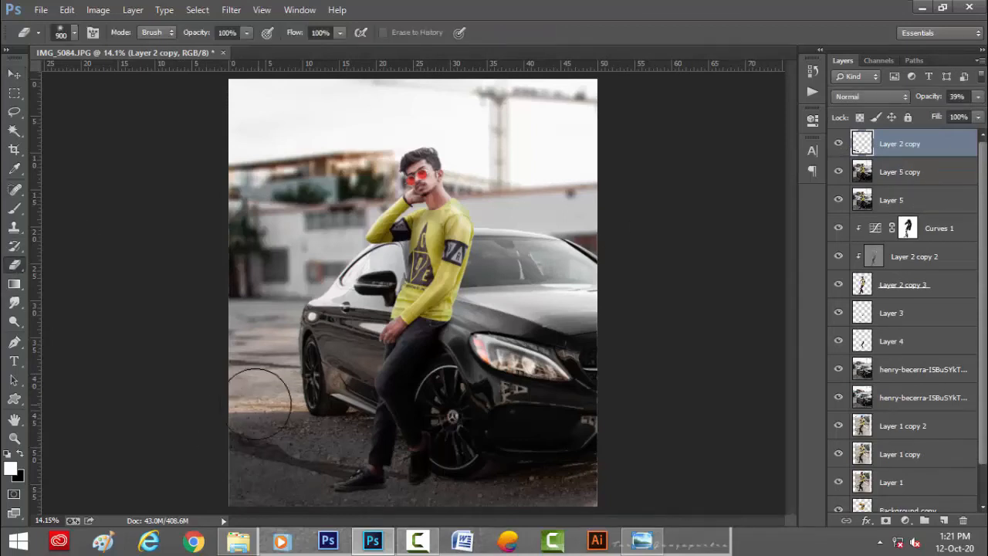
click(13, 75)
click(234, 10)
click(252, 27)
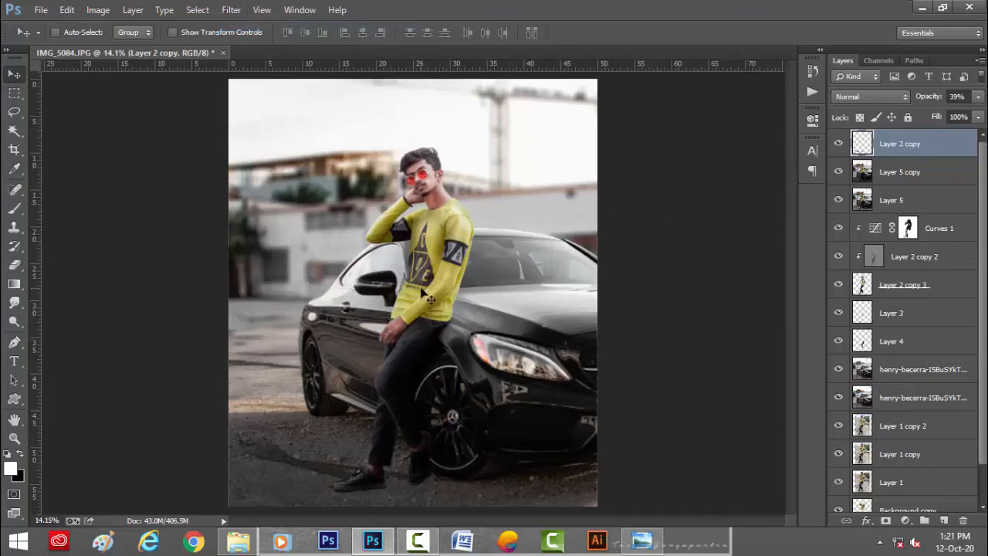
key(ctrl+t)
mouse_move(118, 485)
mouse_down()
mouse_move(90, 488)
mouse_move(99, 488)
mouse_up()
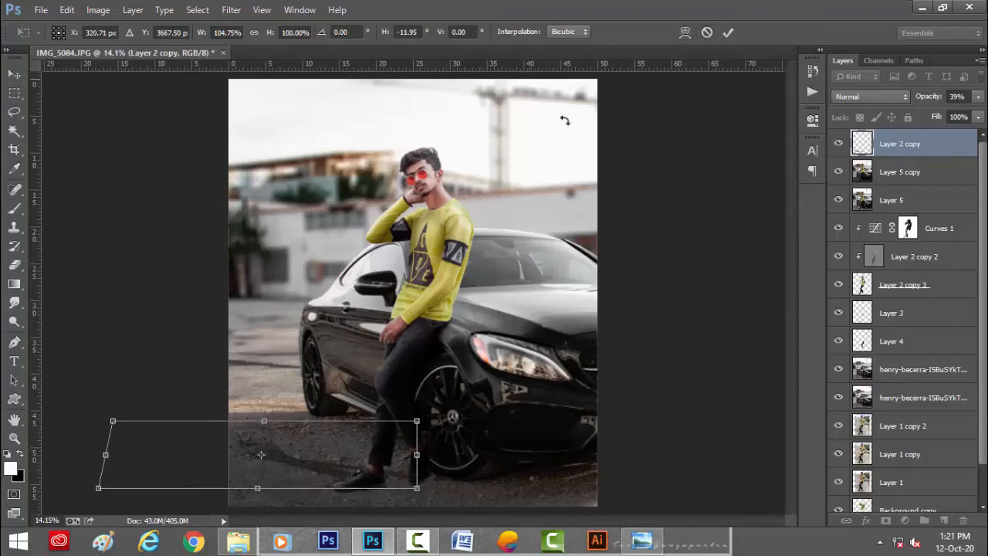
click(708, 32)
key(ctrl+t)
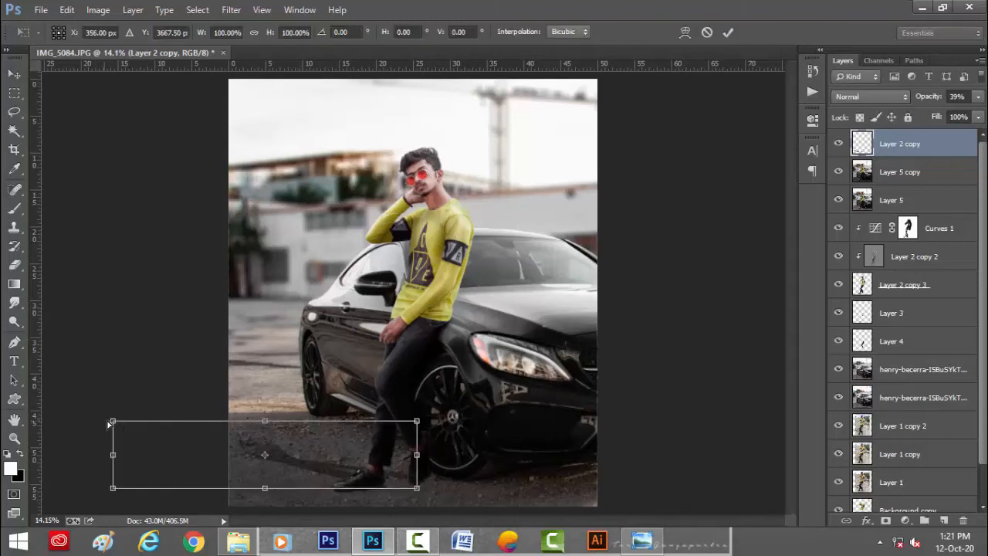
drag(109, 423, 77, 429)
click(707, 33)
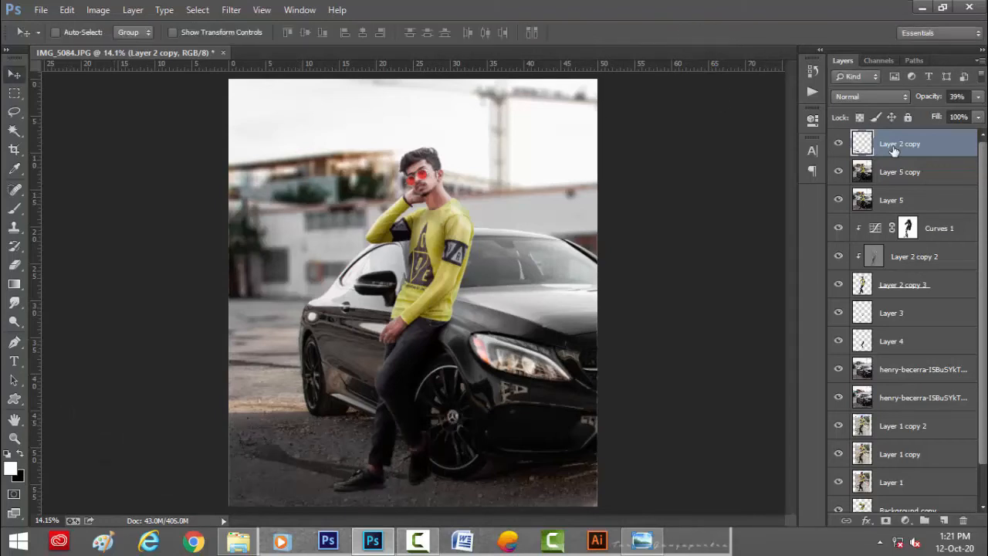
Step: Stamp all visible layers into a new merged layer above the cast shadow layer
key(ctrl+shift+alt+e)
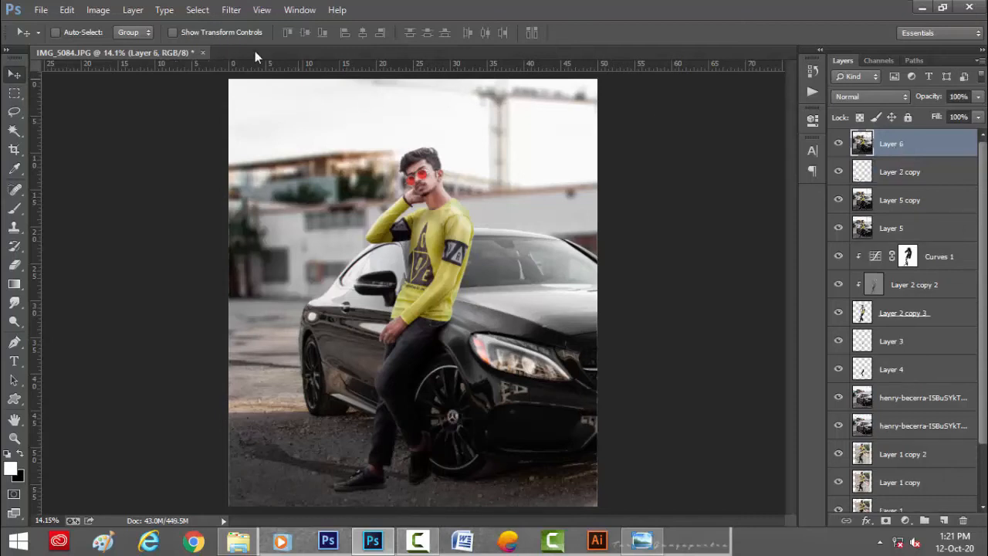
click(14, 208)
key(bracketright)
key(bracketright)
key(bracketright)
key(bracketright)
key(bracketright)
key(bracketright)
click(382, 264)
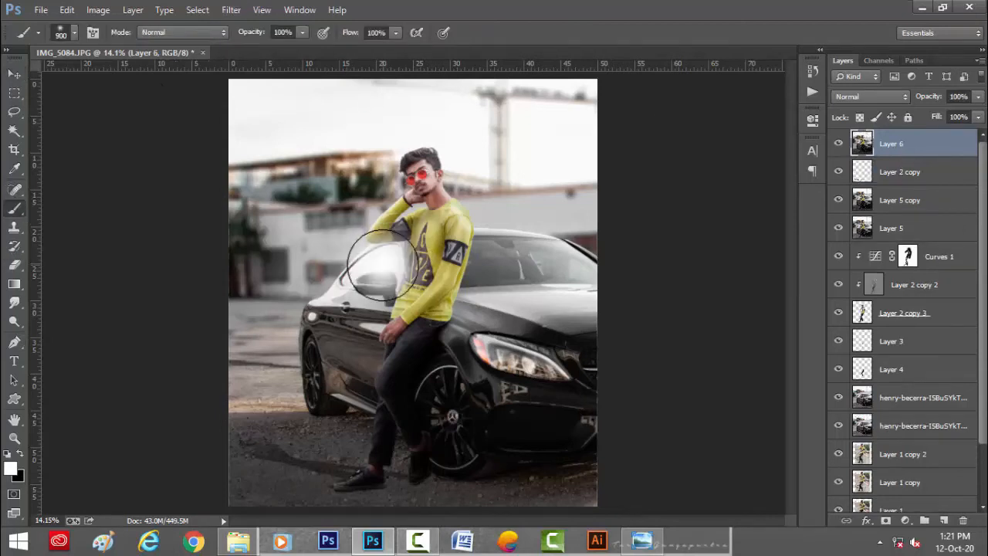
click(11, 78)
drag(418, 265, 596, 187)
key(ctrl+z)
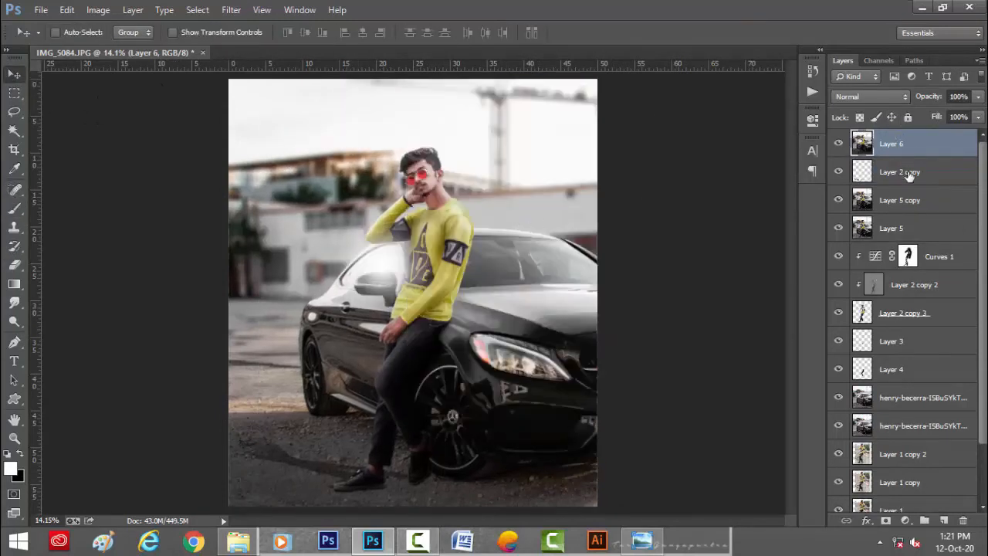
key(ctrl+alt+z)
Step: Add an empty layer on top and paint one soft white dab with the 900 px brush over the man's chest
click(943, 520)
click(14, 208)
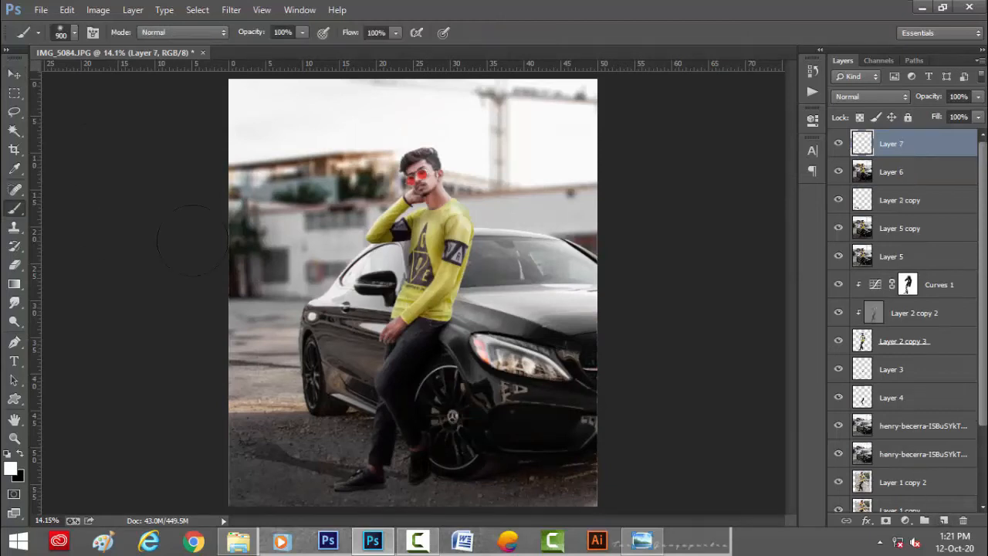
click(423, 239)
Step: Enlarge the white glow strongly with Free Transform and center it near the photo's upper-right corner
click(14, 74)
key(ctrl+t)
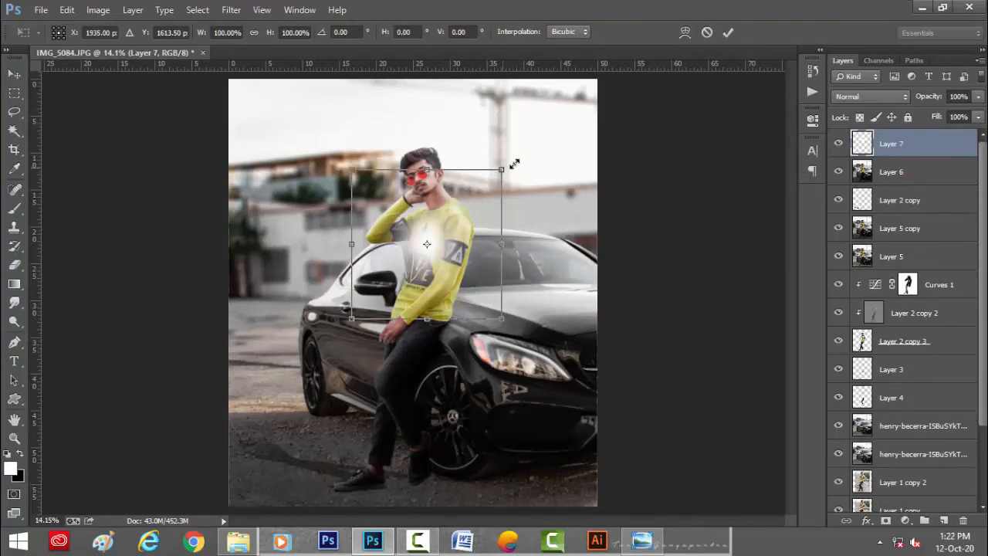
drag(505, 168, 611, 61)
drag(441, 236, 554, 116)
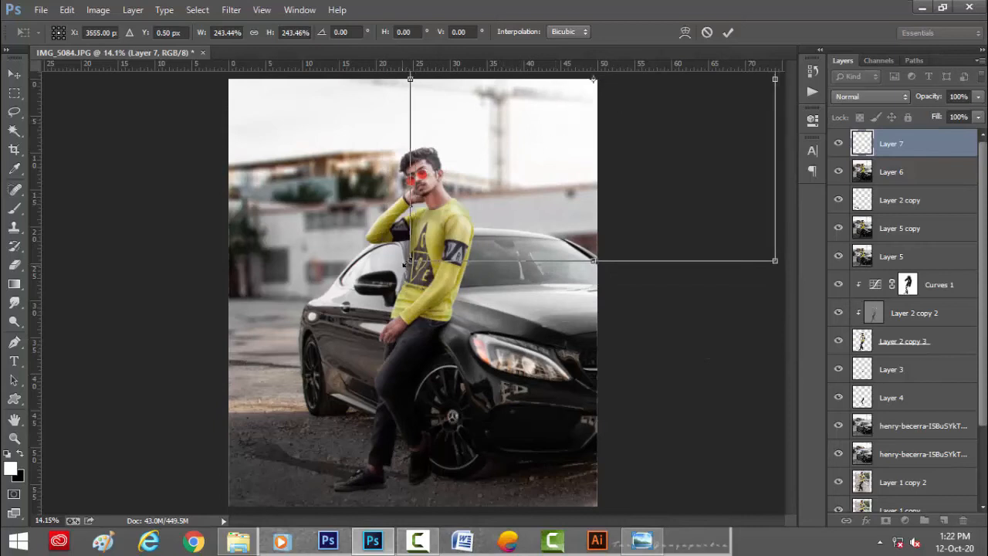
drag(411, 260, 206, 379)
click(727, 33)
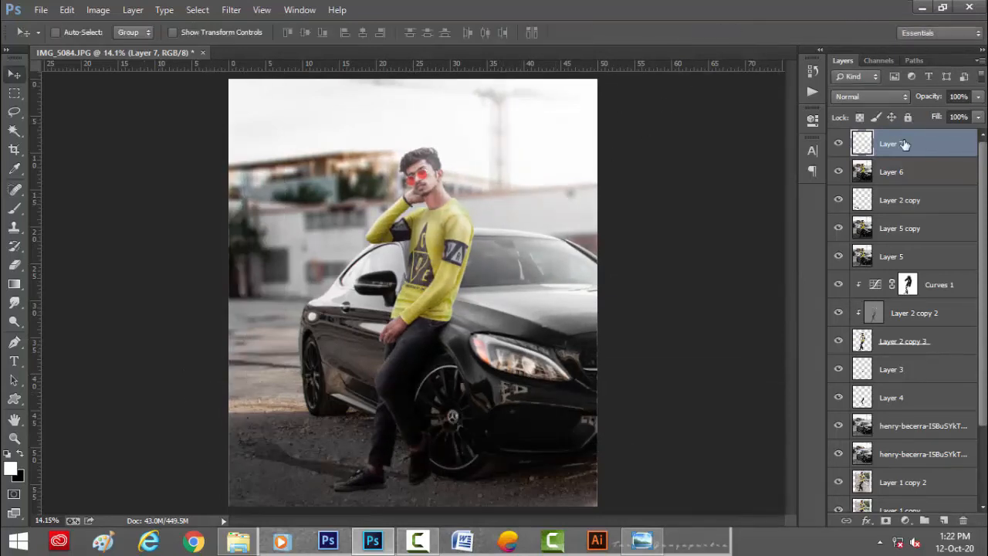
Step: Stamp all visible layers into a new merged layer and add a Hue/Saturation adjustment layer above it
key(ctrl+shift+alt+e)
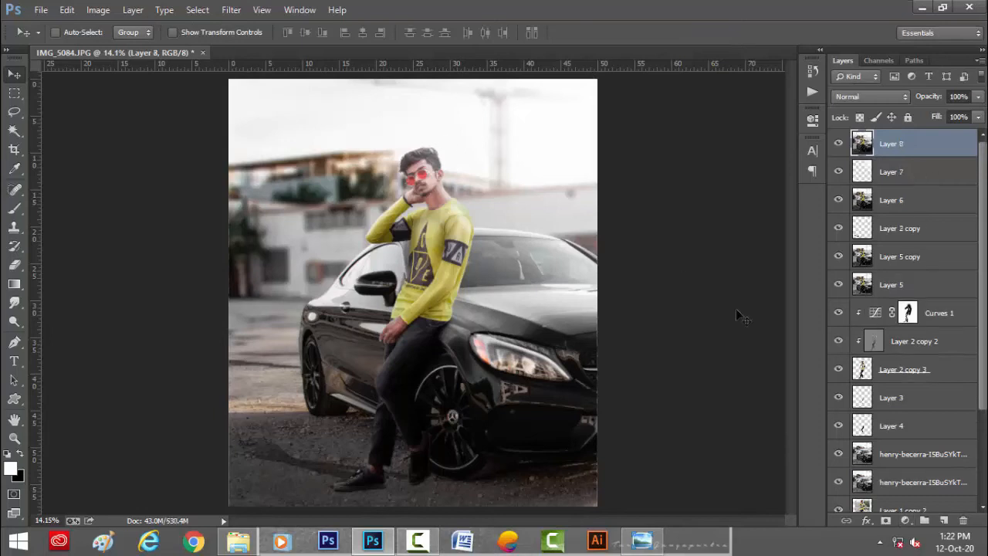
click(906, 520)
click(845, 346)
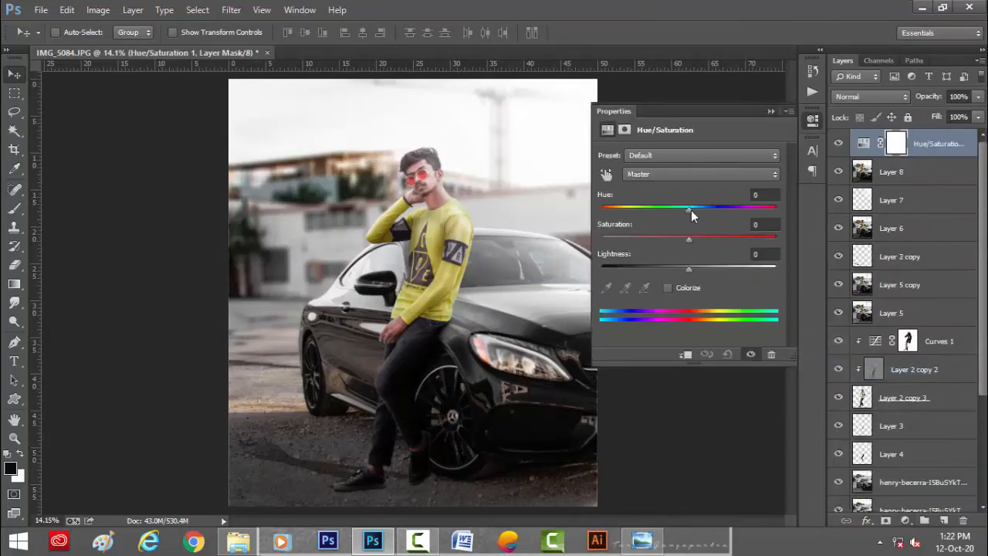
Step: Set the saturation of the Reds to -7 in the Hue/Saturation adjustment, keeping the Master saturation at 0
drag(663, 238, 674, 238)
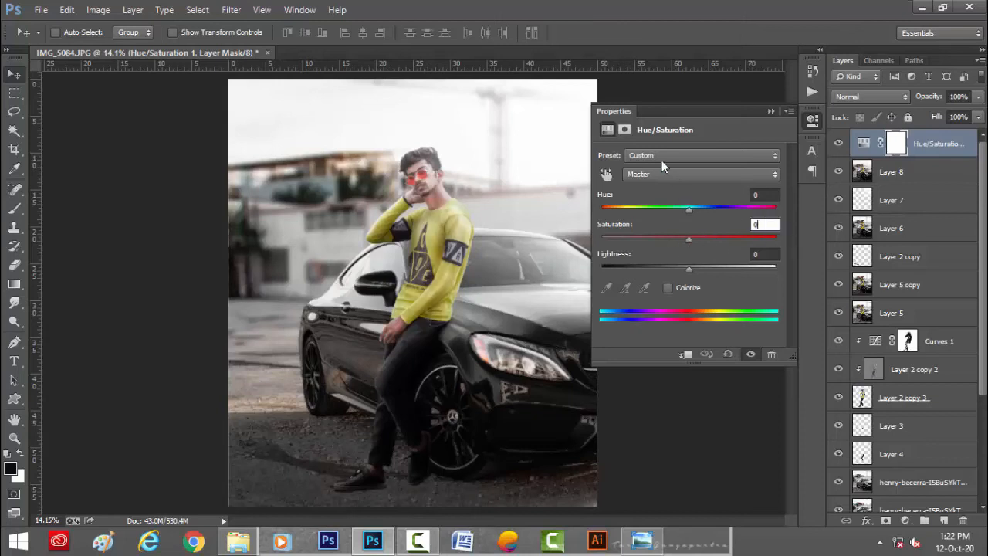
click(645, 176)
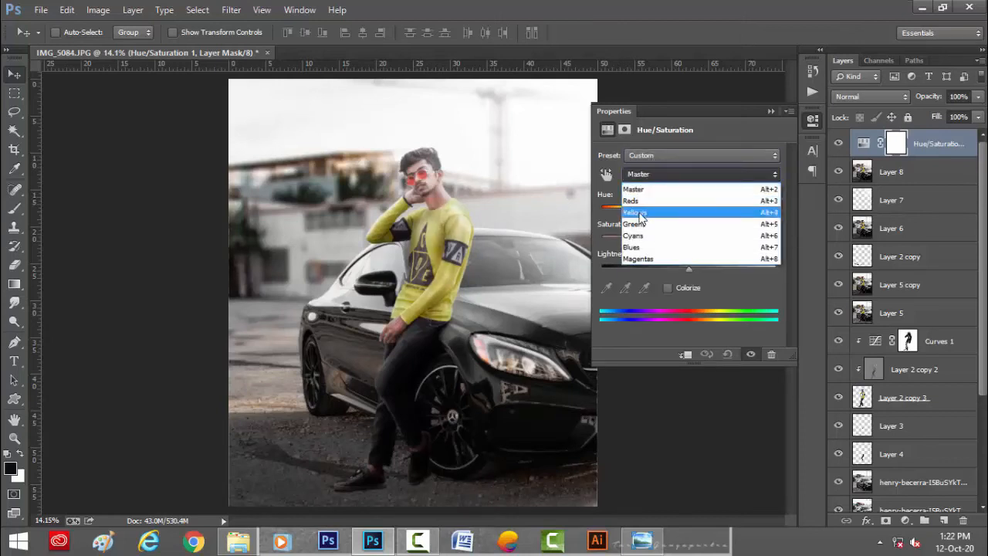
click(644, 201)
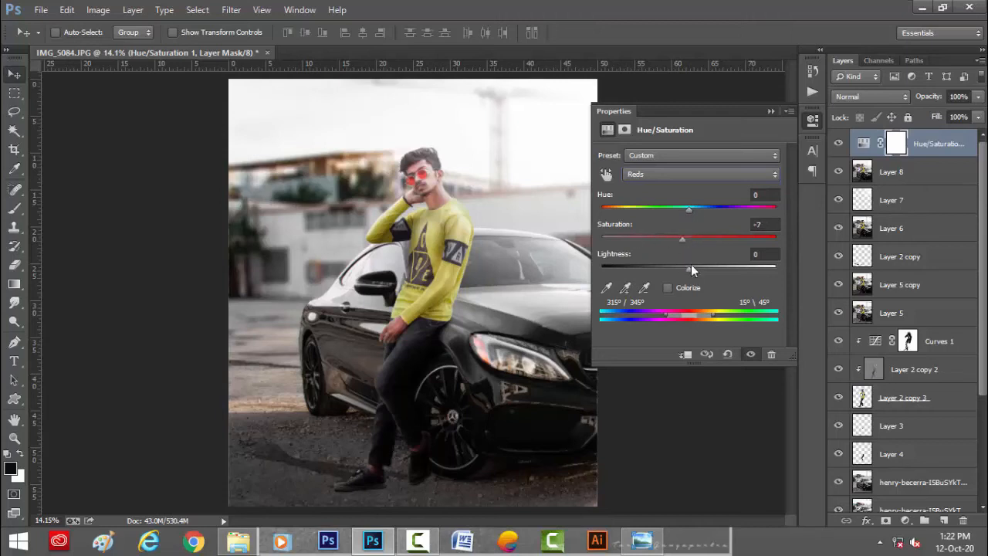
Step: Set the Master range's saturation to +15, with hue and lightness at 0
click(650, 177)
click(649, 188)
drag(686, 235, 650, 204)
click(772, 195)
text(0)
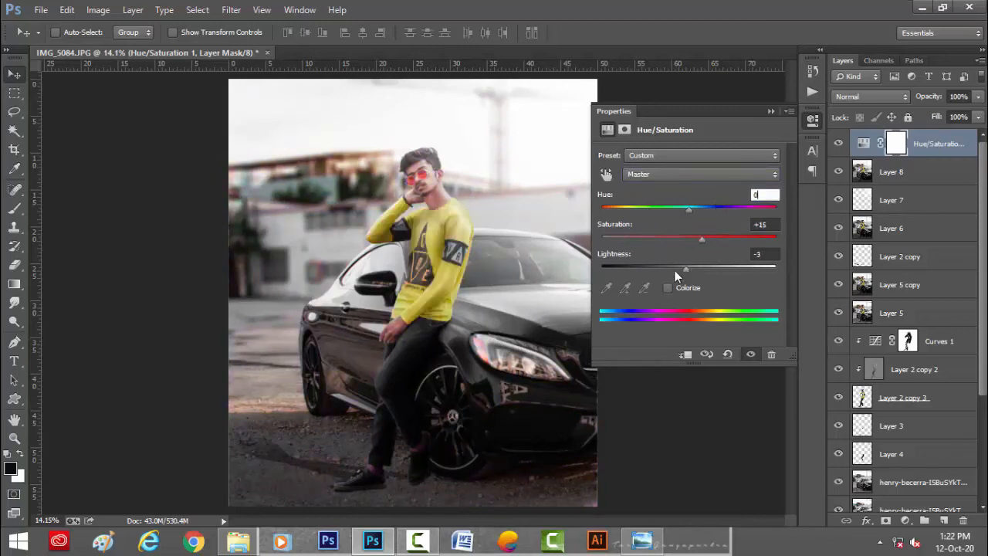
click(772, 254)
text(0)
Step: Set the saturation of the Cyans to -19, the Blues to -100 and the Greens to -40
click(633, 173)
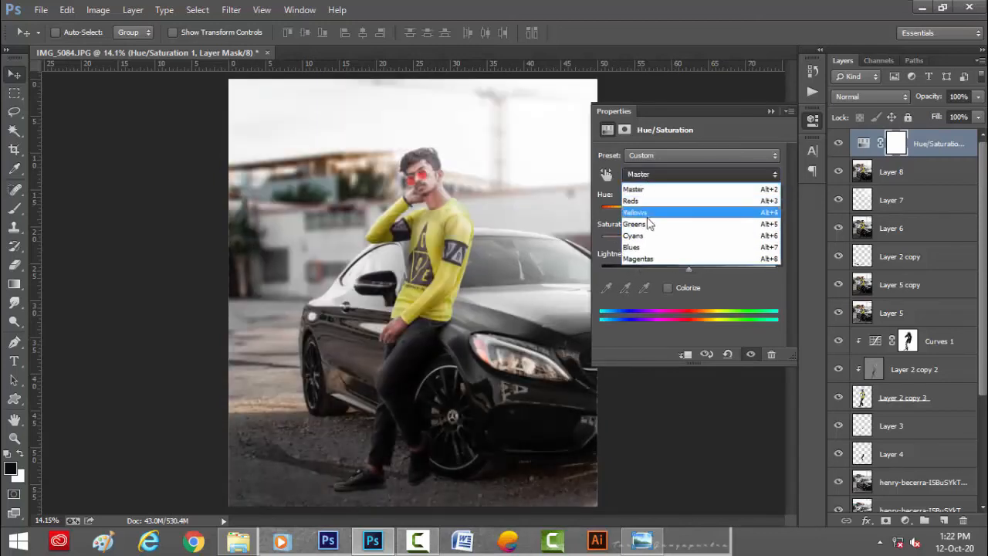
click(656, 236)
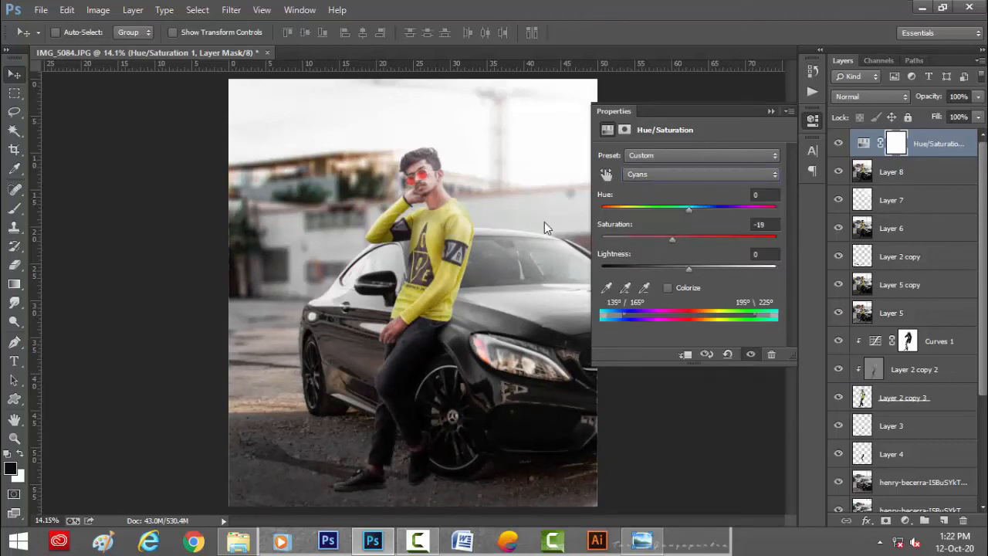
click(650, 175)
click(683, 240)
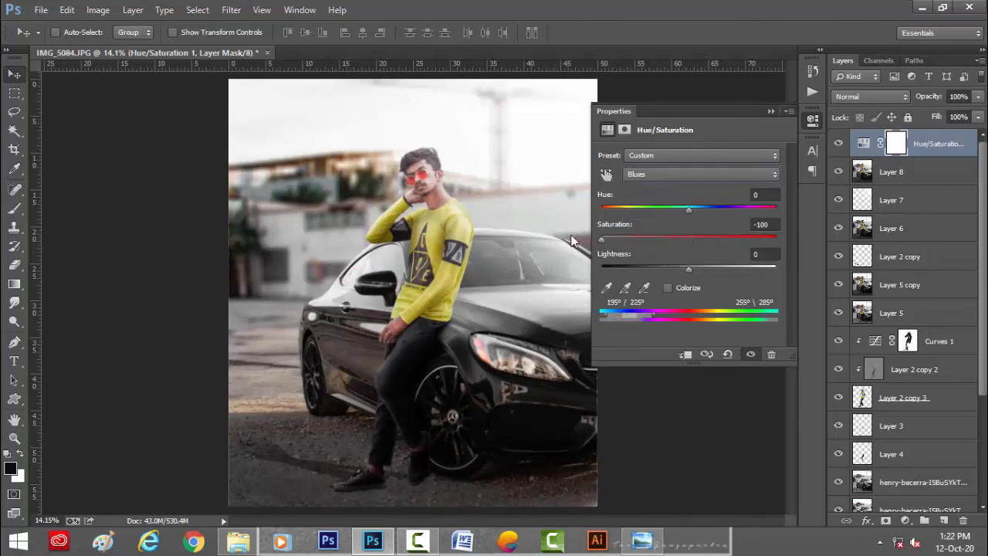
click(651, 174)
click(657, 219)
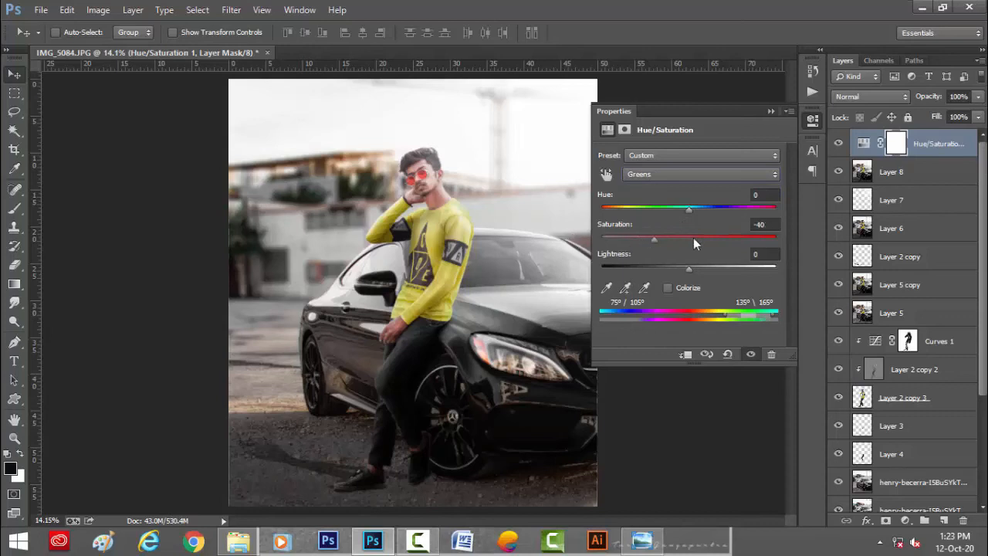
Step: Set the saturation of the Yellows to -55 and the Magentas to -50
click(659, 175)
click(656, 207)
drag(687, 237, 638, 234)
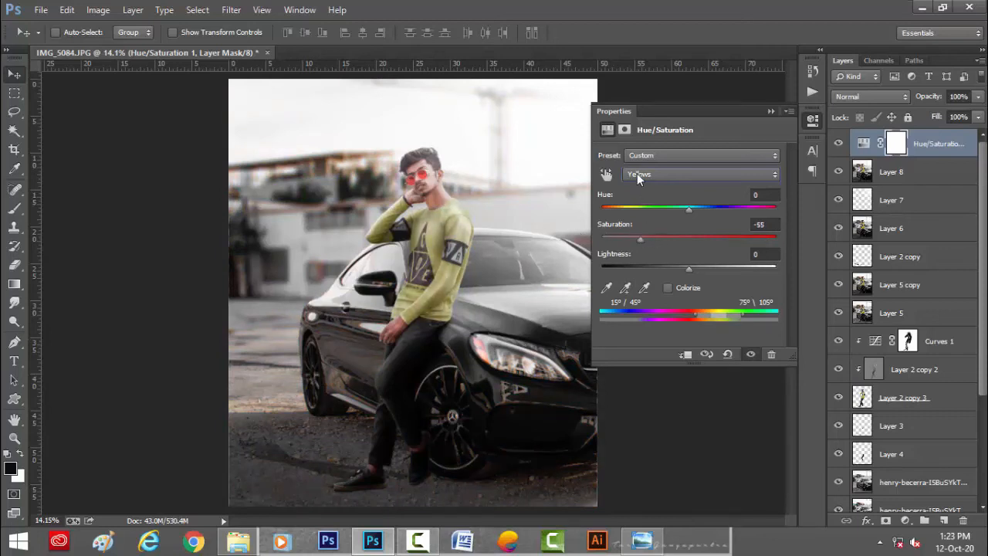
click(637, 174)
click(637, 258)
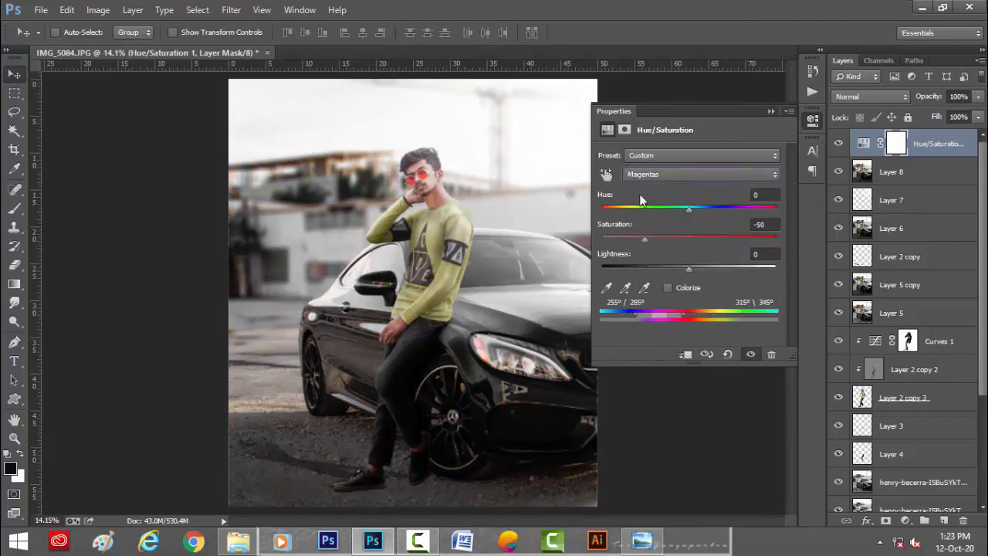
Step: Compare the photo with and without the Hue/Saturation adjustment, and stamp all visible layers into a new top layer
click(771, 112)
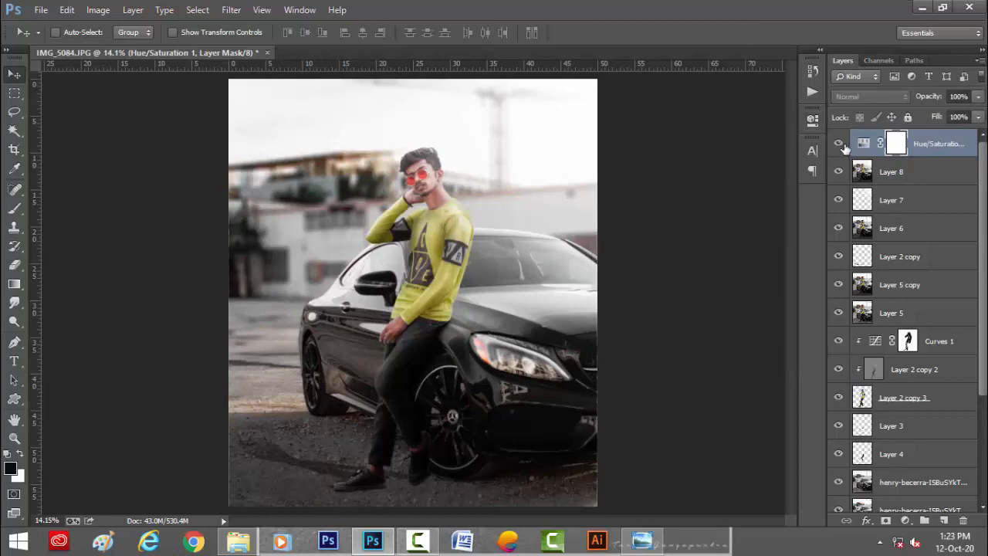
click(881, 151)
key(ctrl+shift+alt+e)
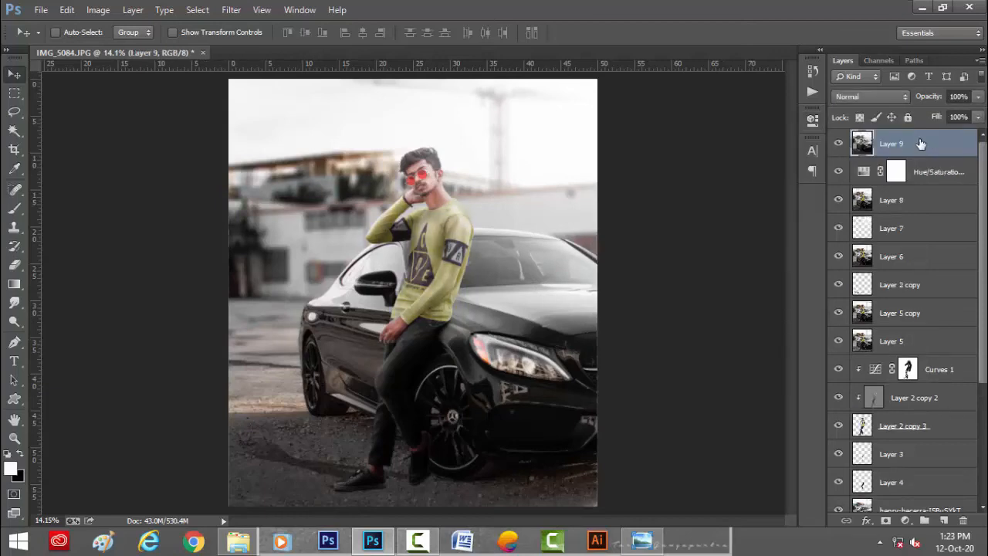
Step: Add a white 16 px stroke positioned inside the edges of the topmost merged layer
double_click(859, 143)
click(624, 164)
click(802, 118)
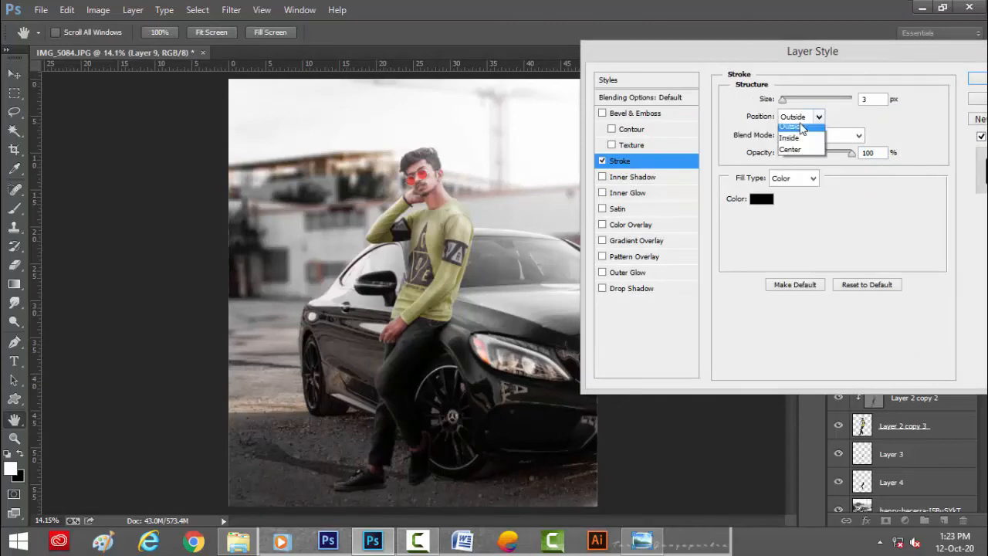
click(801, 138)
click(764, 198)
drag(680, 137, 655, 94)
click(962, 90)
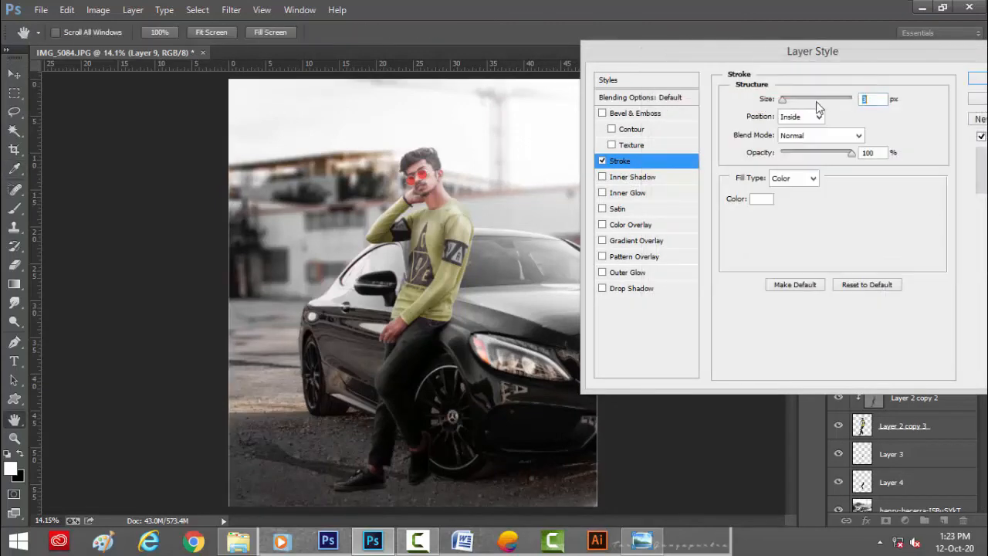
drag(787, 101, 790, 103)
click(978, 79)
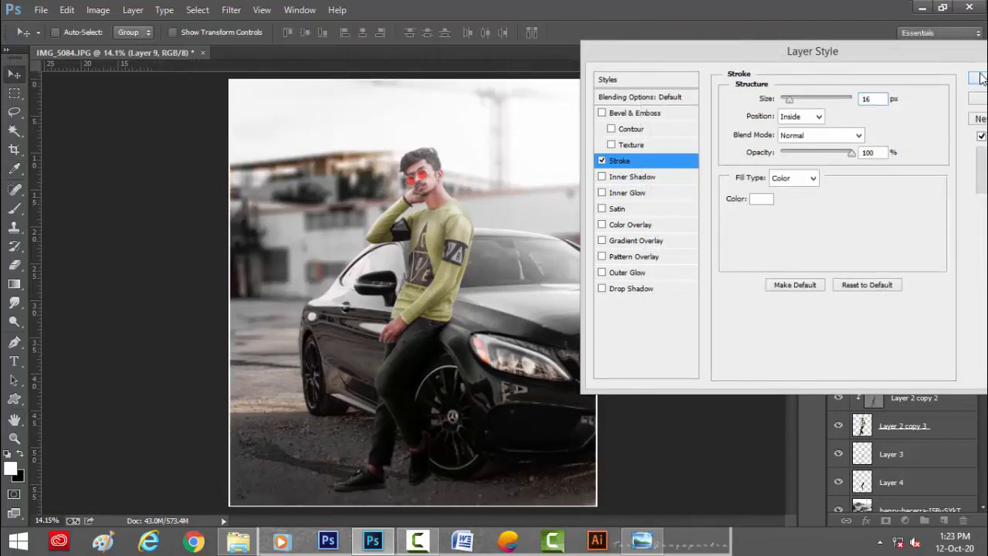
Step: Switch to File Explorer and open the photoshop editing folder on Local Disk (F:)
click(923, 7)
key(alt+Tab)
key(alt+Tab)
key(alt+Tab)
key(alt+Tab)
key(alt+Tab)
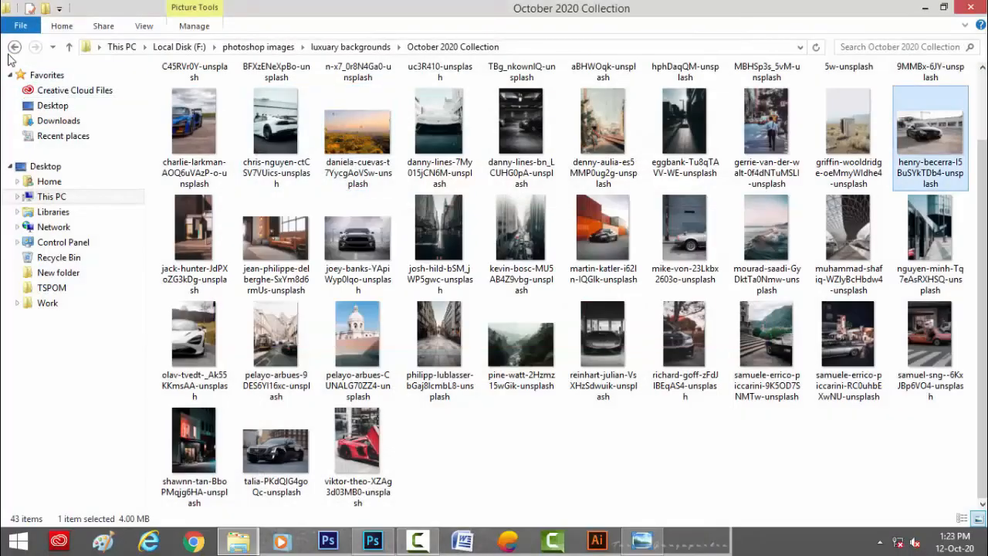
click(13, 47)
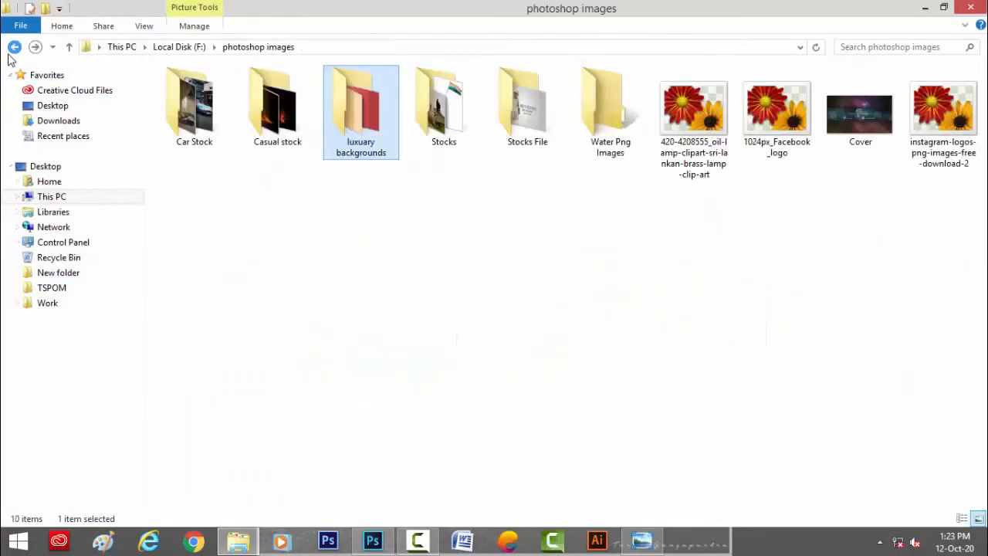
click(14, 46)
double_click(348, 167)
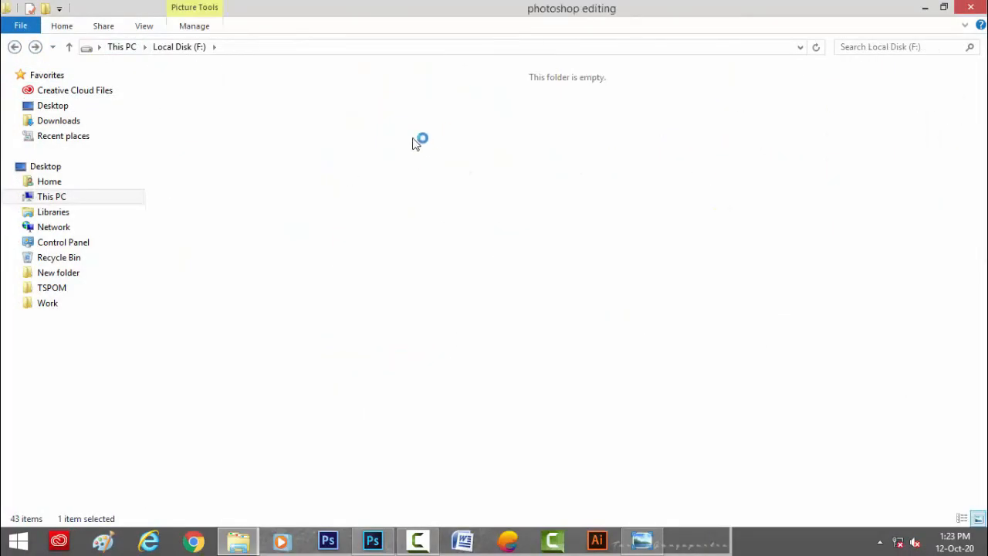
Step: Place the LOGO LOGO image from the GT CREATIONS Videos,GIF And Logo folder into the car photo in Photoshop
double_click(363, 96)
click(528, 108)
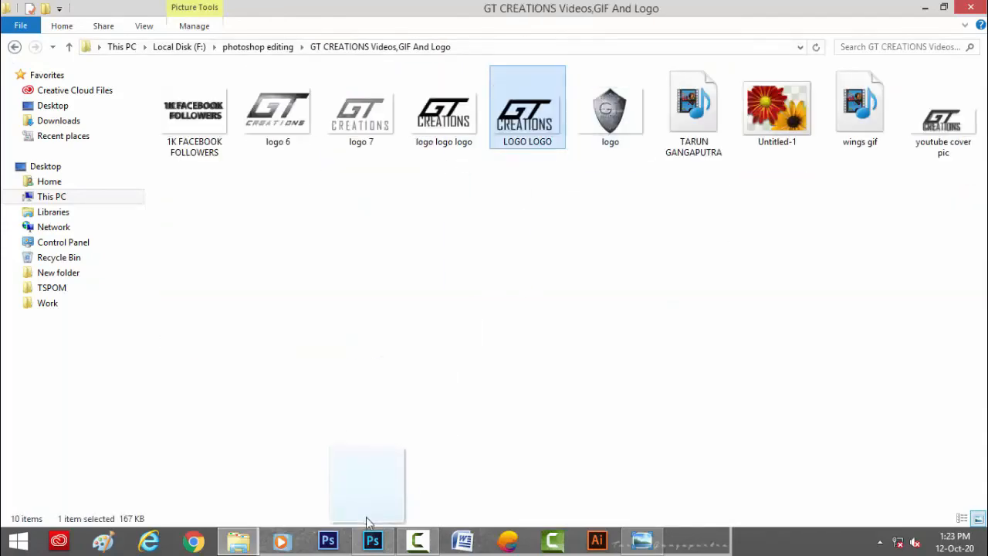
click(373, 541)
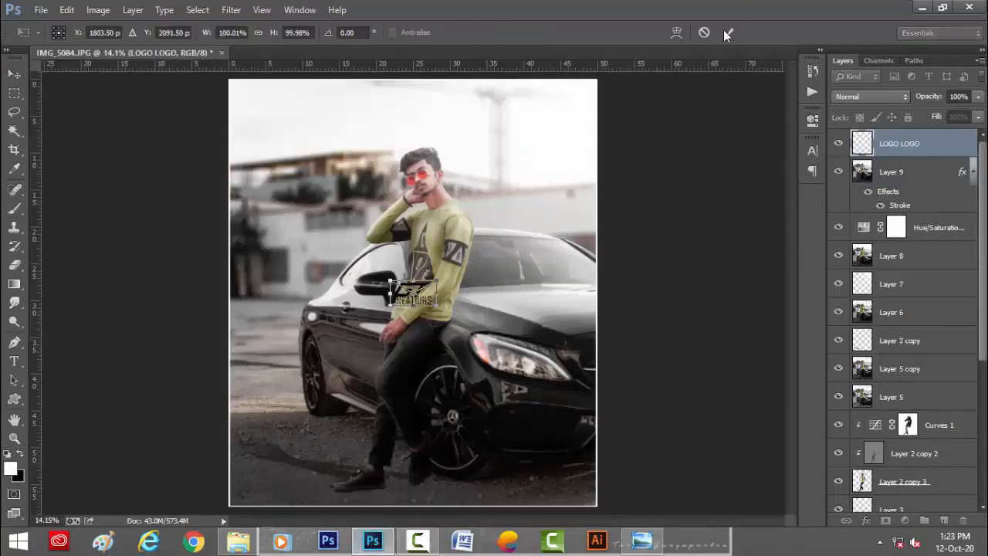
click(728, 33)
Step: Rasterize the LOGO LOGO layer and invert its colors to turn the black logo white
right_click(907, 144)
click(763, 214)
key(ctrl+i)
Step: Move the logo onto the blurred wall left of the car and scale it down to a small watermark
drag(427, 322, 296, 275)
key(ctrl+t)
click(729, 33)
key(ctrl+t)
click(729, 32)
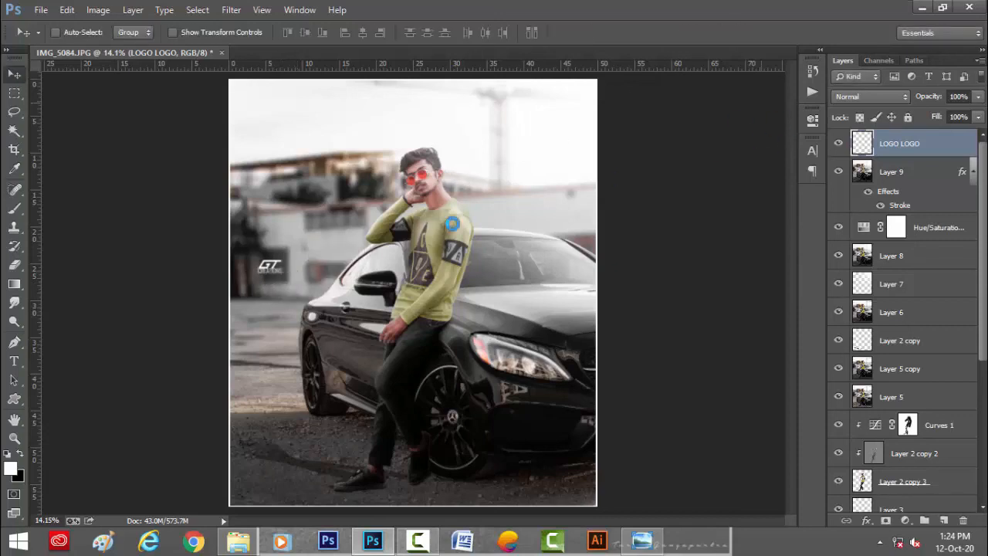
Step: Stamp all visible layers into a new top layer, and choose JPEG as the format for saving a copy
key(ctrl+alt+shift+e)
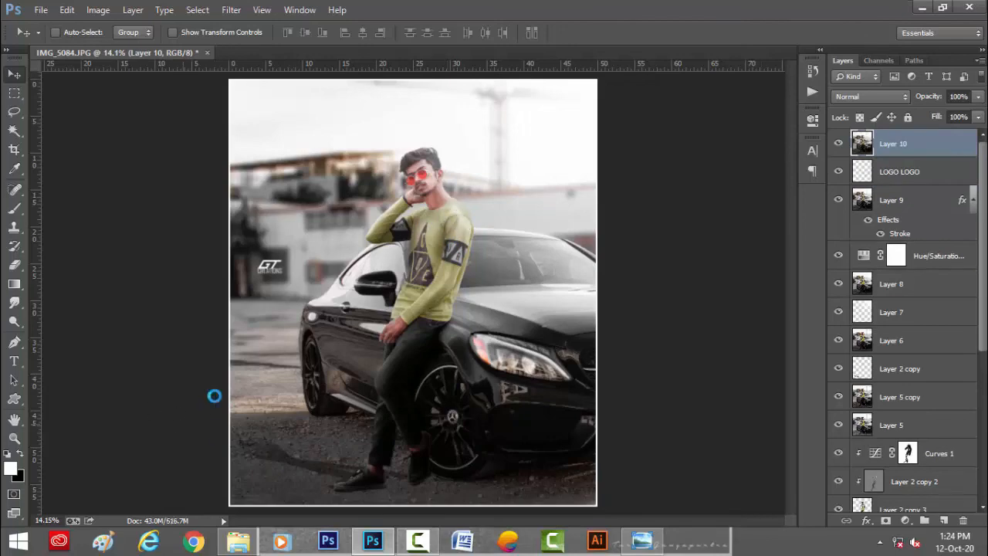
key(ctrl+shift+s)
click(179, 373)
click(205, 238)
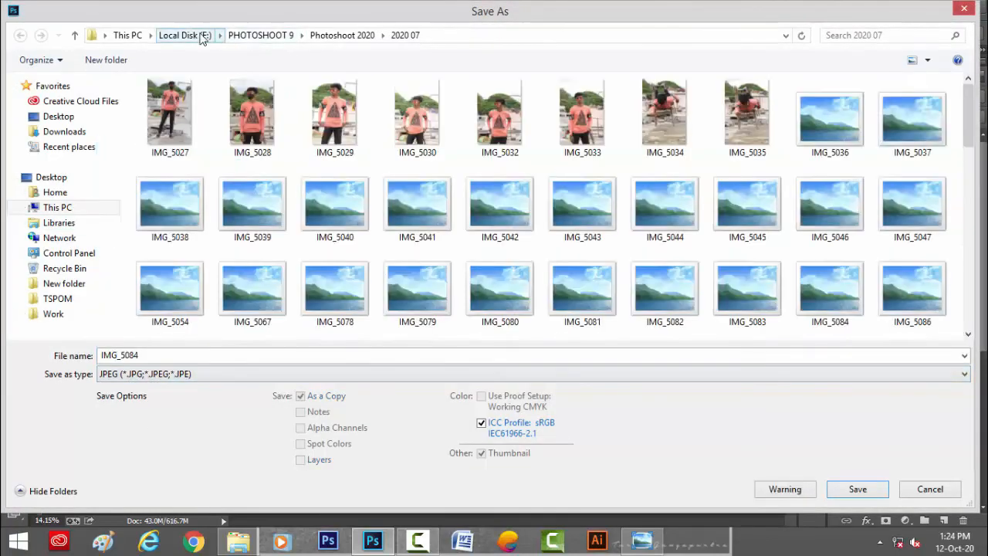
Step: Save the JPEG as MercedesCar in the My Images folder under photoshop editing on Local Disk (F:), with quality 12 and Baseline Optimized
click(190, 37)
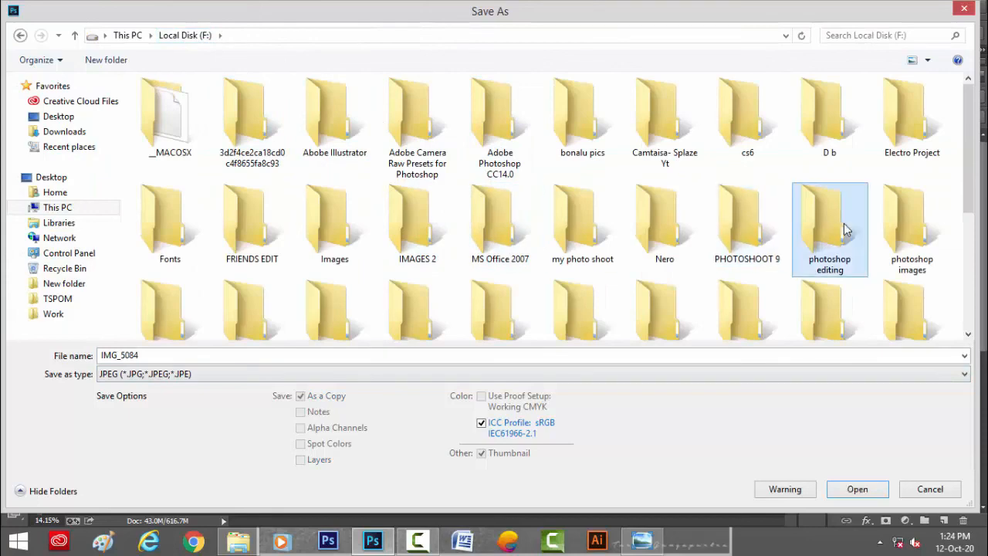
double_click(844, 230)
double_click(418, 120)
click(319, 355)
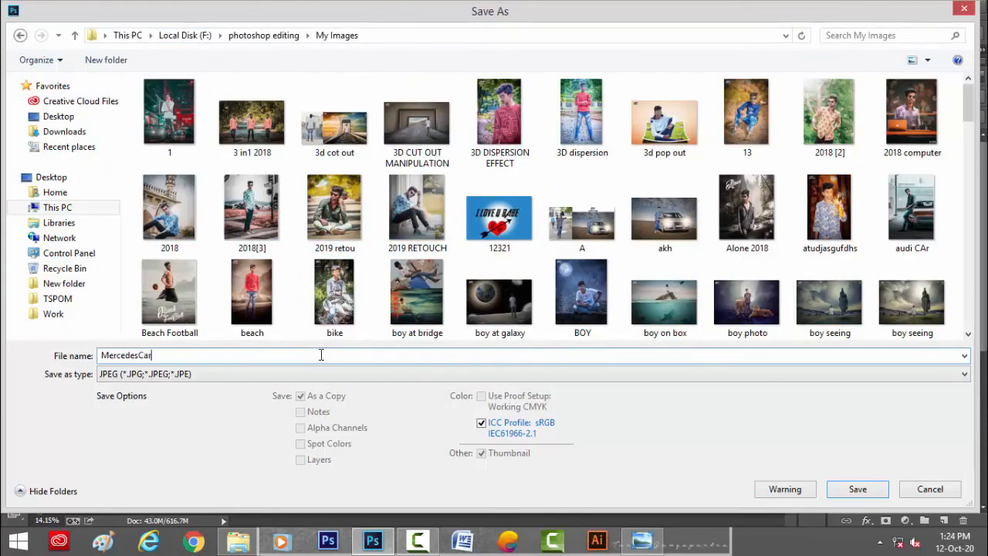
key(Return)
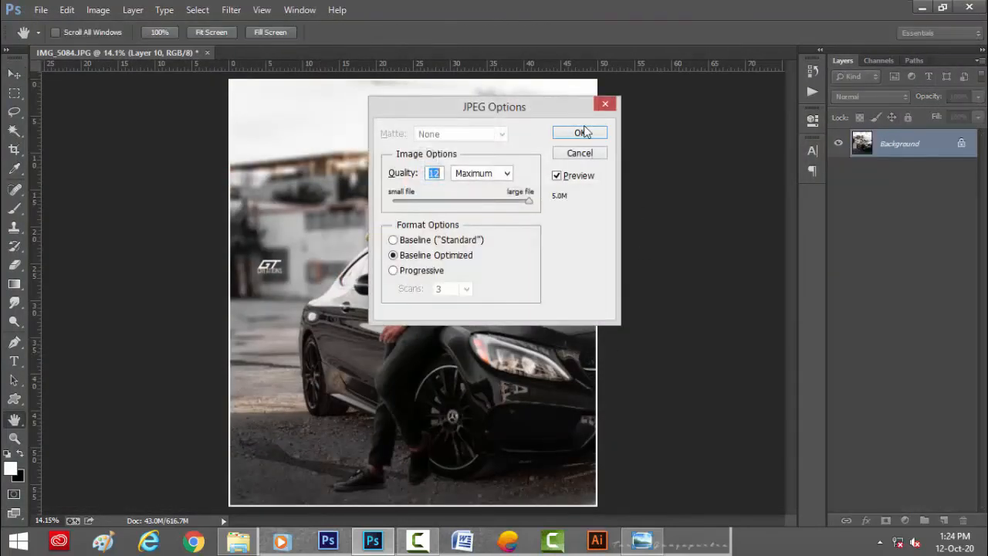
click(581, 133)
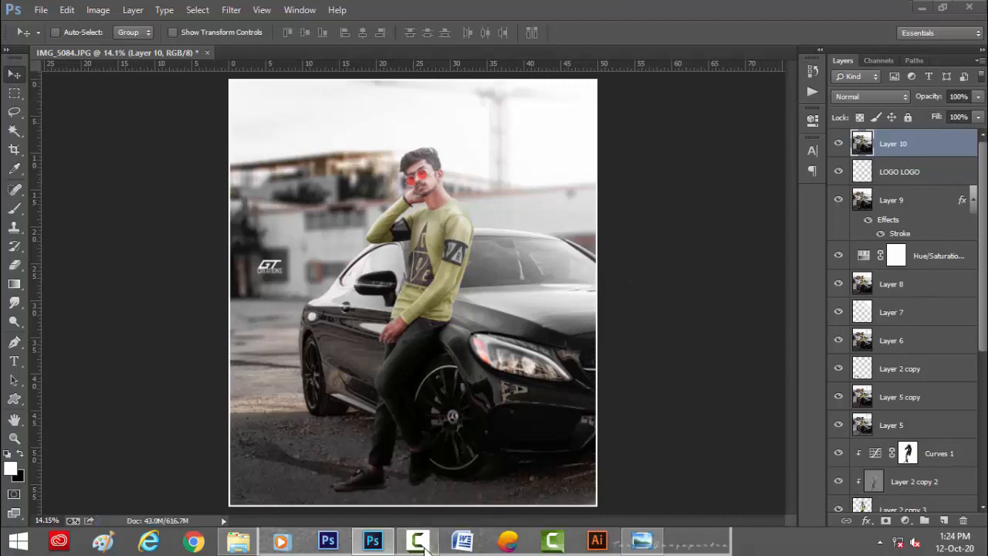
click(453, 496)
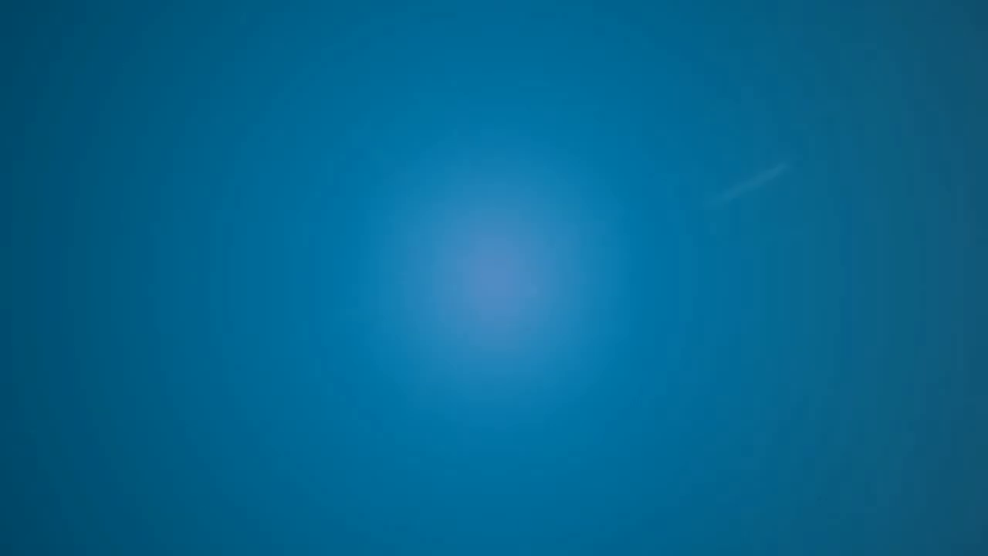